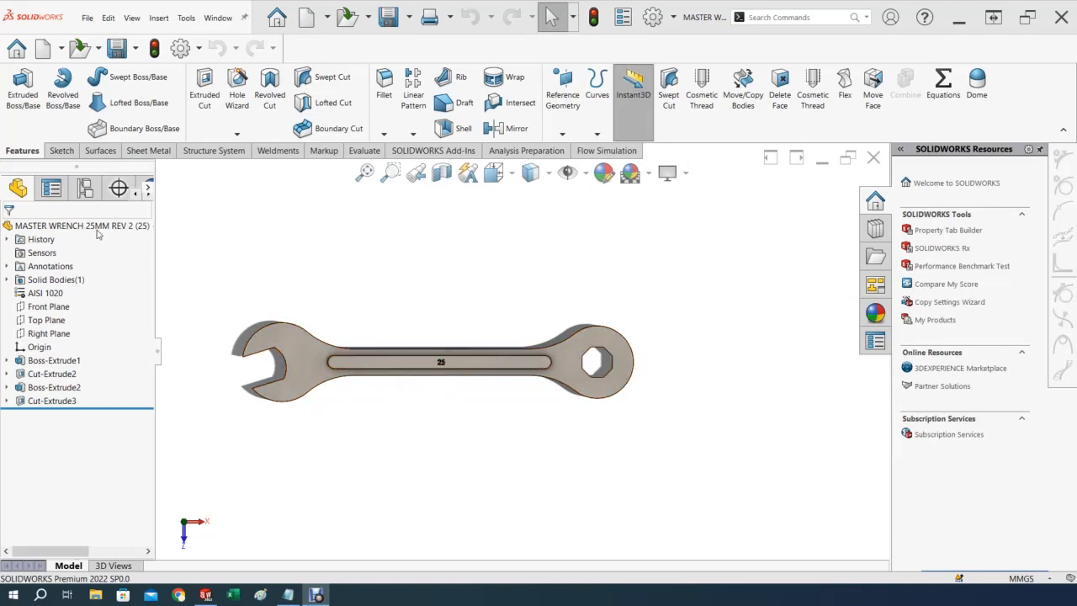
Look through the wrench part's list of configurations, from size 25 down to size 3
{"action": "left_click", "coordinate": [85, 187]}
{"action": "mouse_move", "coordinate": [148, 251]}
{"action": "left_mouse_down"}
{"action": "mouse_move", "coordinate": [154, 340]}
{"action": "mouse_move", "coordinate": [155, 235]}
{"action": "left_mouse_up"}
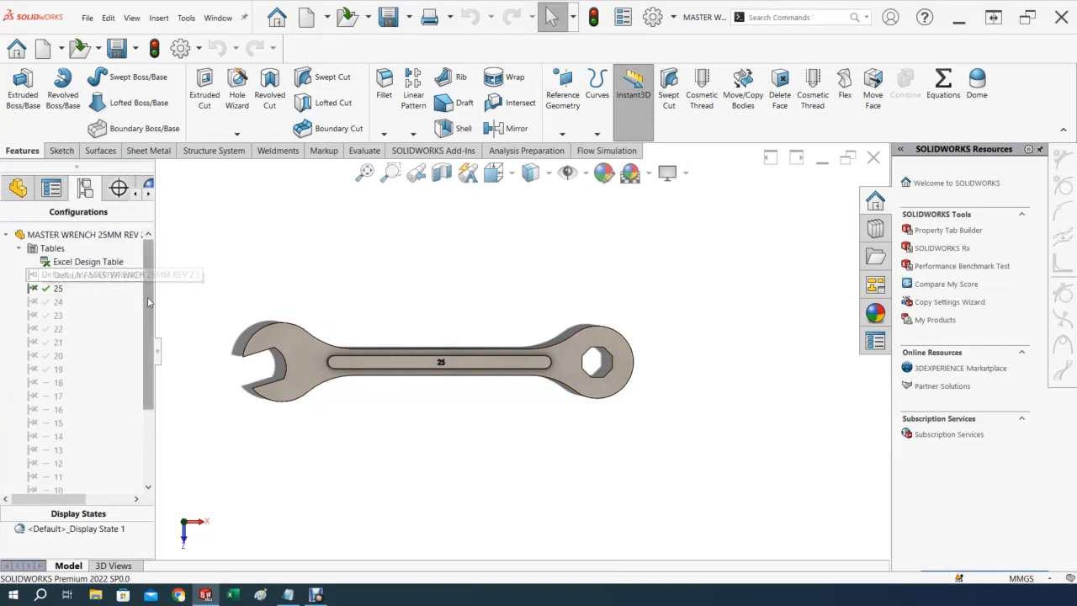
{"action": "scroll", "coordinate": [80, 404], "scroll_direction": "down", "scroll_amount": 3}
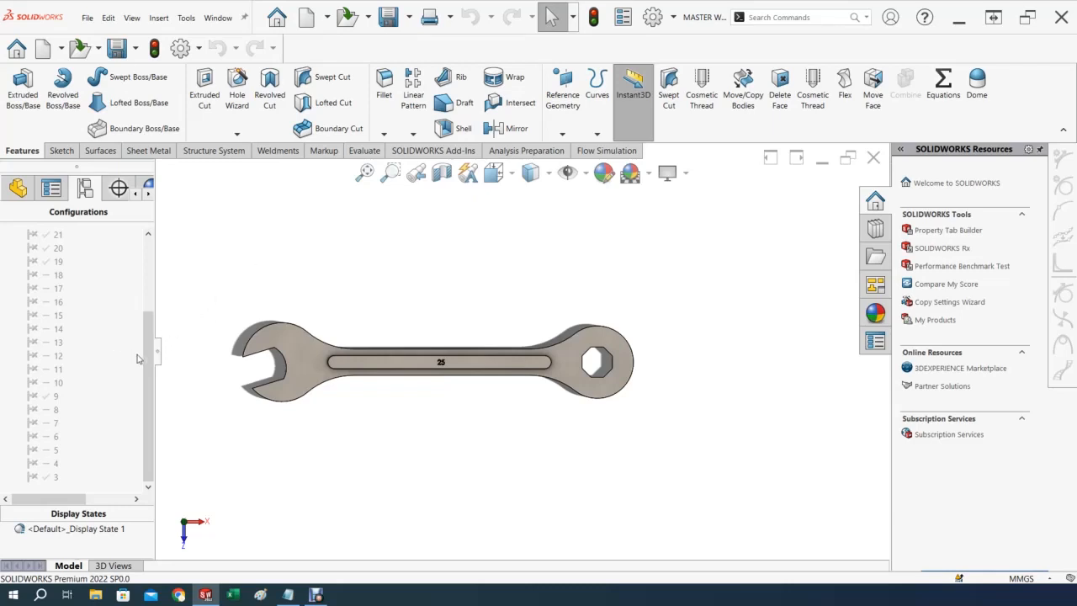
{"action": "left_click_drag", "start_coordinate": [149, 348], "coordinate": [159, 267]}
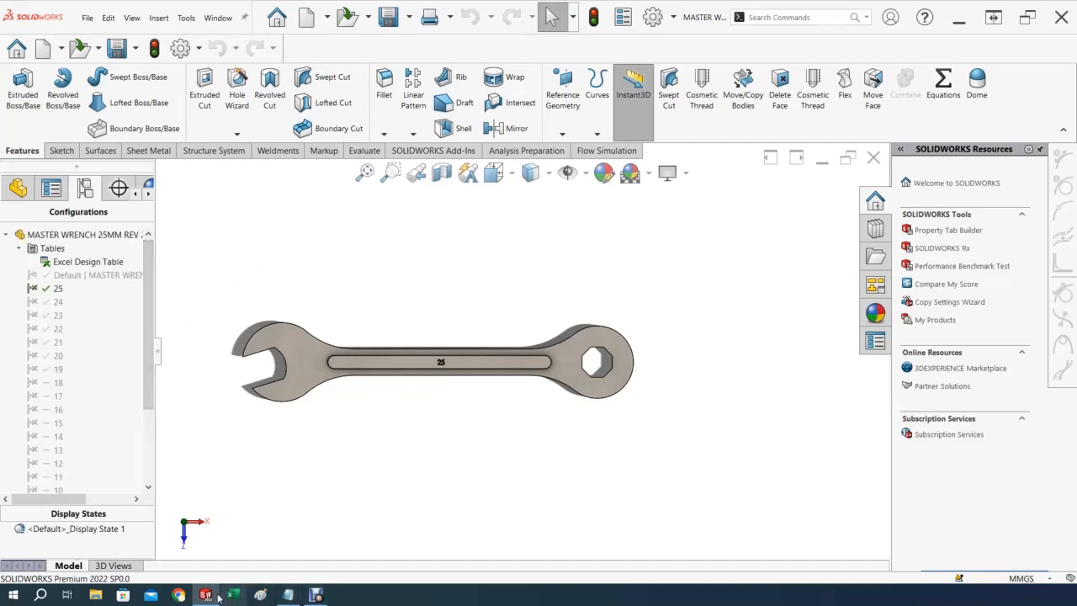
Switch to Chrome, search Google Images for "wrenches", browse the pictures, and return to SOLIDWORKS
{"action": "left_click", "coordinate": [177, 594]}
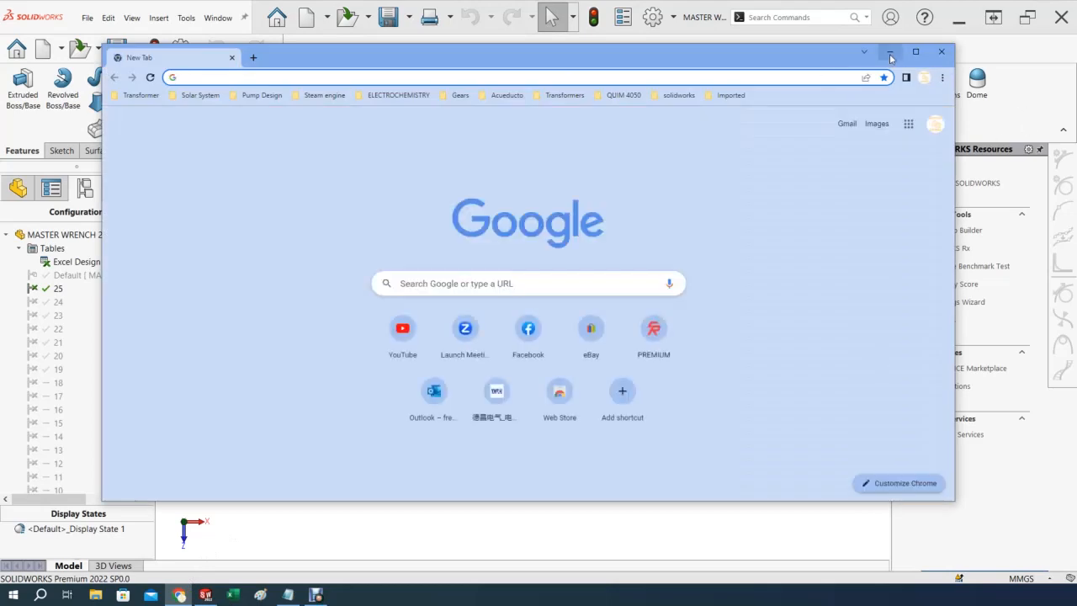
{"action": "left_click", "coordinate": [461, 77]}
{"action": "left_click", "coordinate": [202, 120]}
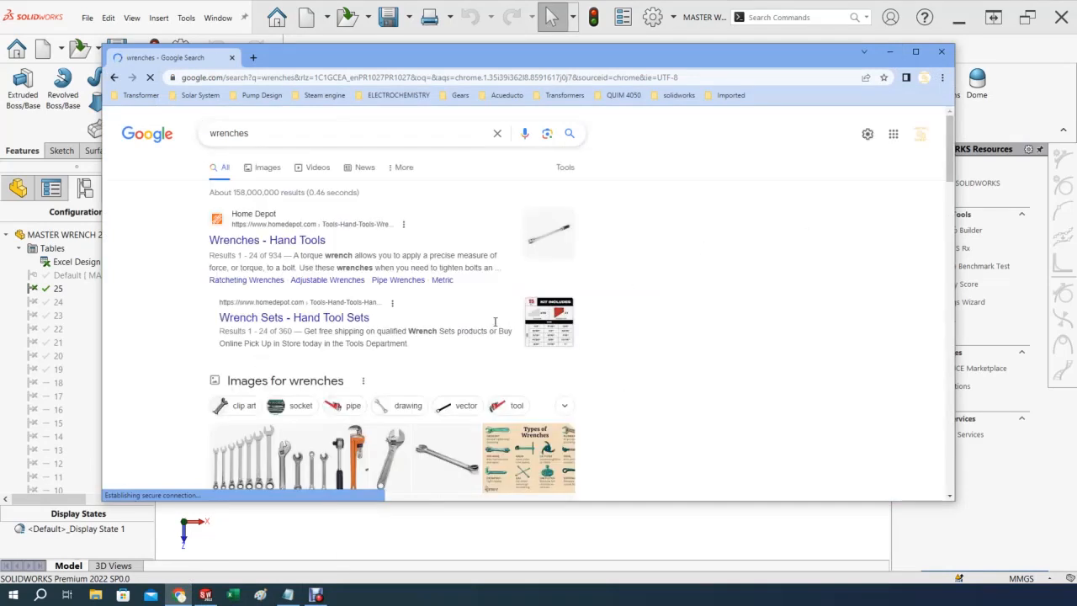
{"action": "left_click", "coordinate": [267, 171]}
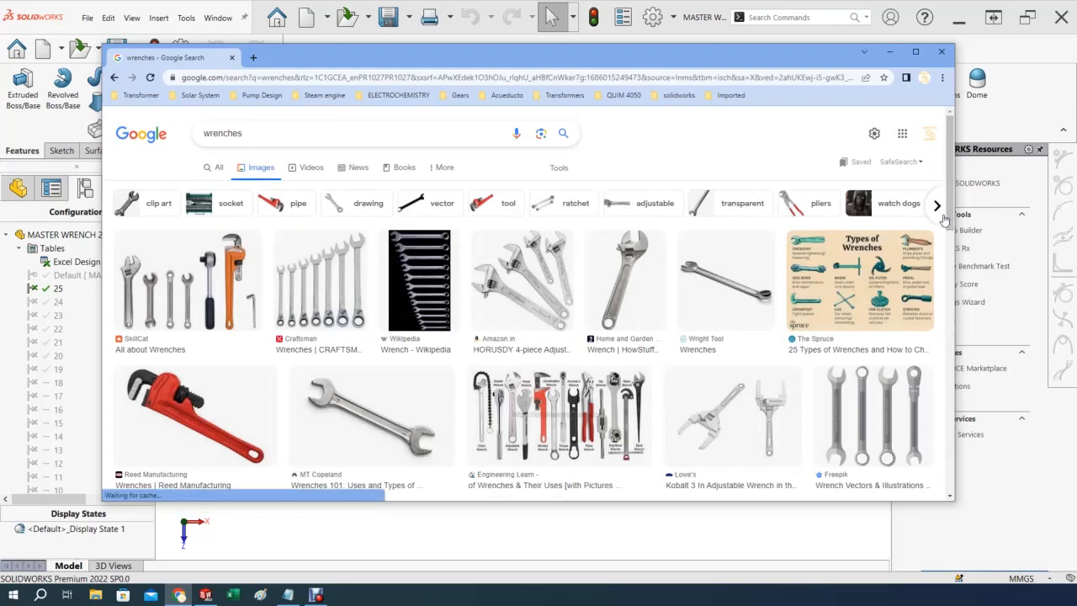
{"action": "scroll", "coordinate": [938, 295], "scroll_direction": "down", "scroll_amount": 7}
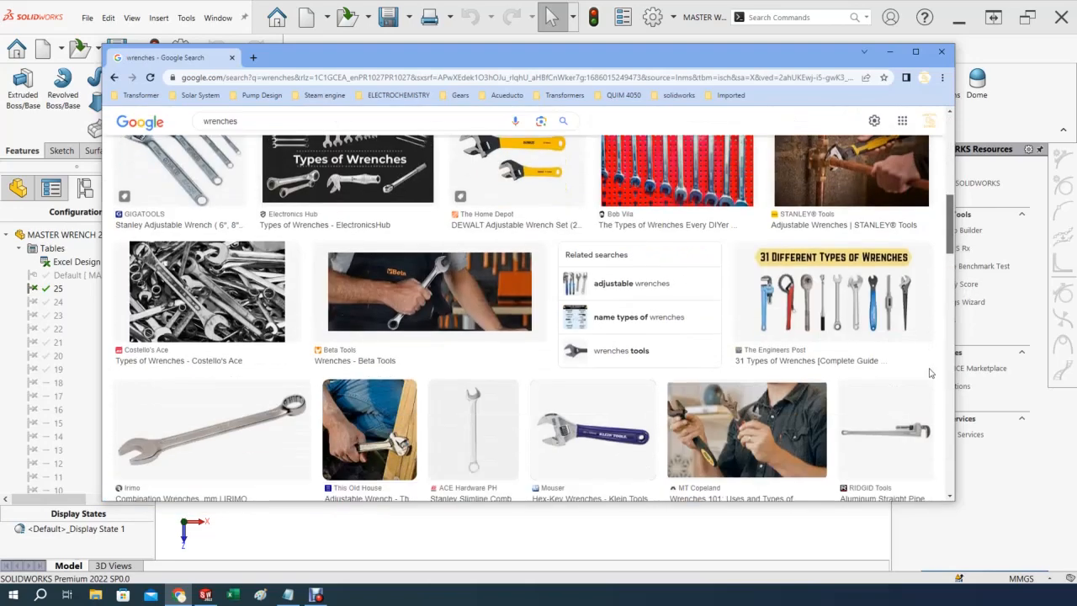
{"action": "scroll", "coordinate": [931, 373], "scroll_direction": "down", "scroll_amount": 3}
{"action": "scroll", "coordinate": [920, 438], "scroll_direction": "down", "scroll_amount": 2}
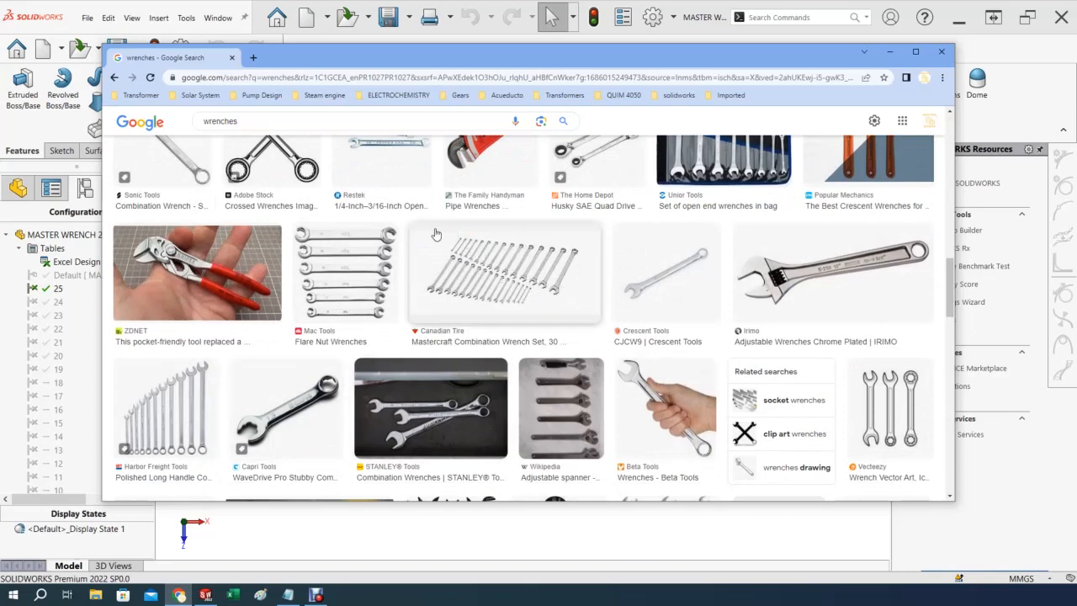
{"action": "left_click", "coordinate": [889, 52]}
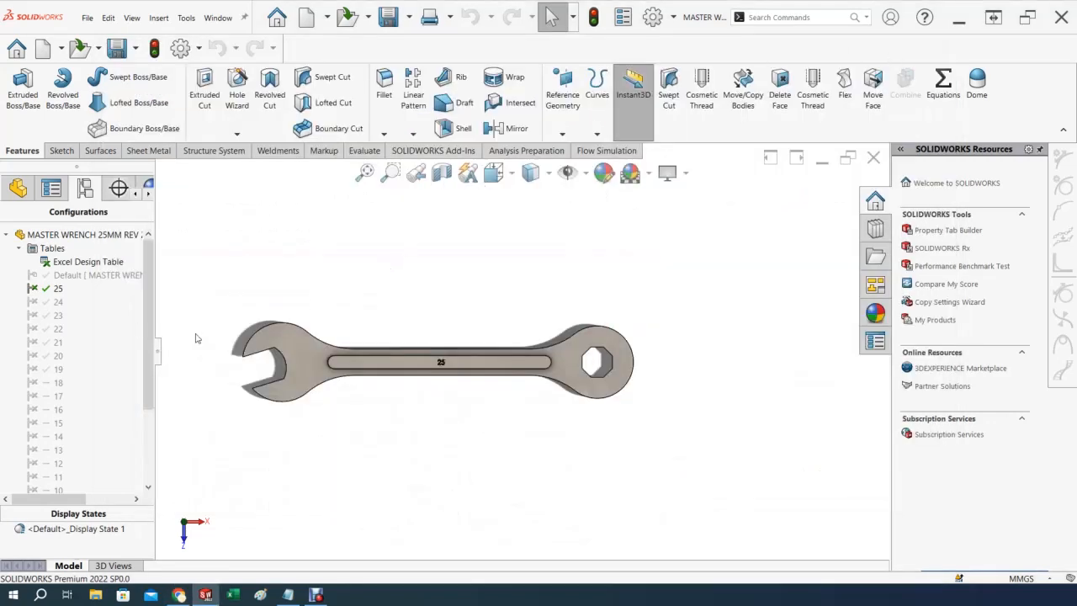
Activate wrench configurations 24, 23 and 10 one after another to compare their sizes
{"action": "left_click", "coordinate": [58, 303]}
{"action": "double_click", "coordinate": [41, 303]}
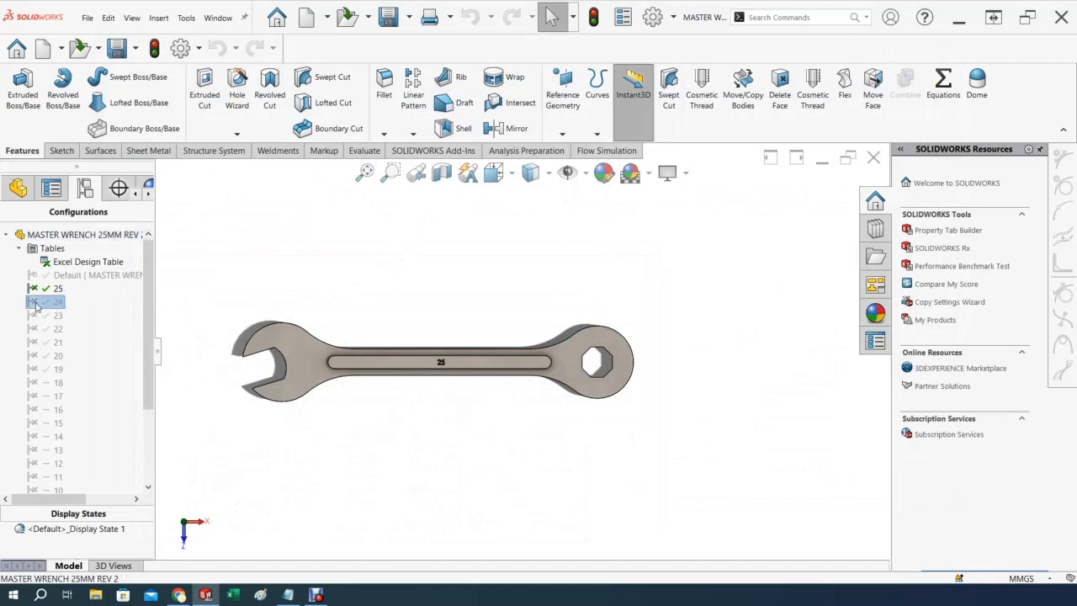
{"action": "double_click", "coordinate": [34, 316]}
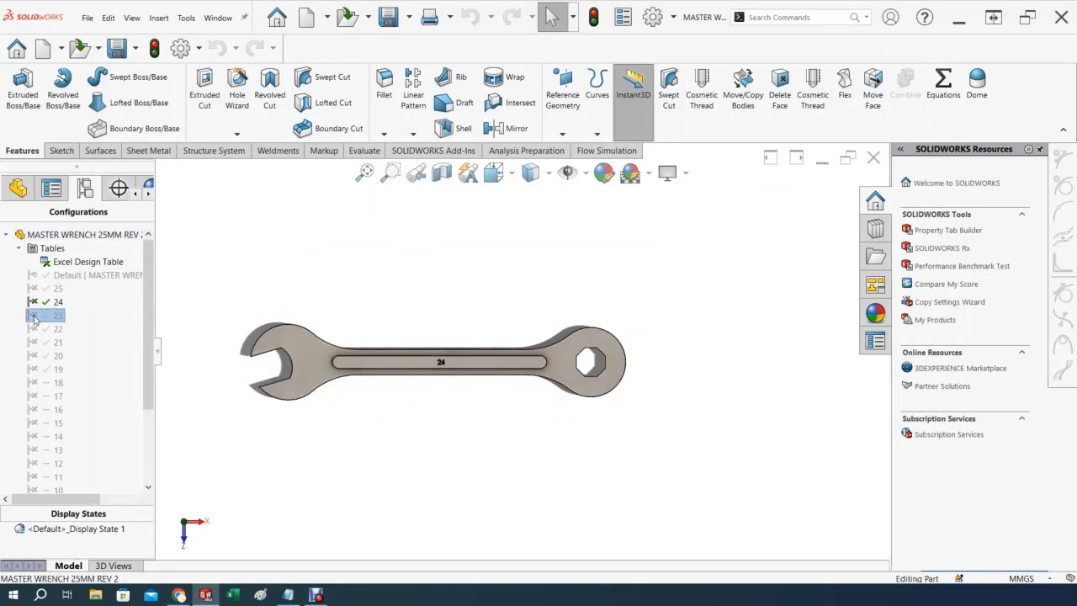
{"action": "scroll", "coordinate": [120, 304], "scroll_direction": "down", "scroll_amount": 2}
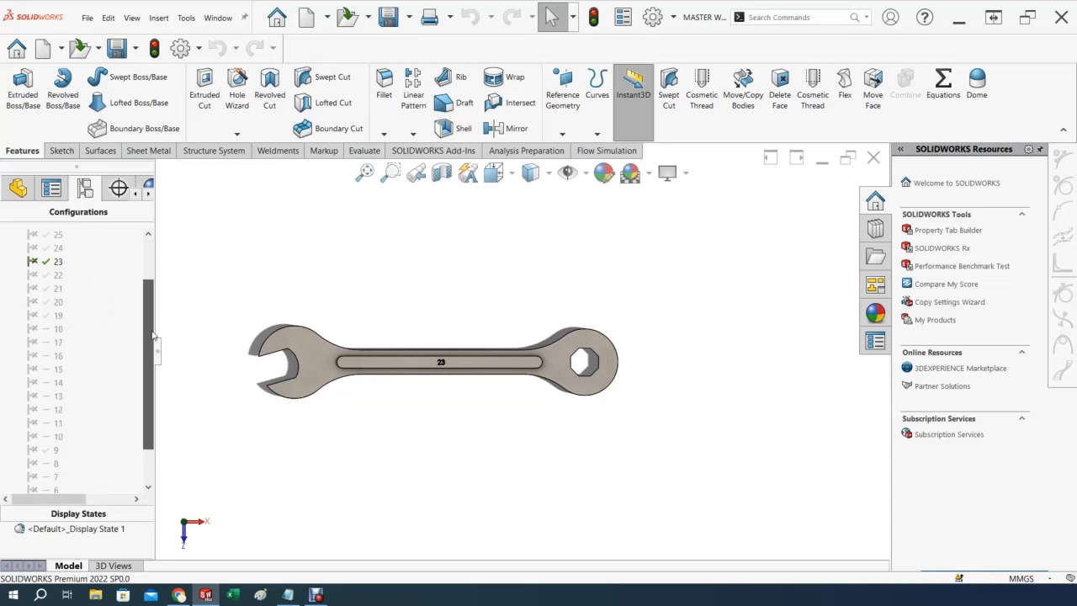
{"action": "double_click", "coordinate": [33, 397]}
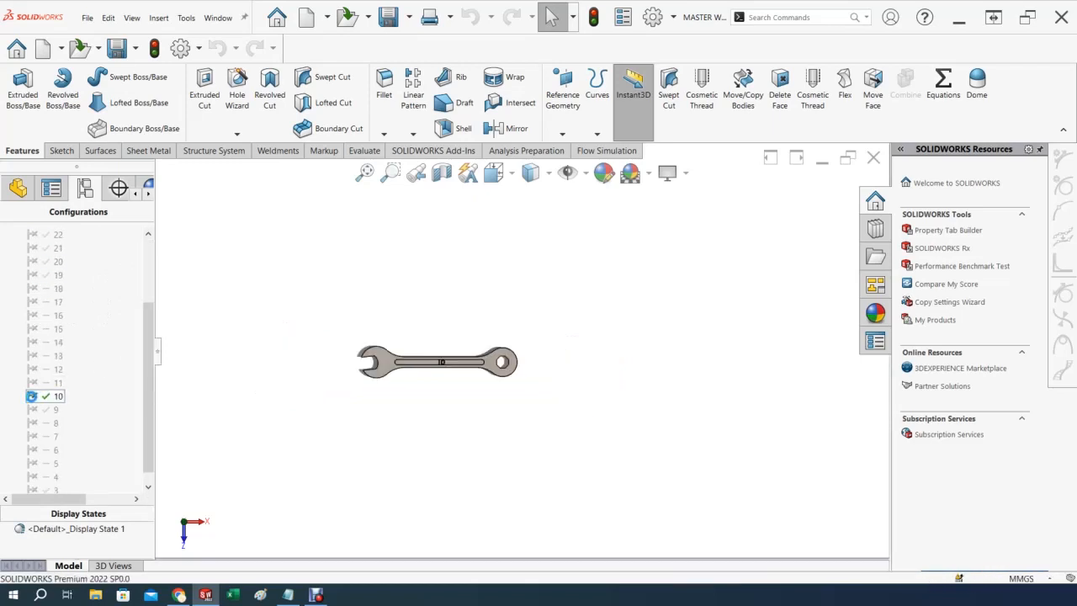
Activate wrench configuration 3 and examine the small wrench and its engraved number up close
{"action": "scroll", "coordinate": [156, 370], "scroll_direction": "up", "scroll_amount": 2}
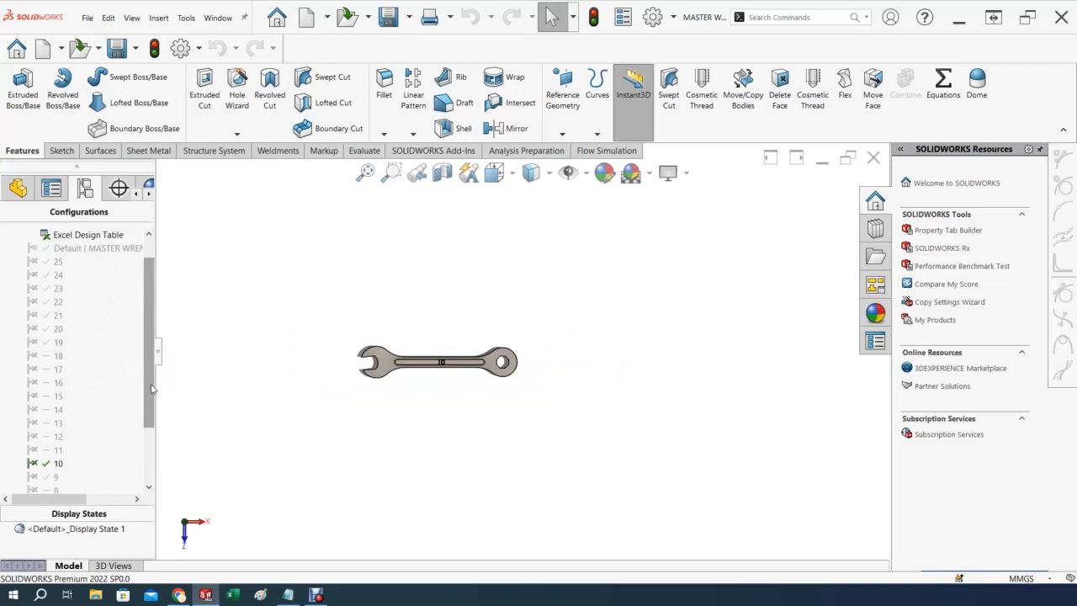
{"action": "scroll", "coordinate": [152, 383], "scroll_direction": "down", "scroll_amount": 2}
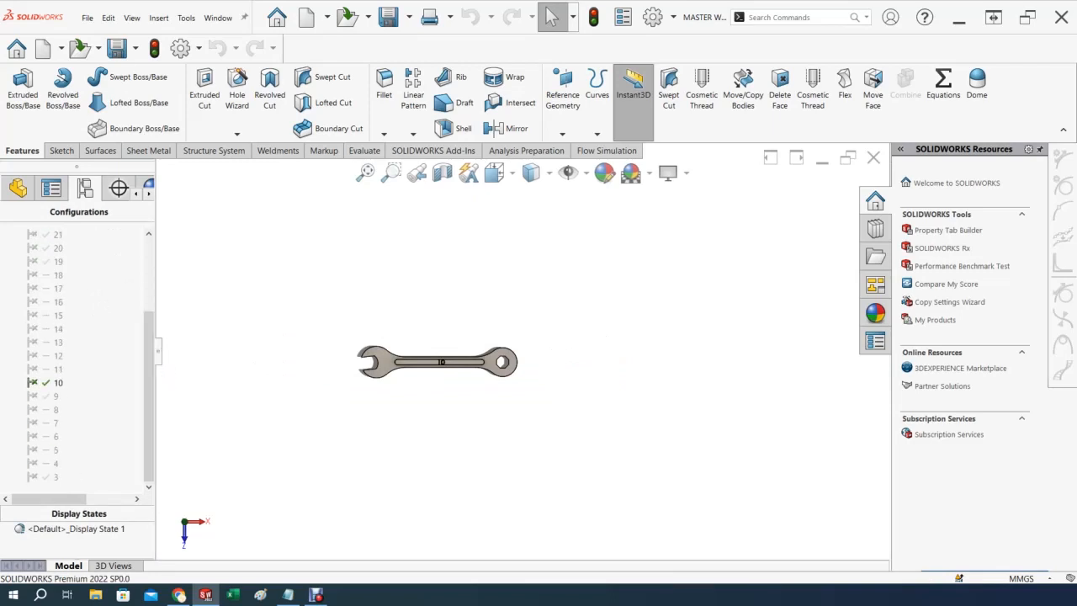
{"action": "double_click", "coordinate": [55, 476]}
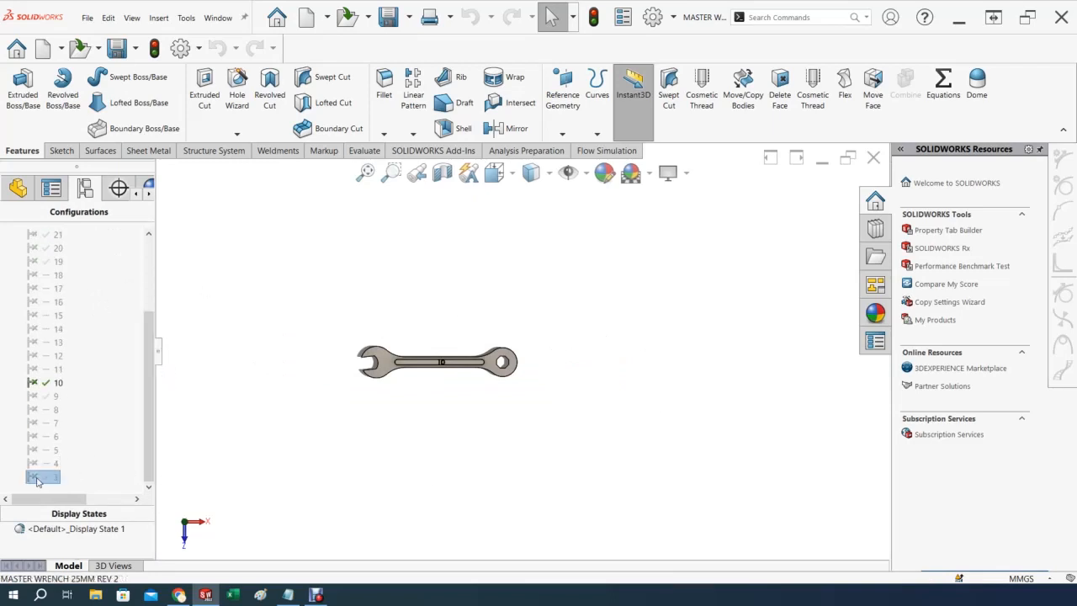
{"action": "scroll", "coordinate": [442, 372], "scroll_direction": "down", "scroll_amount": 10}
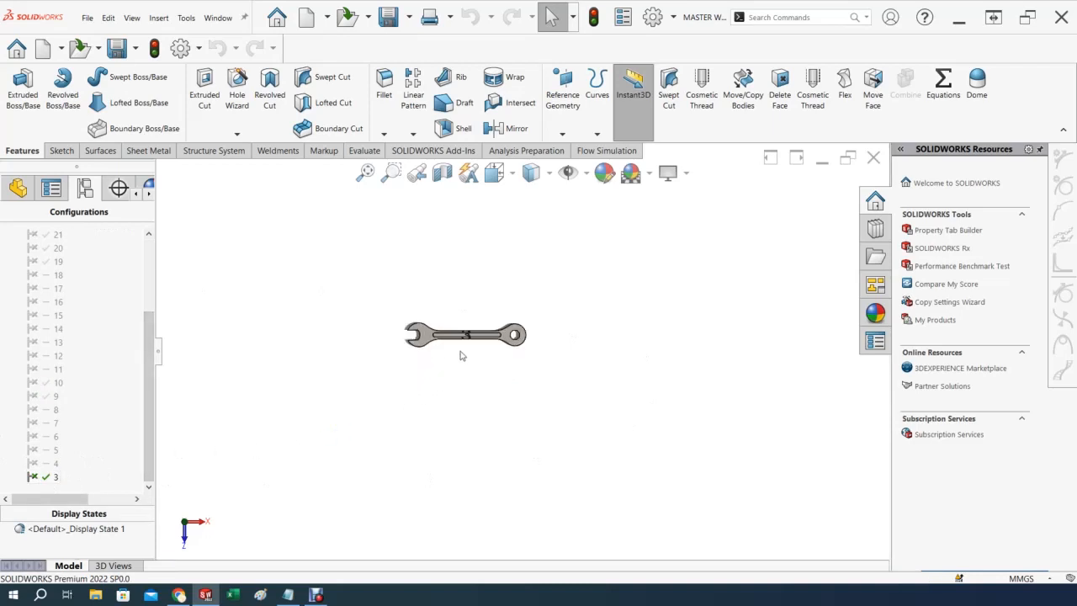
{"action": "scroll", "coordinate": [483, 343], "scroll_direction": "down", "scroll_amount": 3}
{"action": "scroll", "coordinate": [471, 337], "scroll_direction": "up", "scroll_amount": 4}
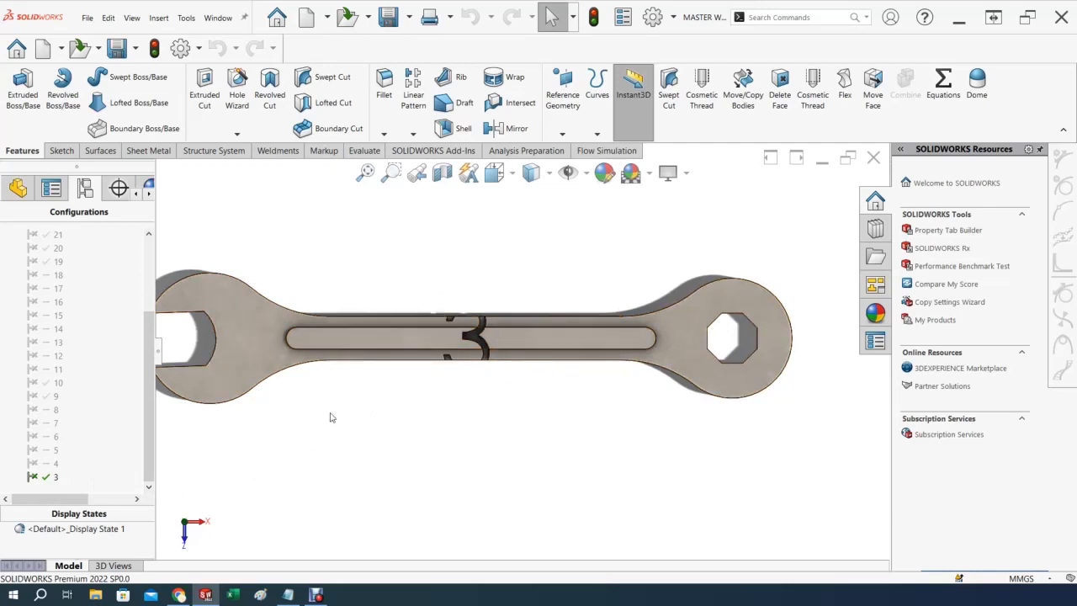
Make wrench configuration 25 active and bring the whole wrench into view
{"action": "left_click_drag", "start_coordinate": [145, 360], "coordinate": [139, 287]}
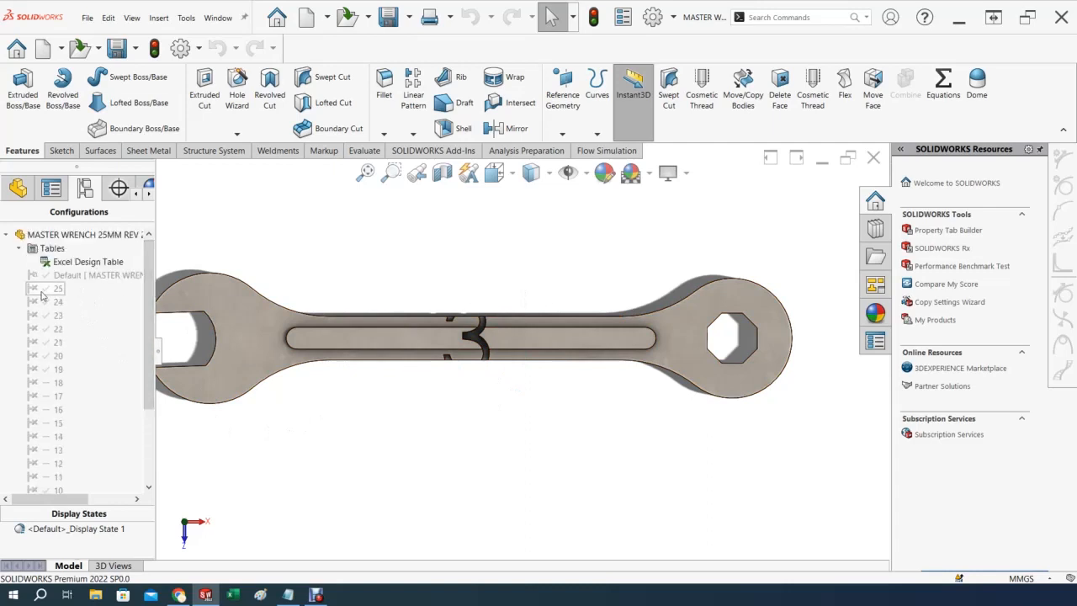
{"action": "left_click_drag", "start_coordinate": [148, 247], "coordinate": [170, 226]}
{"action": "left_click", "coordinate": [18, 188]}
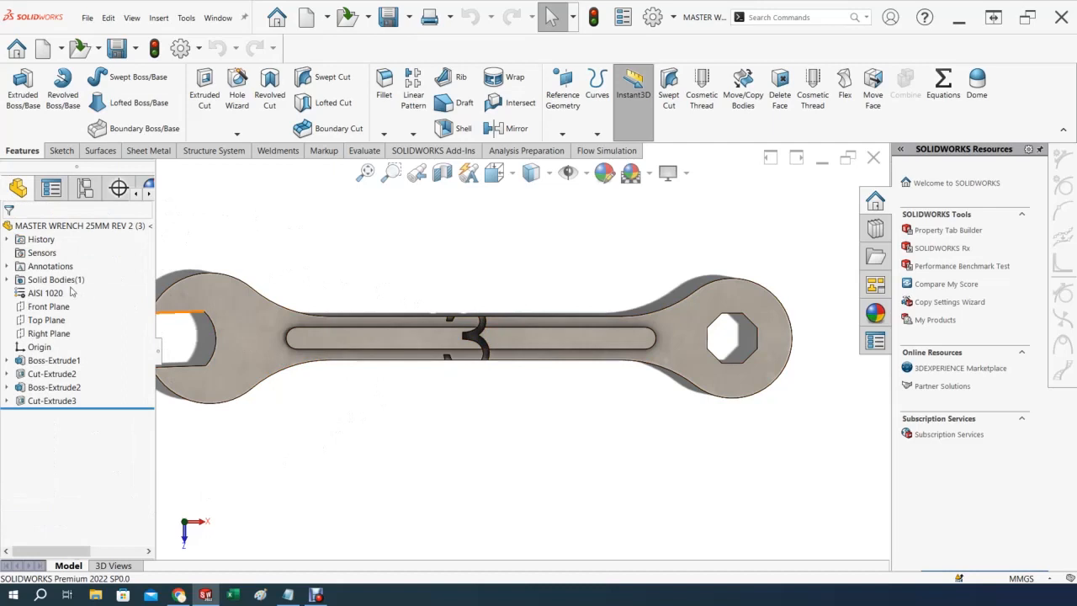
{"action": "left_click", "coordinate": [85, 188]}
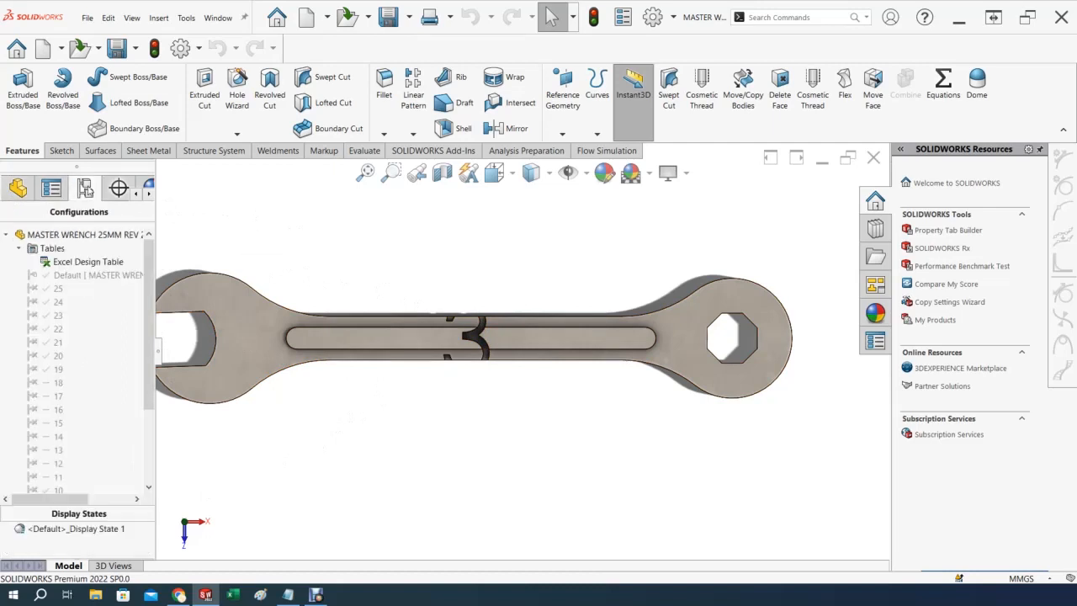
{"action": "double_click", "coordinate": [40, 288]}
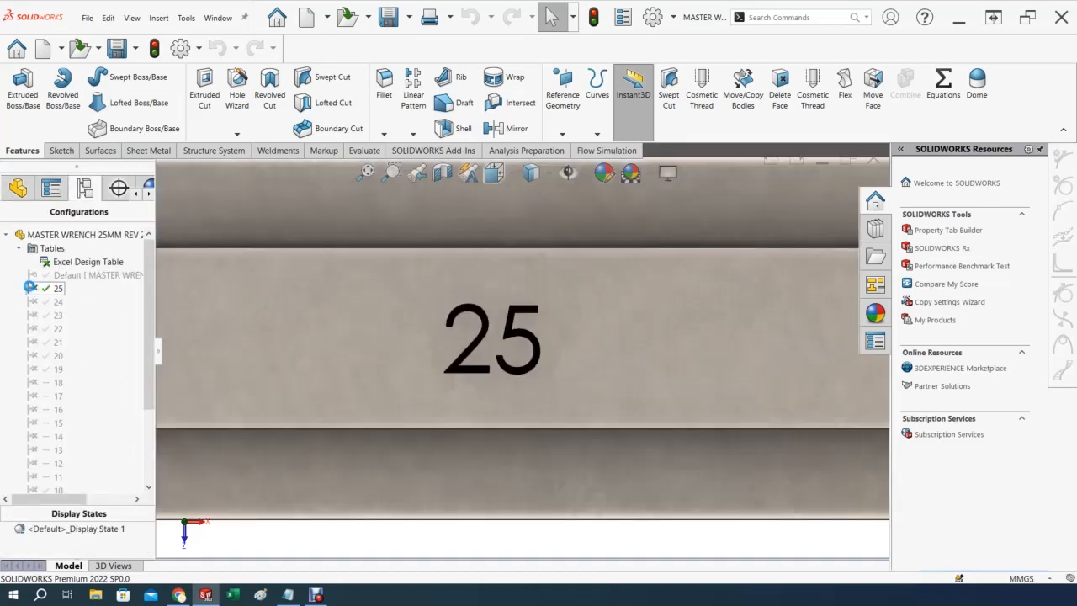
{"action": "scroll", "coordinate": [425, 335], "scroll_direction": "up", "scroll_amount": 9}
{"action": "mouse_move", "coordinate": [424, 334]}
{"action": "middle_mouse_down"}
{"action": "mouse_move", "coordinate": [400, 336]}
{"action": "mouse_move", "coordinate": [420, 329]}
{"action": "middle_mouse_up"}
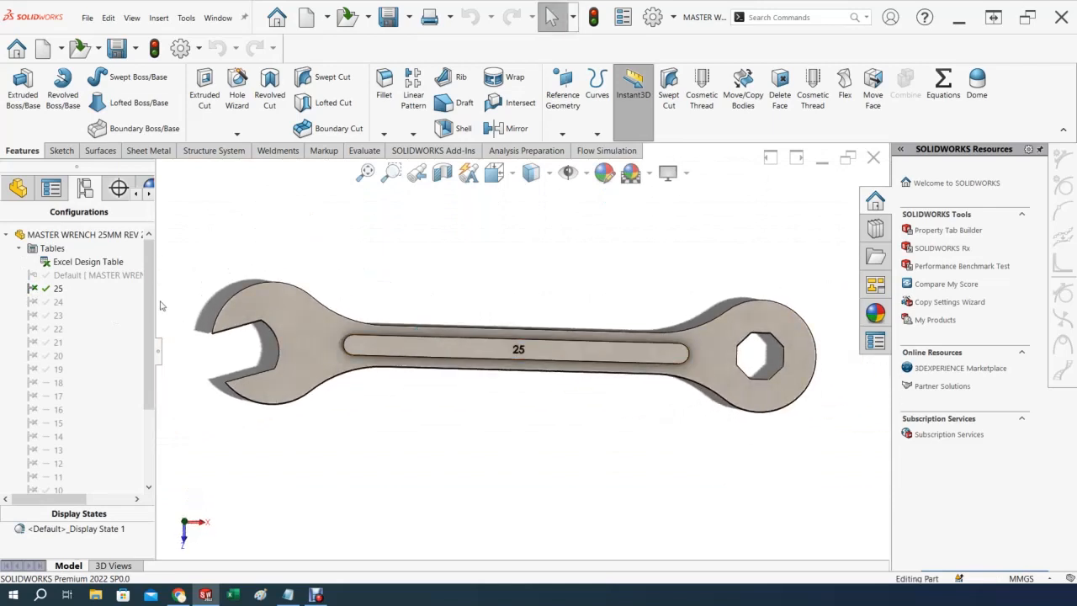
Display the named dimensions of Sketch1 under Boss-Extrude1 and look over the full wrench outline
{"action": "left_click", "coordinate": [18, 187]}
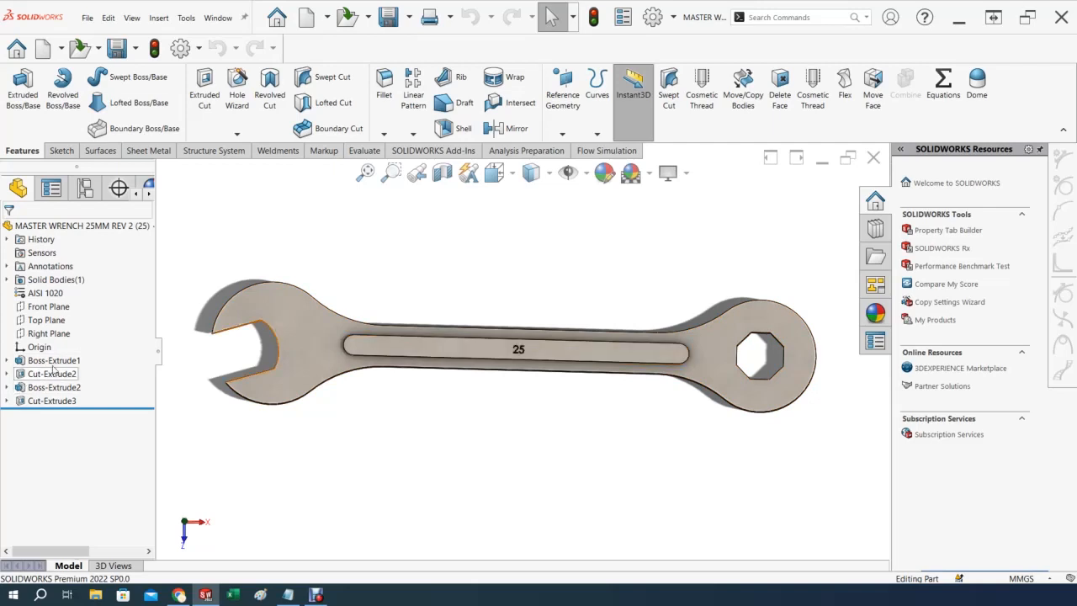
{"action": "left_click", "coordinate": [7, 360]}
{"action": "double_click", "coordinate": [52, 374]}
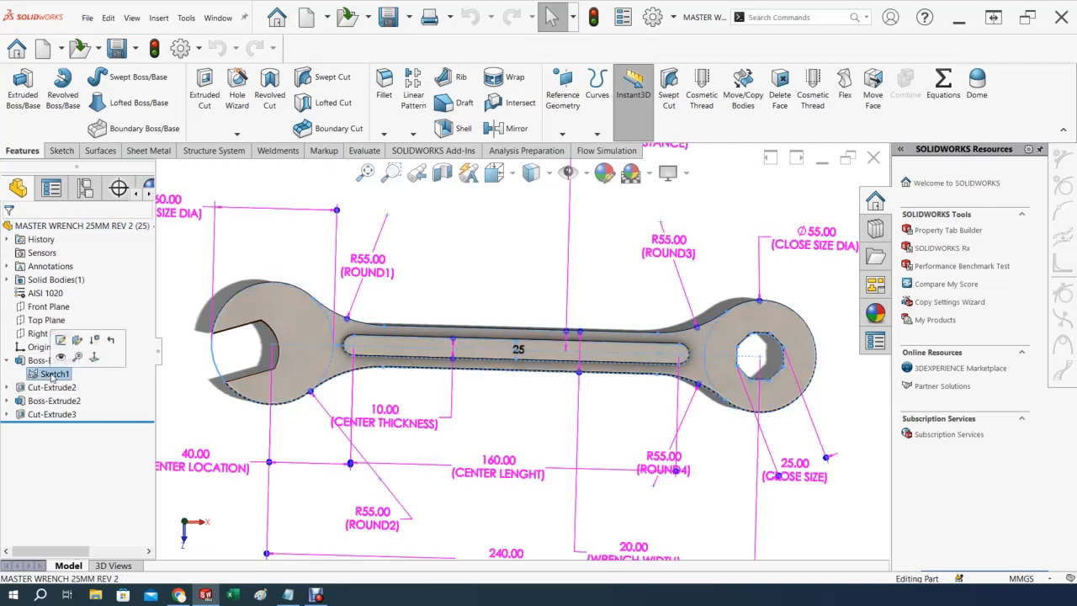
{"action": "scroll", "coordinate": [548, 401], "scroll_direction": "up", "scroll_amount": 2}
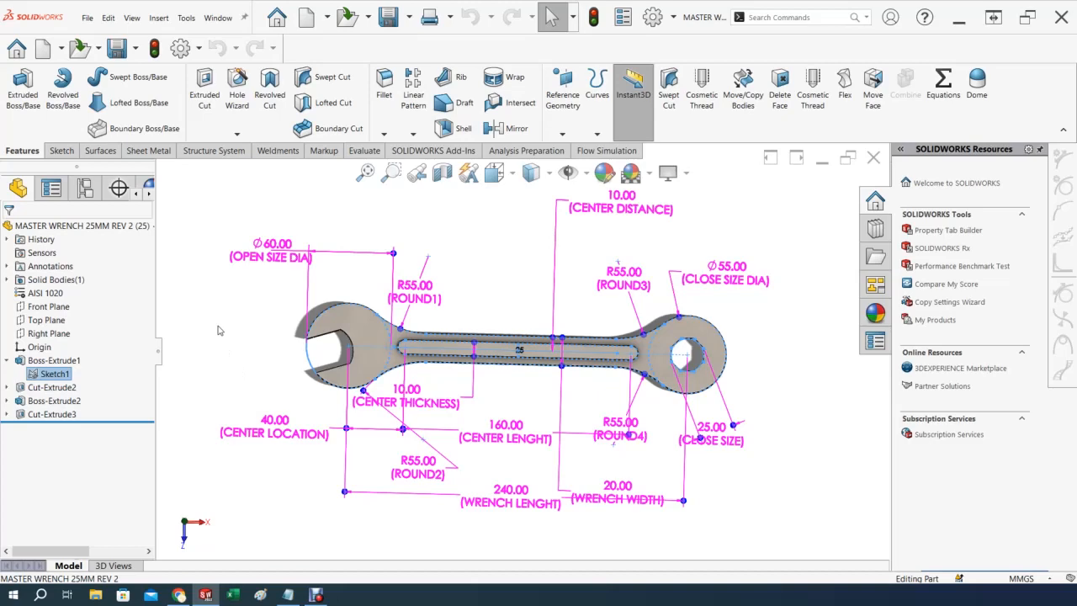
{"action": "middle_click_drag", "start_coordinate": [218, 330], "coordinate": [228, 314]}
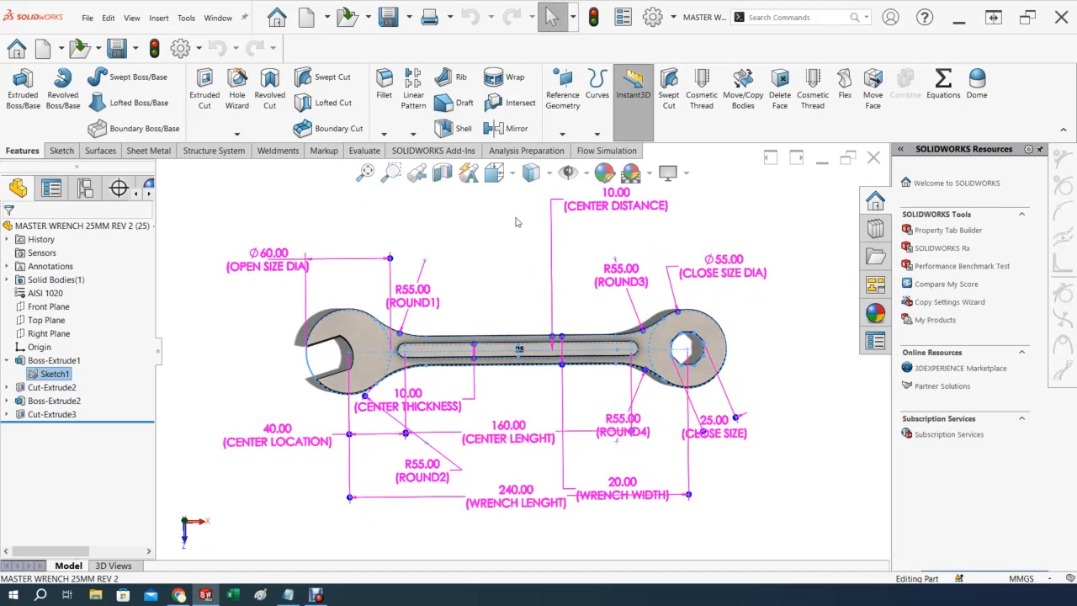
Hide the dimension names on the wrench sketch and show them again
{"action": "left_click", "coordinate": [587, 173]}
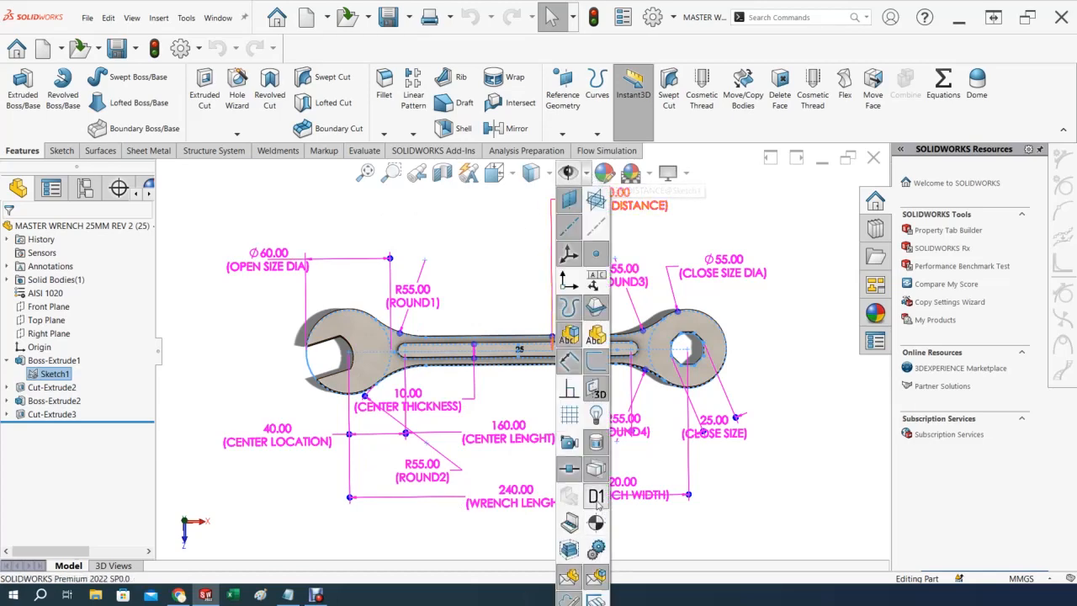
{"action": "left_click", "coordinate": [596, 497]}
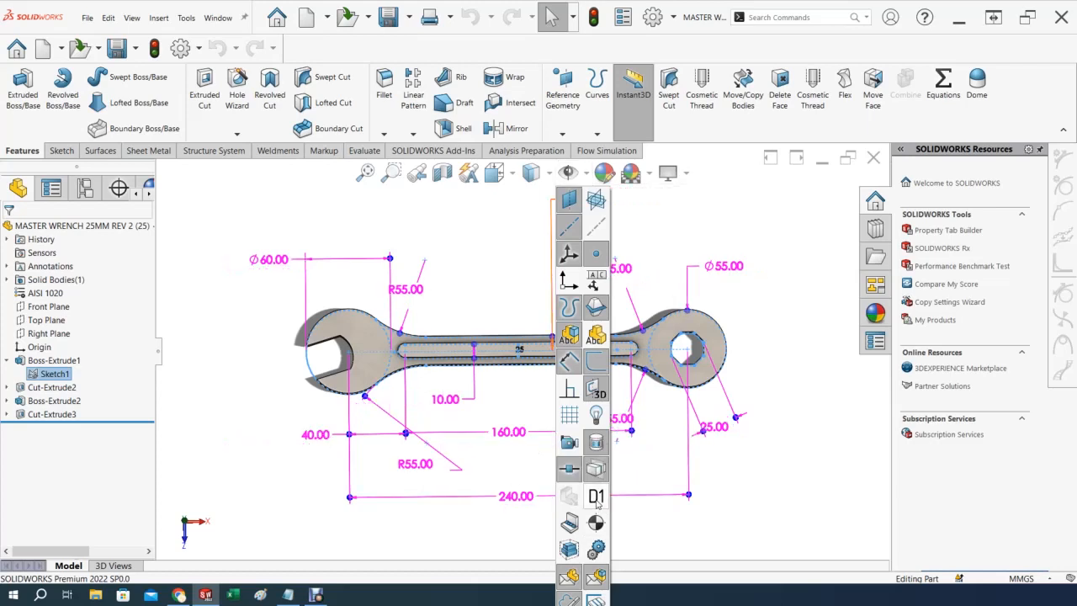
{"action": "left_click", "coordinate": [294, 502]}
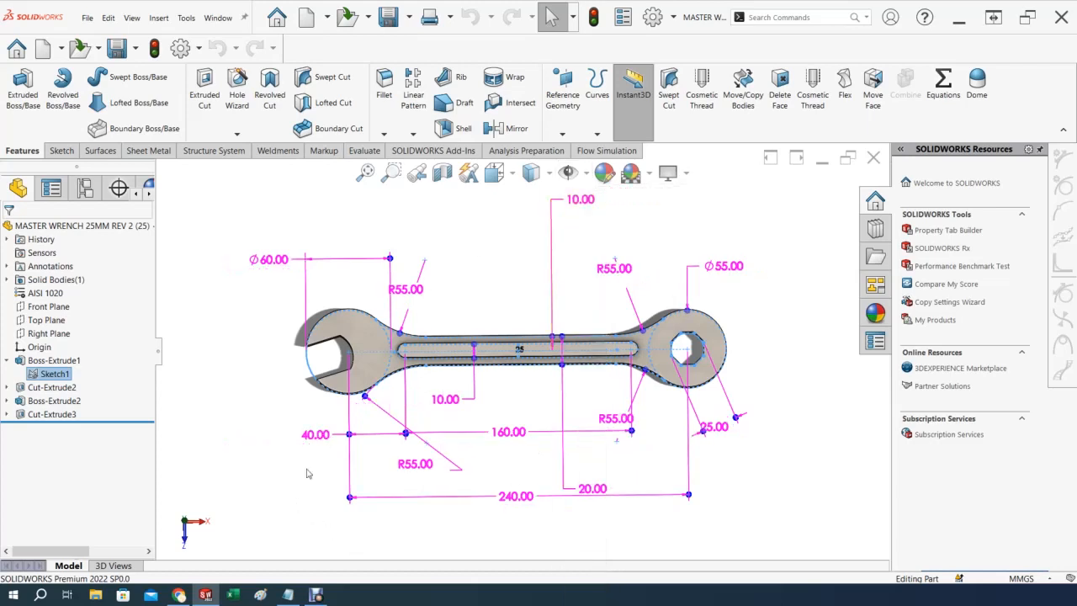
{"action": "left_click", "coordinate": [587, 173]}
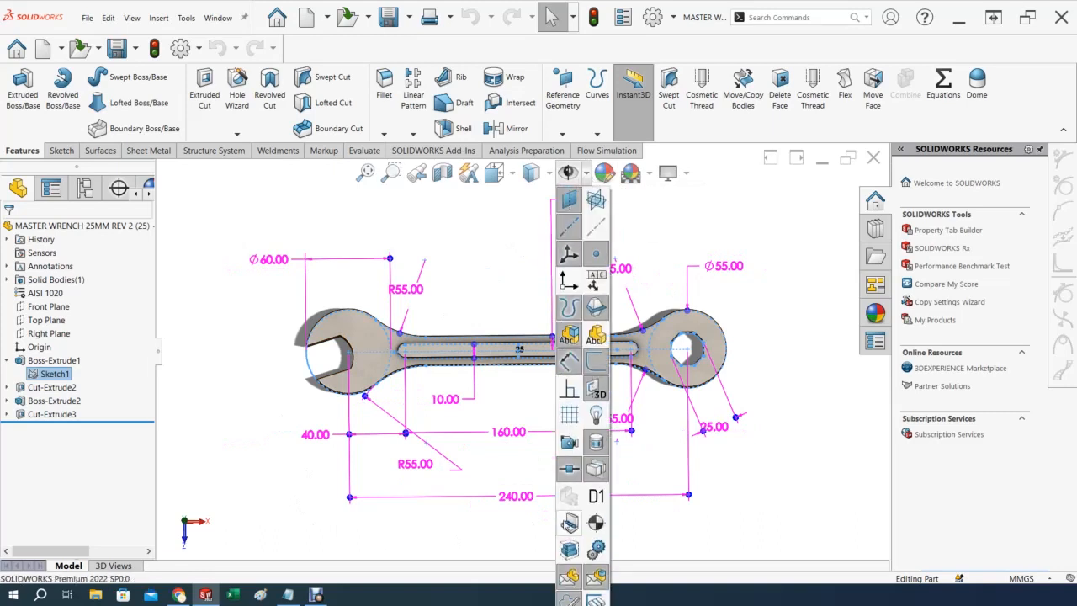
{"action": "left_click", "coordinate": [598, 496]}
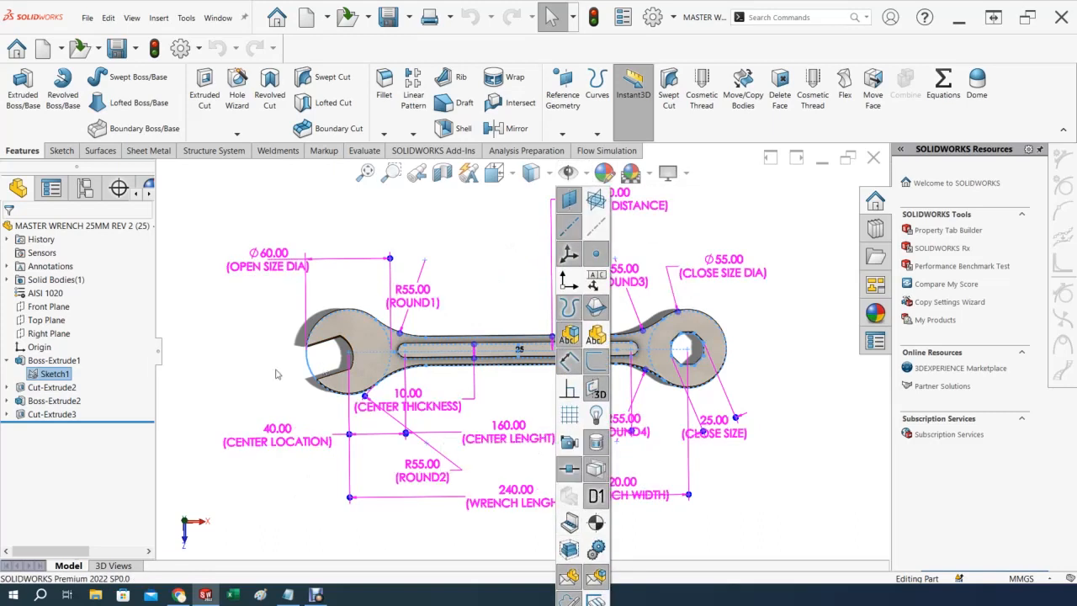
{"action": "left_click", "coordinate": [260, 378]}
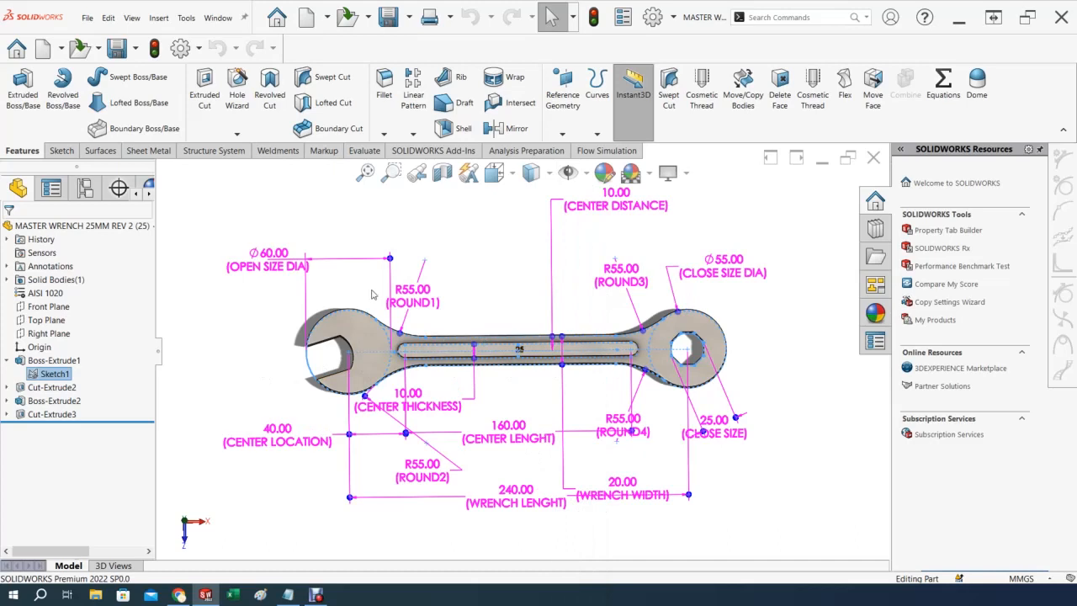
Display the named dimensions of Sketch2 under Cut-Extrude2 and of Sketch1 under Boss-Extrude2
{"action": "left_click", "coordinate": [6, 387]}
{"action": "left_click", "coordinate": [55, 400]}
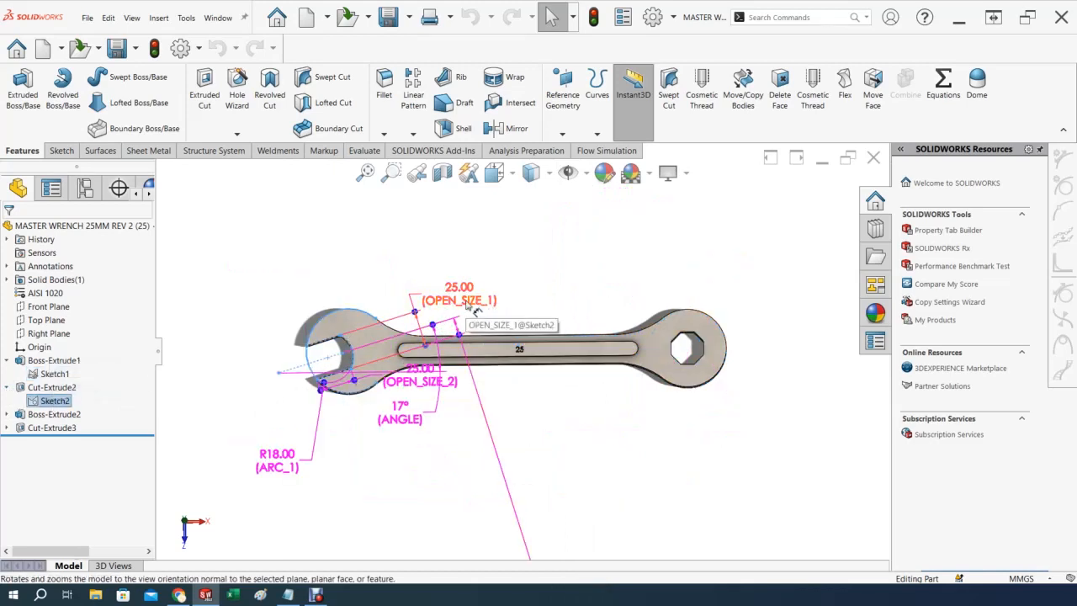
{"action": "left_click", "coordinate": [7, 413]}
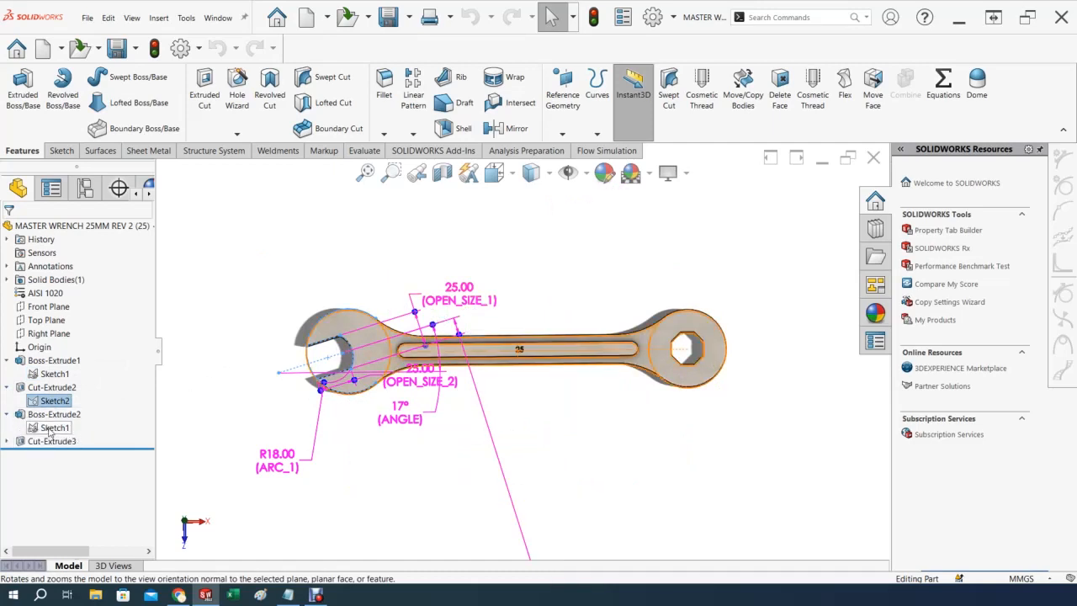
{"action": "left_click", "coordinate": [51, 428]}
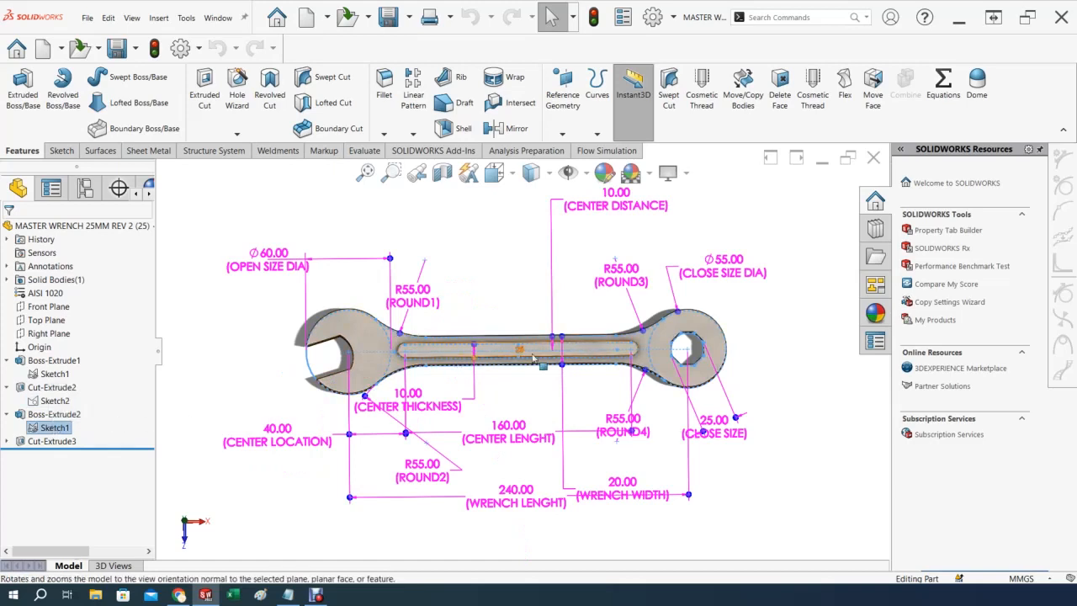
Highlight Sketch3 under Cut-Extrude3 and examine the engraved size number on the wrench handle
{"action": "left_click", "coordinate": [7, 441]}
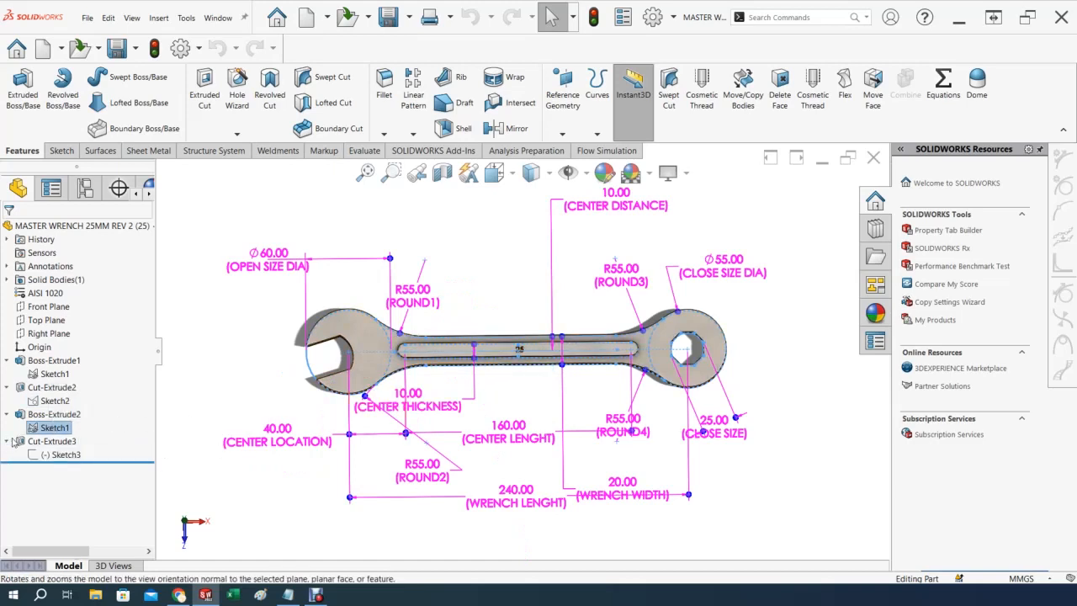
{"action": "left_click", "coordinate": [60, 455]}
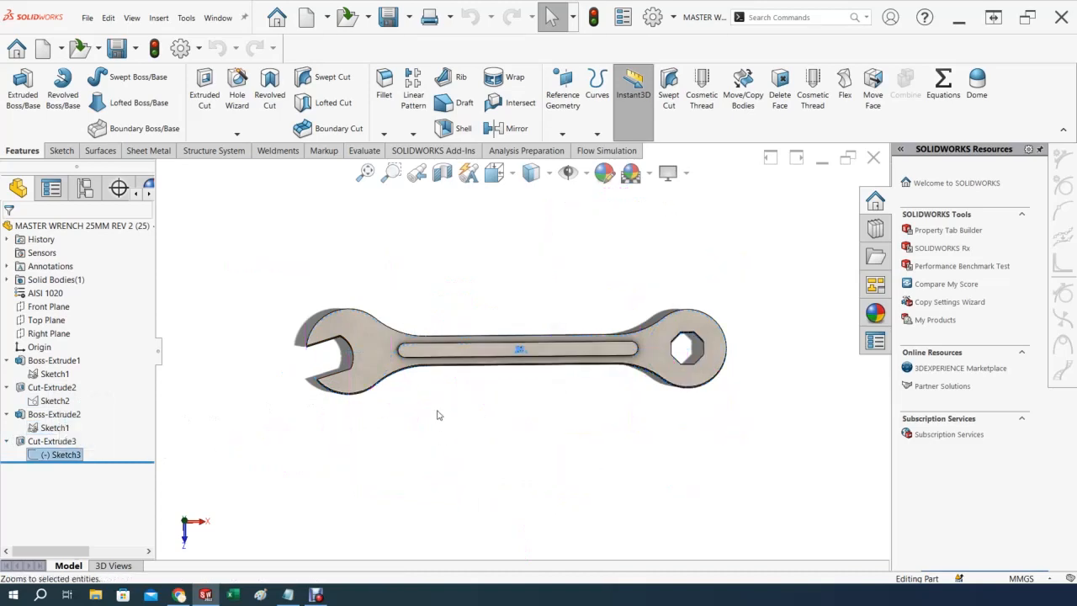
{"action": "scroll", "coordinate": [547, 327], "scroll_direction": "down", "scroll_amount": 10}
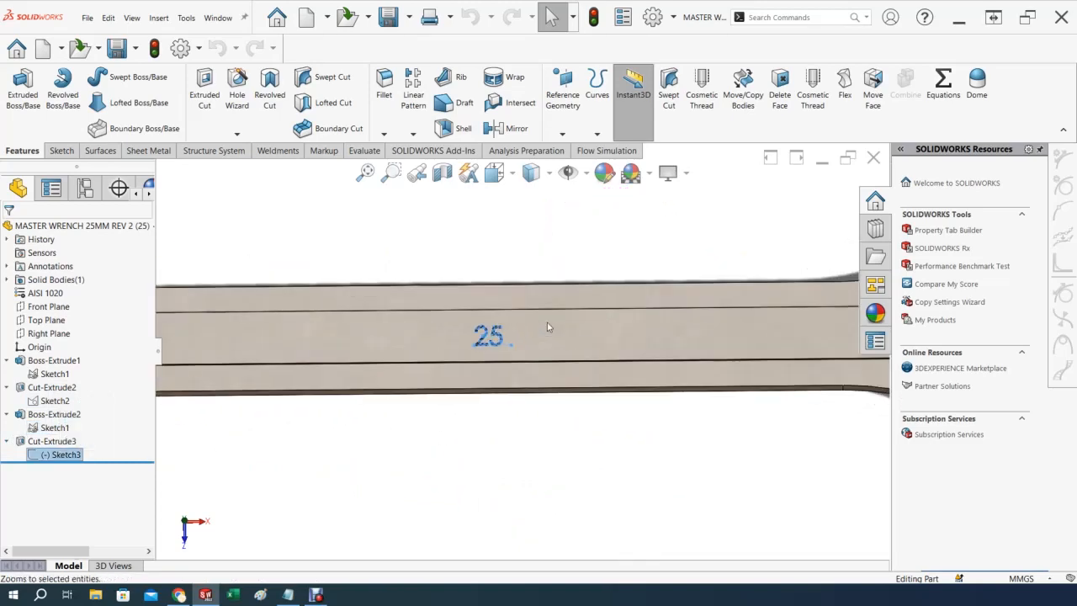
{"action": "scroll", "coordinate": [547, 326], "scroll_direction": "up", "scroll_amount": 6}
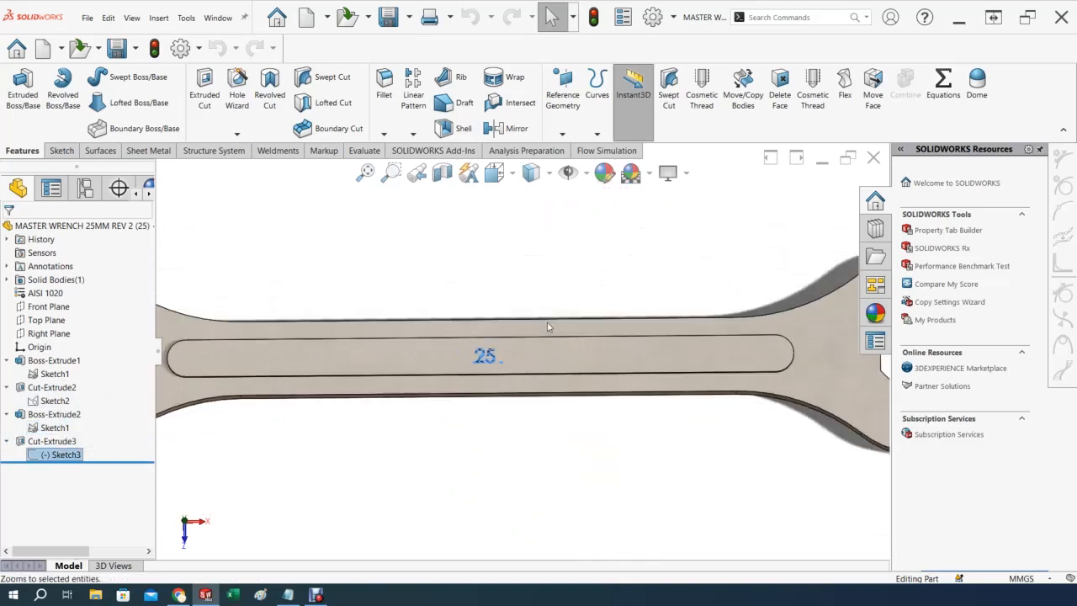
{"action": "scroll", "coordinate": [546, 326], "scroll_direction": "up", "scroll_amount": 2}
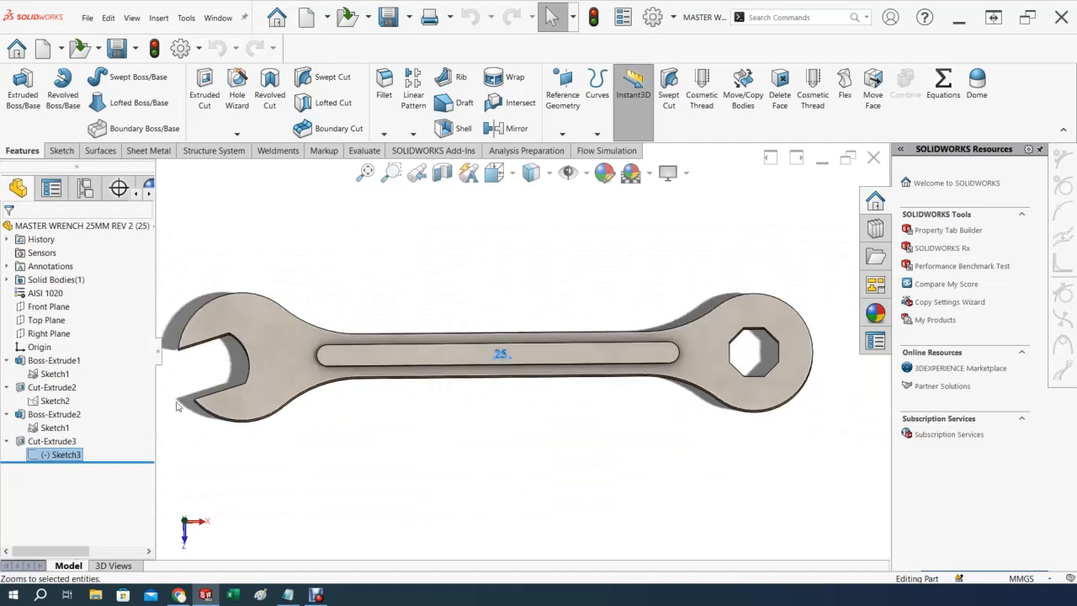
Open Sketch3 of Cut-Extrude3 for editing and bring up the definition of its engraved sketch text
{"action": "left_click", "coordinate": [59, 455]}
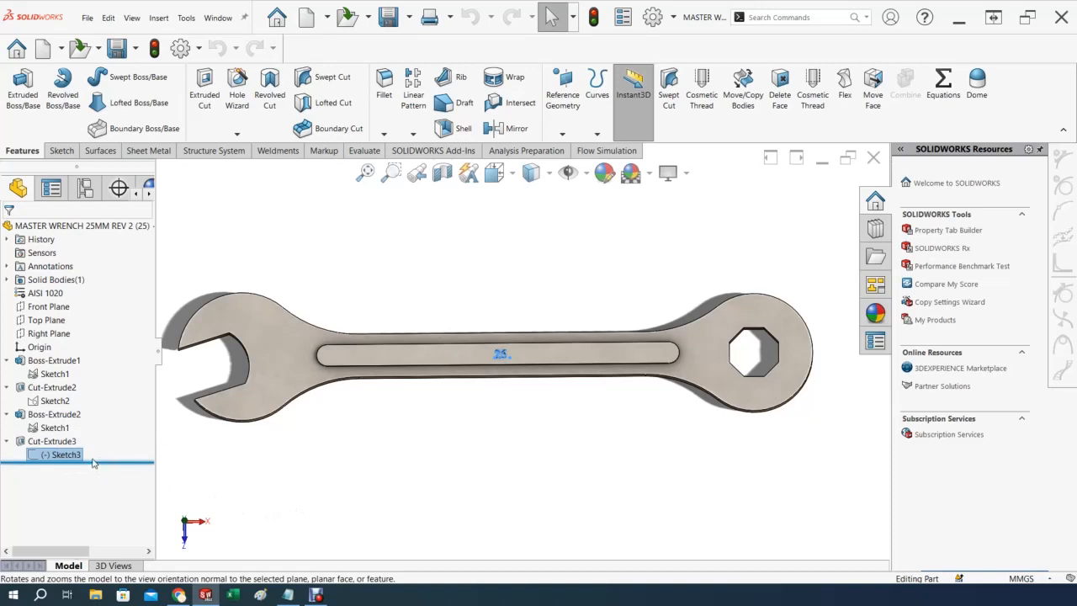
{"action": "right_click", "coordinate": [58, 458]}
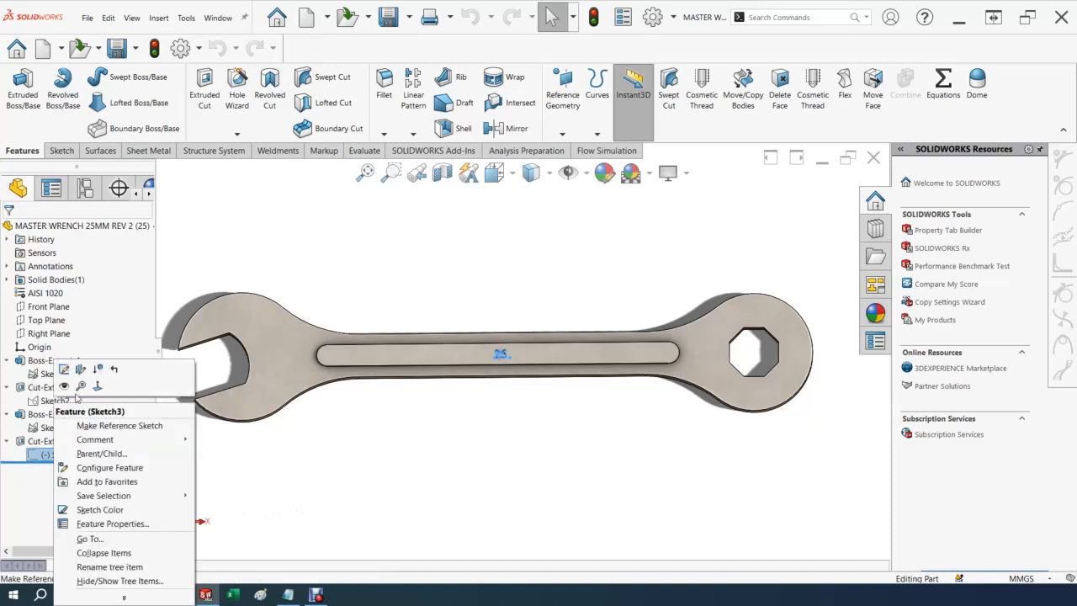
{"action": "left_click", "coordinate": [64, 370]}
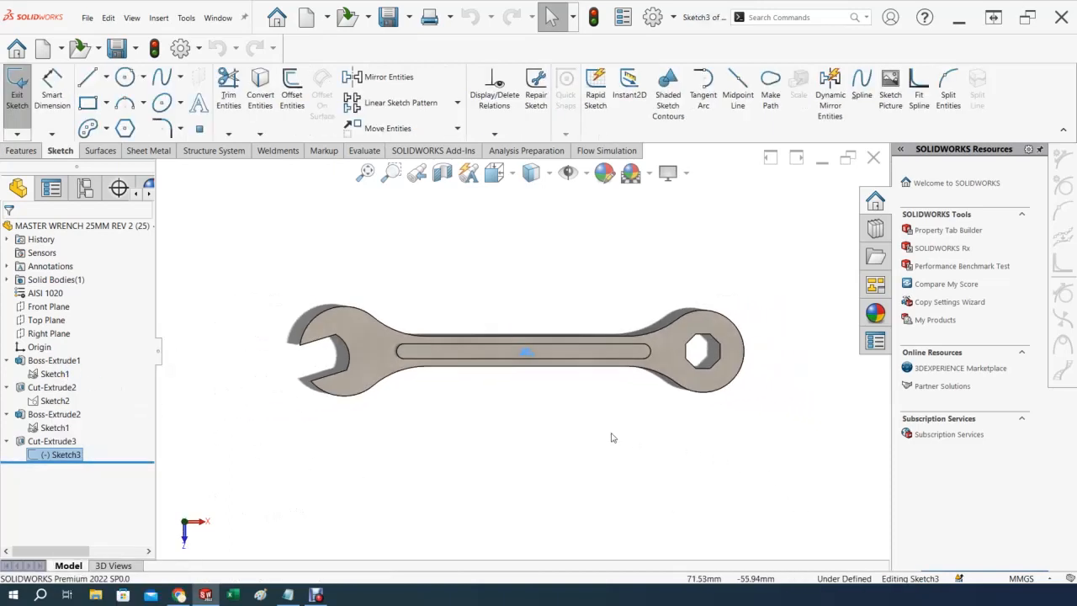
{"action": "scroll", "coordinate": [577, 384], "scroll_direction": "down", "scroll_amount": 3}
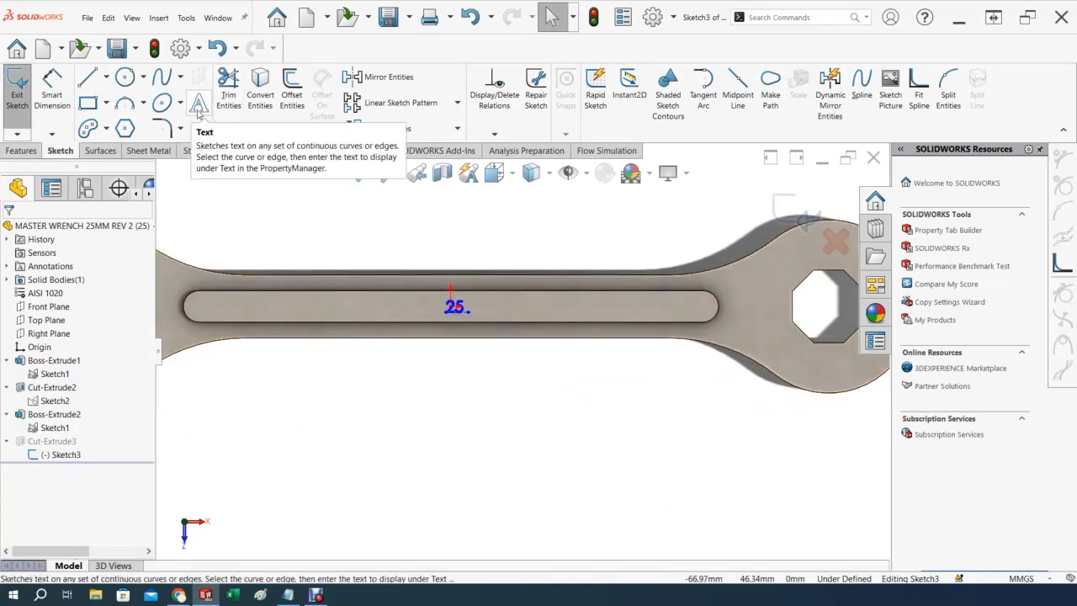
{"action": "scroll", "coordinate": [555, 294], "scroll_direction": "down", "scroll_amount": 5}
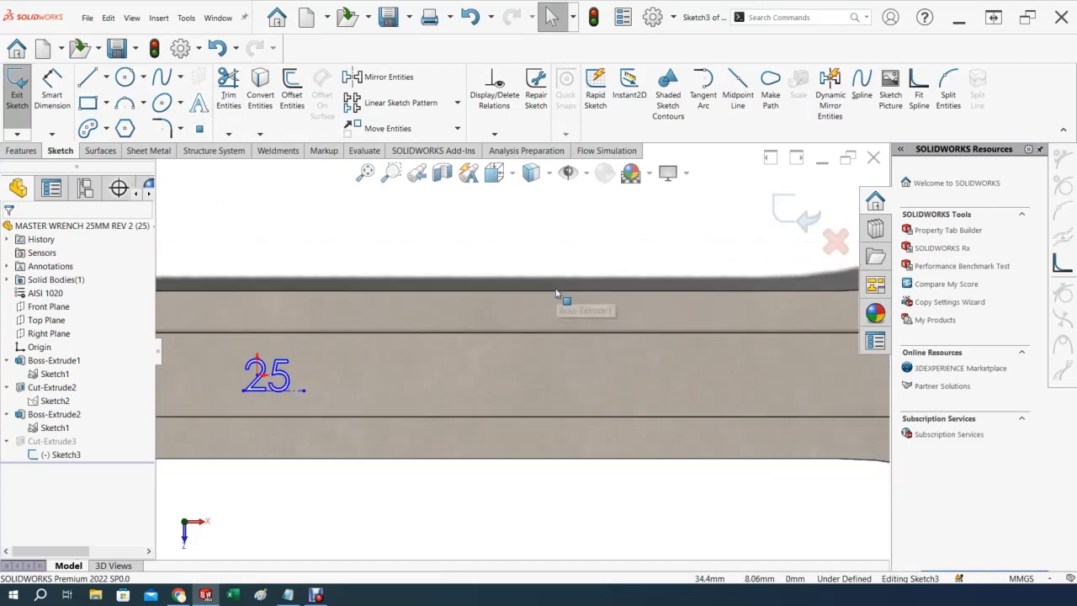
{"action": "scroll", "coordinate": [555, 293], "scroll_direction": "up", "scroll_amount": 2}
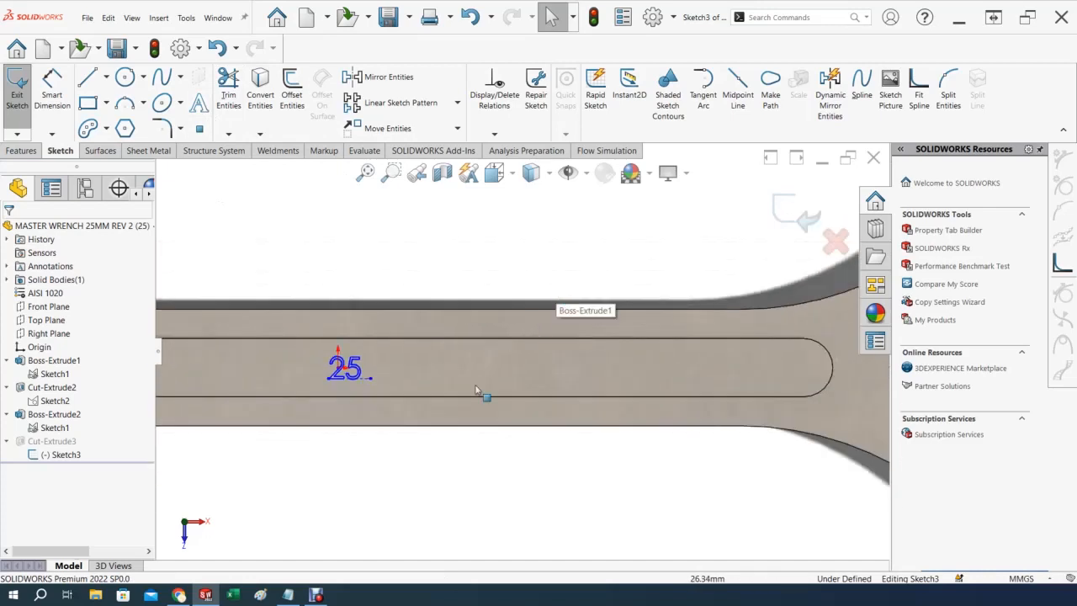
{"action": "double_click", "coordinate": [359, 372]}
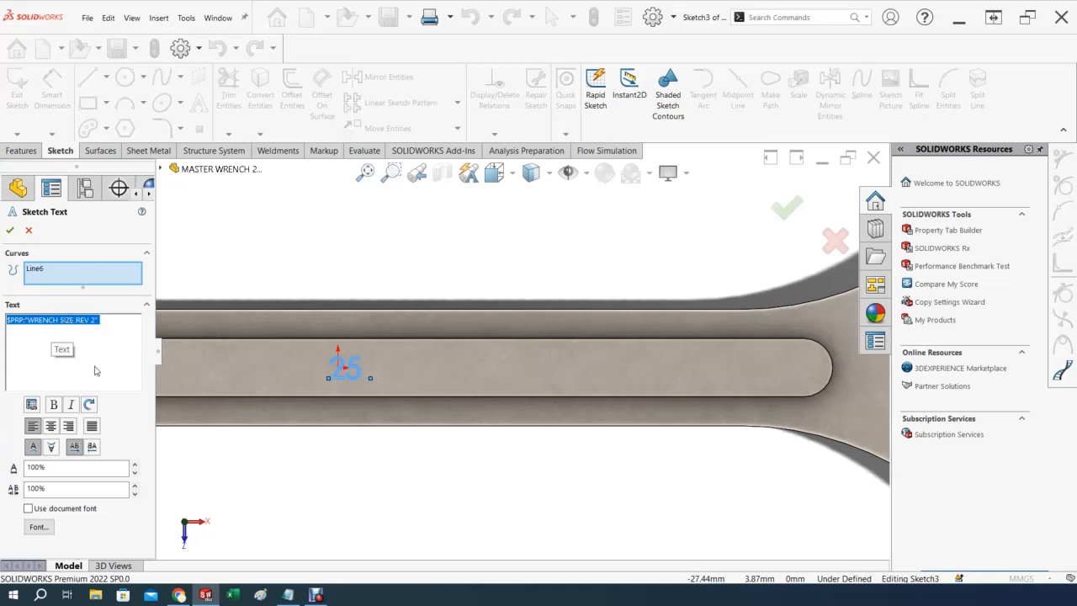
Look through the properties available for linking the sketch text, cancel without linking, and leave the sketch
{"action": "left_click", "coordinate": [32, 405]}
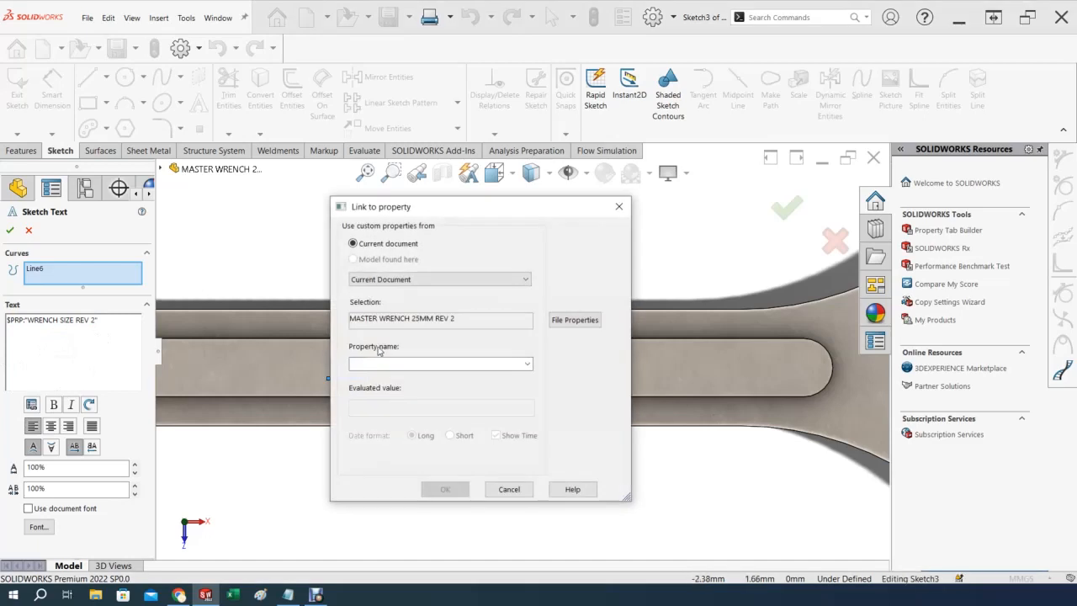
{"action": "left_click", "coordinate": [526, 365]}
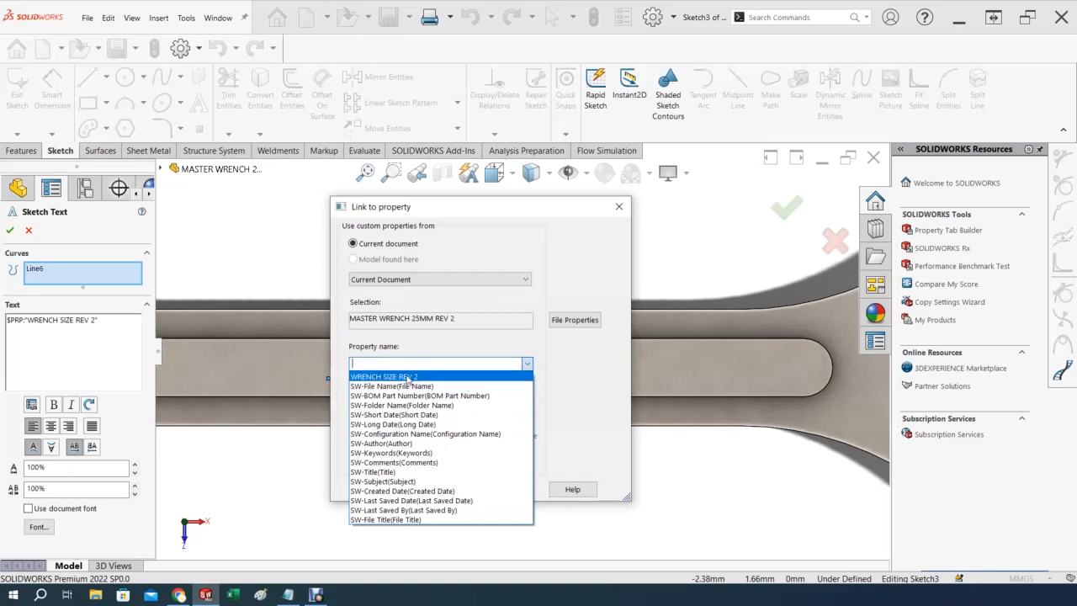
{"action": "left_click", "coordinate": [236, 463]}
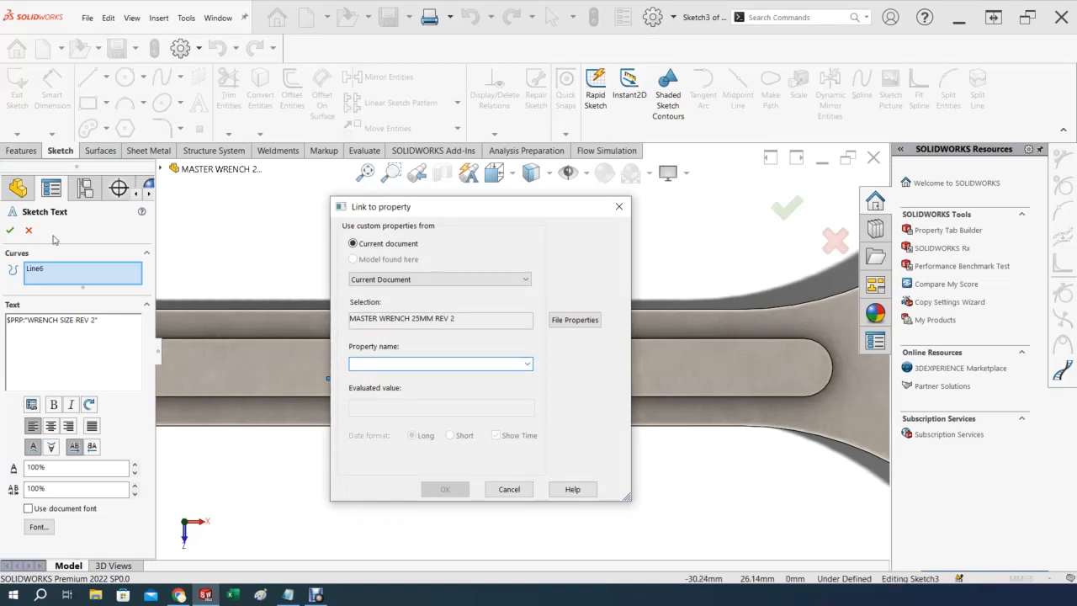
{"action": "left_click", "coordinate": [509, 488]}
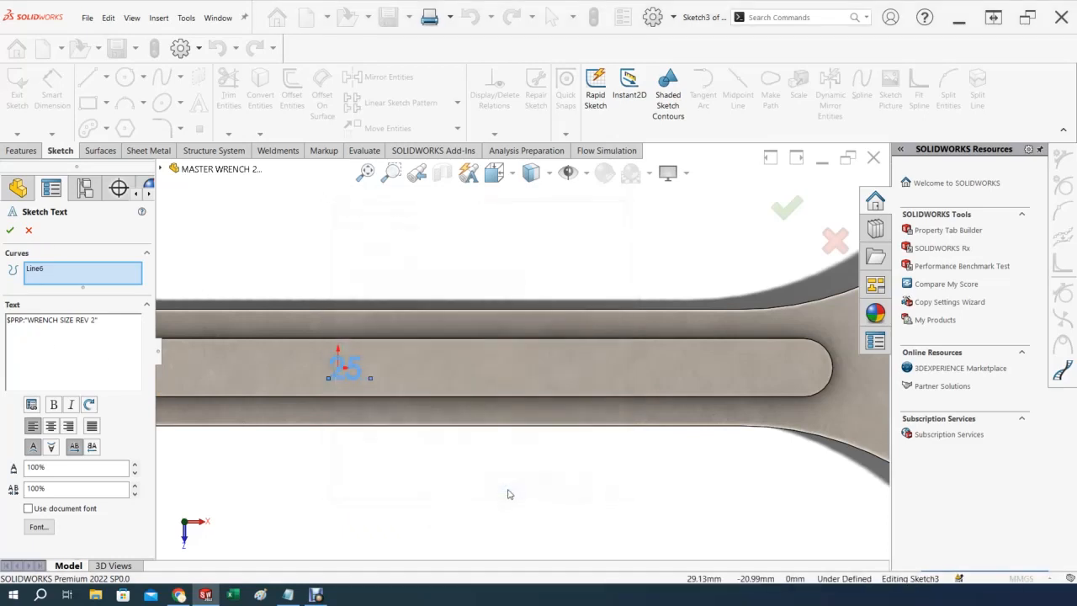
{"action": "left_click", "coordinate": [28, 230]}
{"action": "left_click", "coordinate": [807, 229]}
{"action": "scroll", "coordinate": [439, 390], "scroll_direction": "up", "scroll_amount": 6}
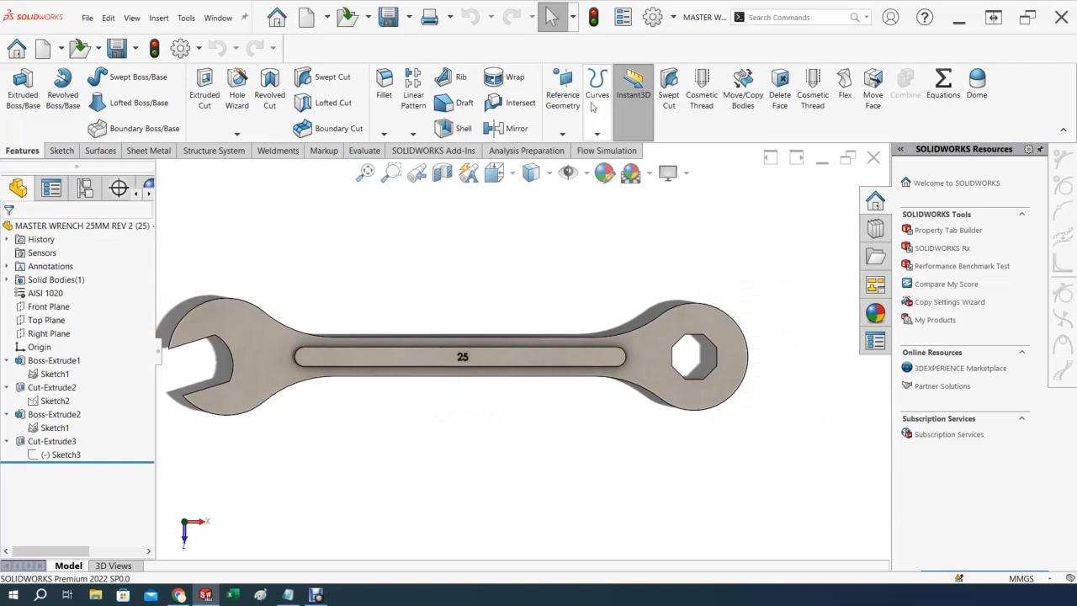
Open the file properties and show the configuration-specific properties of configuration 25
{"action": "left_click", "coordinate": [623, 17]}
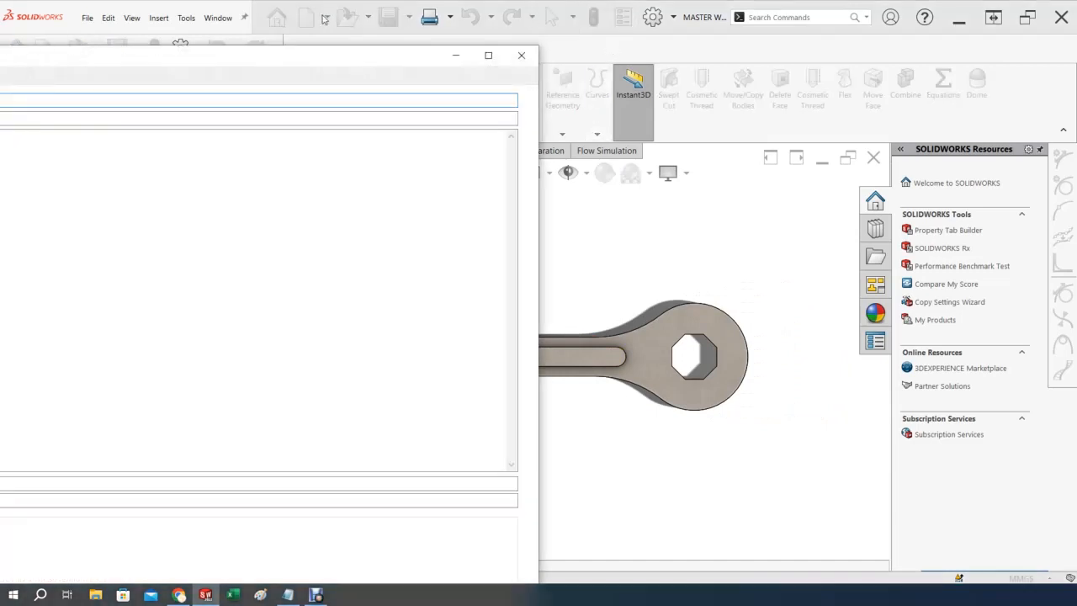
{"action": "left_click_drag", "start_coordinate": [295, 48], "coordinate": [834, 29]}
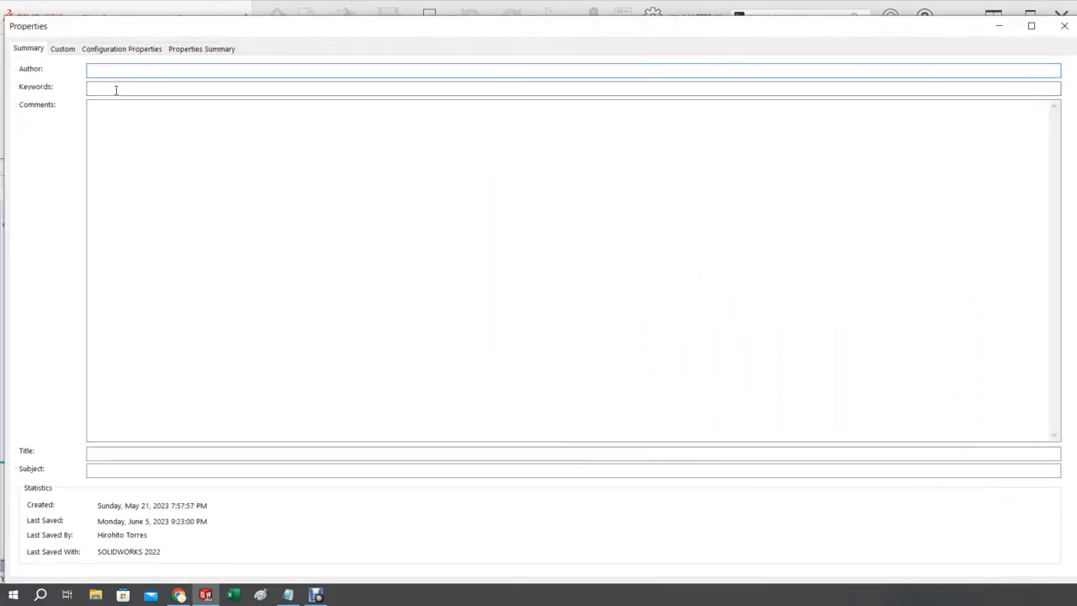
{"action": "left_click", "coordinate": [116, 48]}
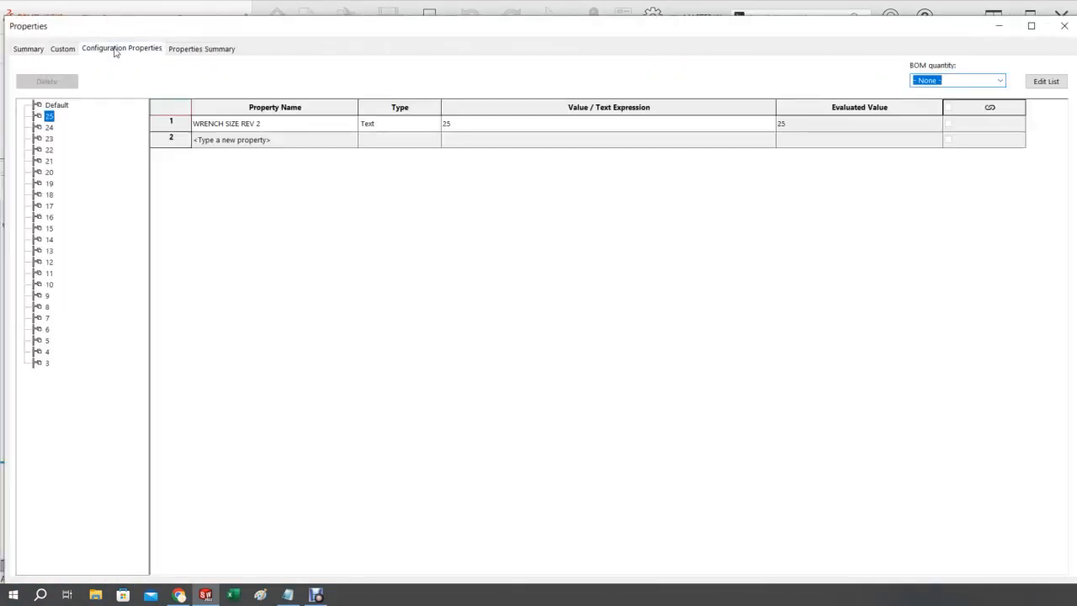
Rename configuration 25's WRENCH SIZE property to "WRENCH SIZE REV 3", keep its value of 25, and apply the properties
{"action": "left_click", "coordinate": [269, 124]}
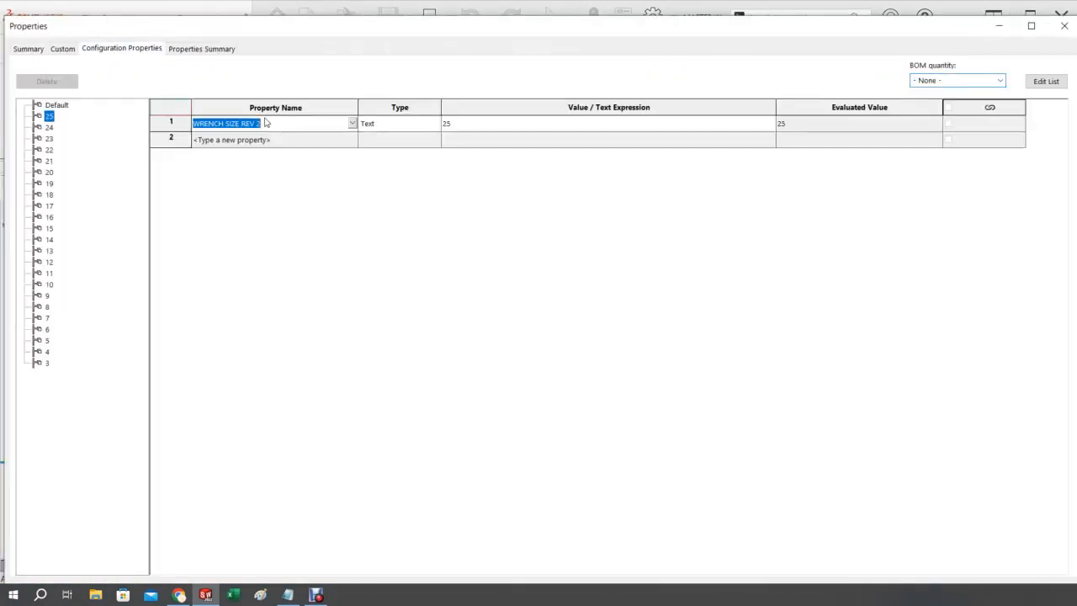
{"action": "left_click", "coordinate": [351, 124]}
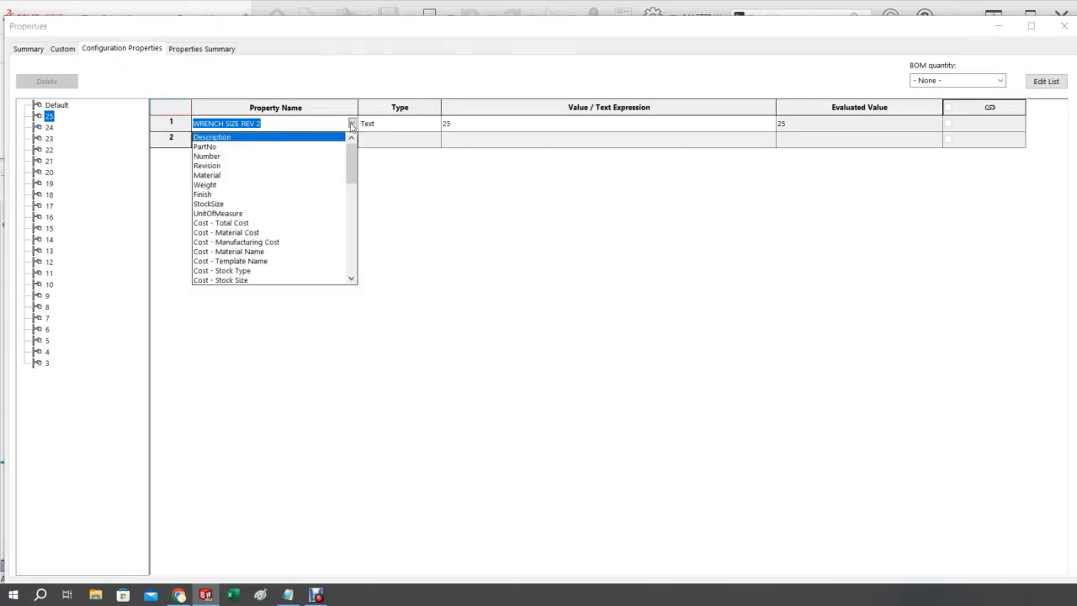
{"action": "left_click", "coordinate": [308, 123]}
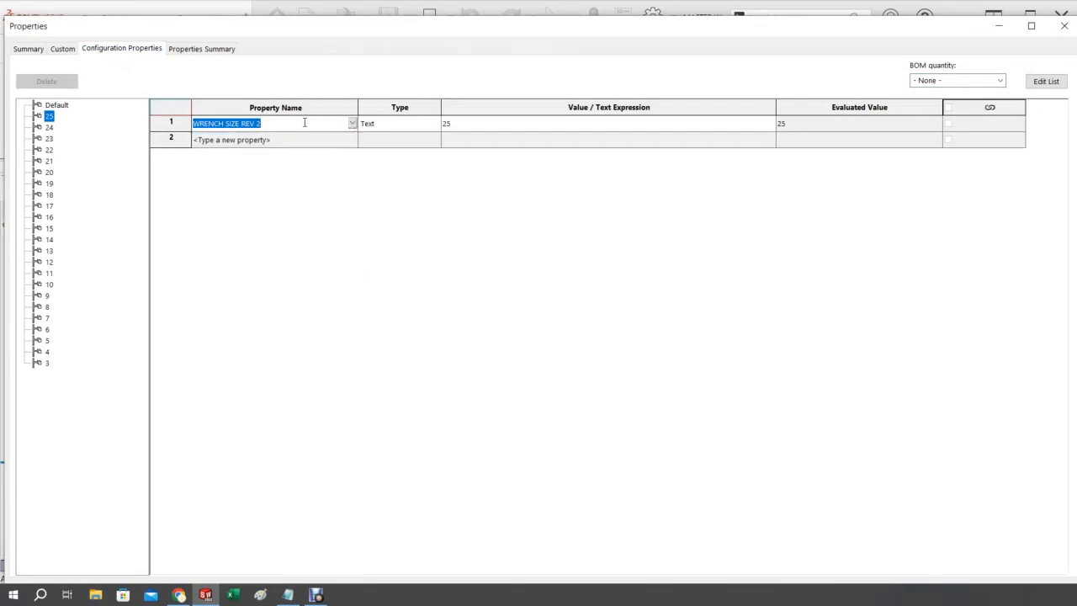
{"action": "left_click", "coordinate": [305, 122]}
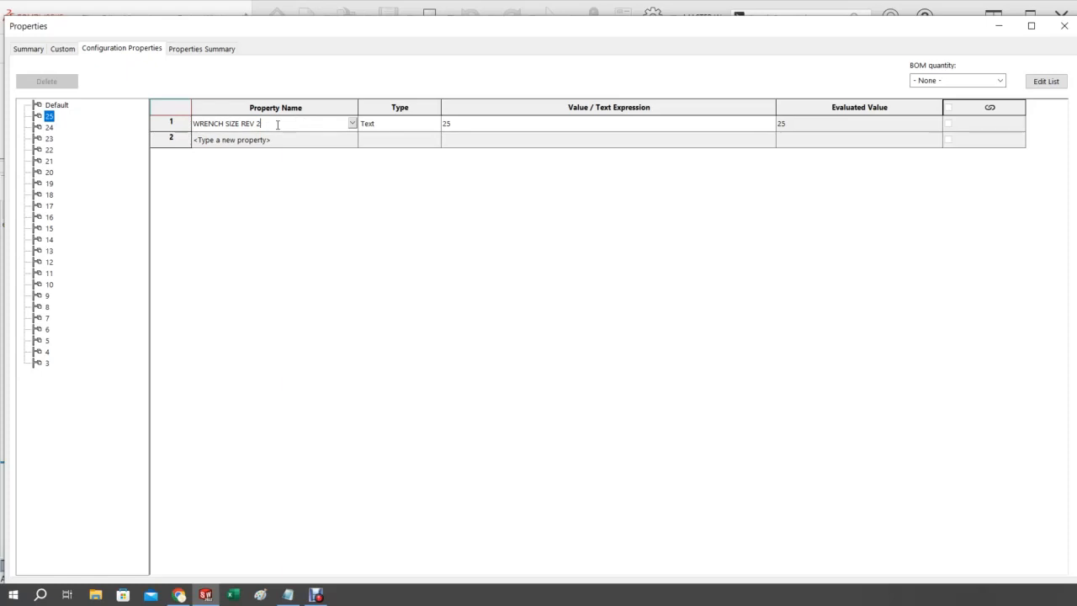
{"action": "type", "text": "3"}
{"action": "left_click", "coordinate": [471, 126]}
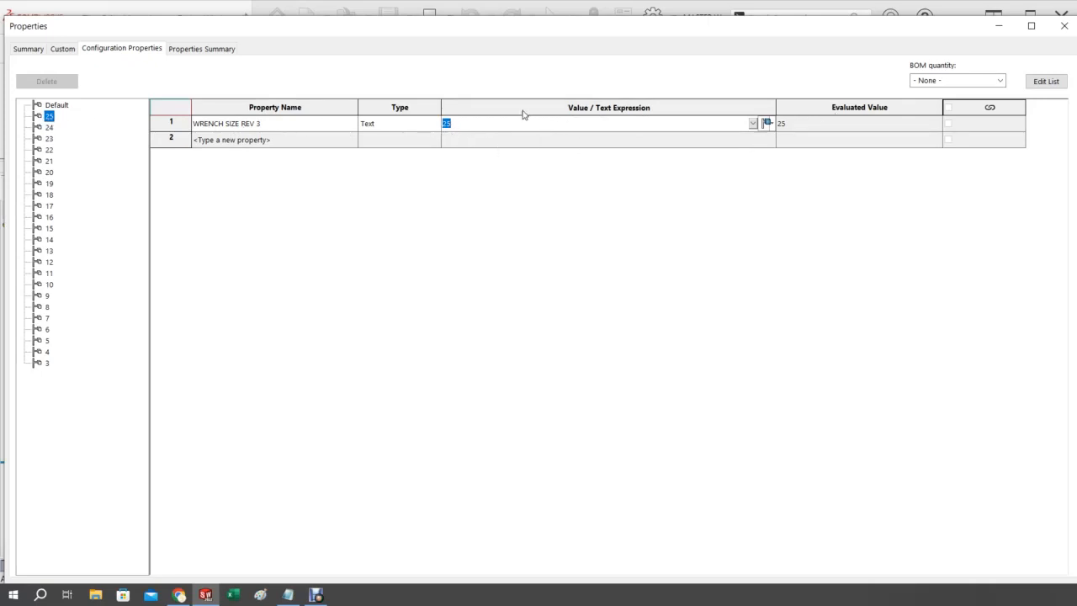
{"action": "left_click", "coordinate": [483, 124]}
{"action": "left_click_drag", "start_coordinate": [546, 31], "coordinate": [548, 9]}
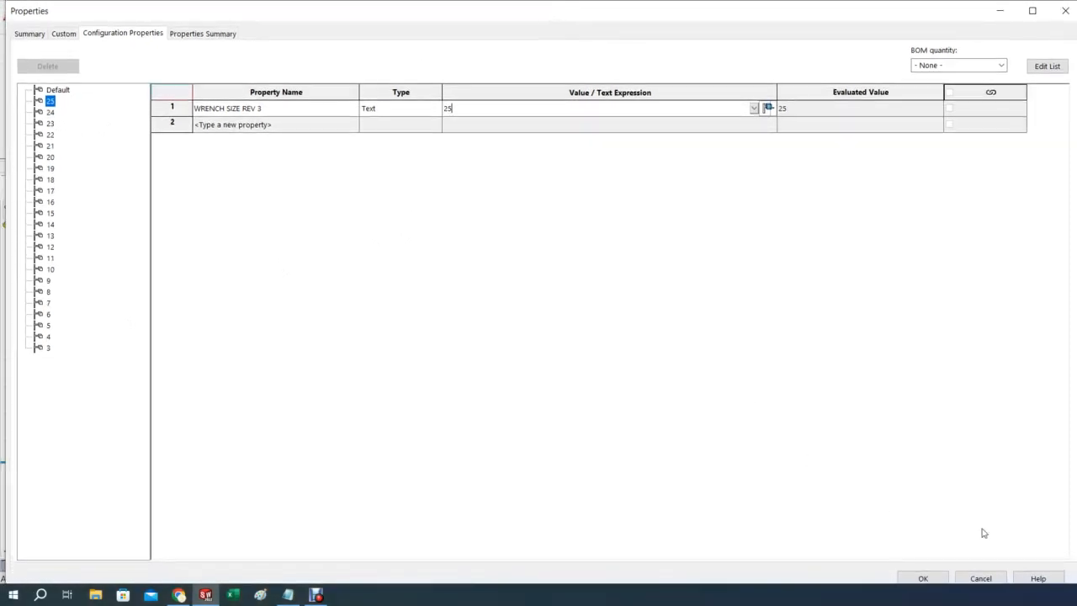
{"action": "left_click", "coordinate": [1031, 10]}
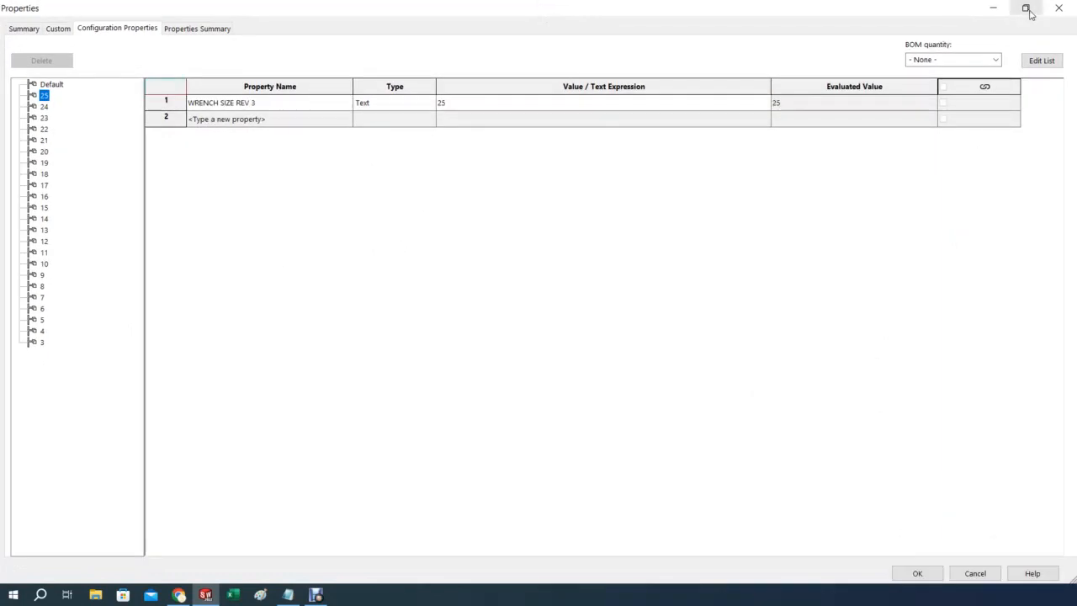
{"action": "left_click", "coordinate": [917, 573]}
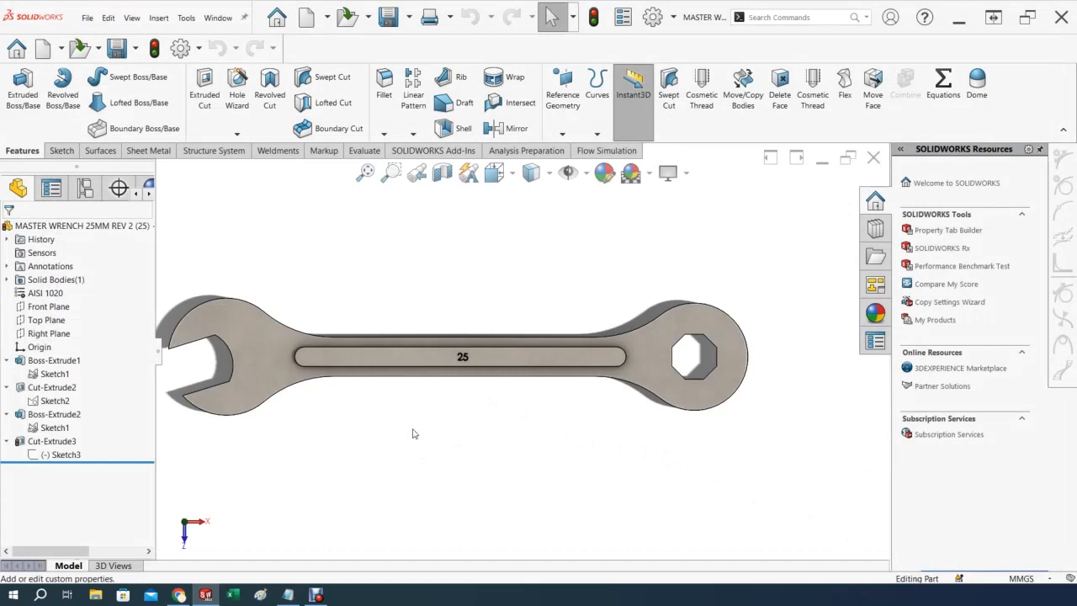
Rebuild the model and check the text engraved by Cut-Extrude3 on the wrench handle
{"action": "left_click", "coordinate": [56, 442]}
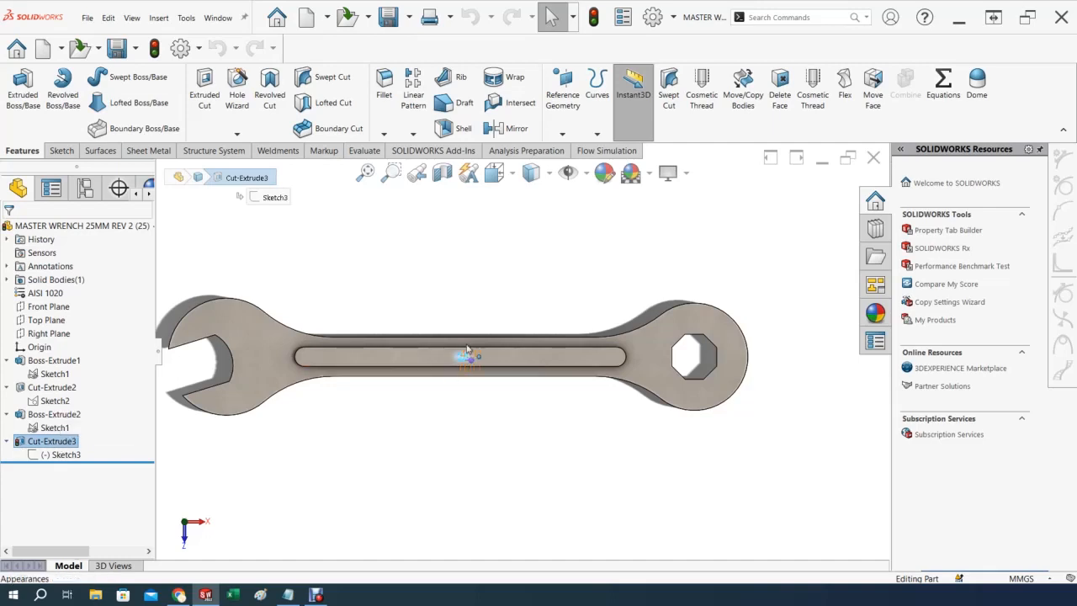
{"action": "left_click", "coordinate": [593, 19]}
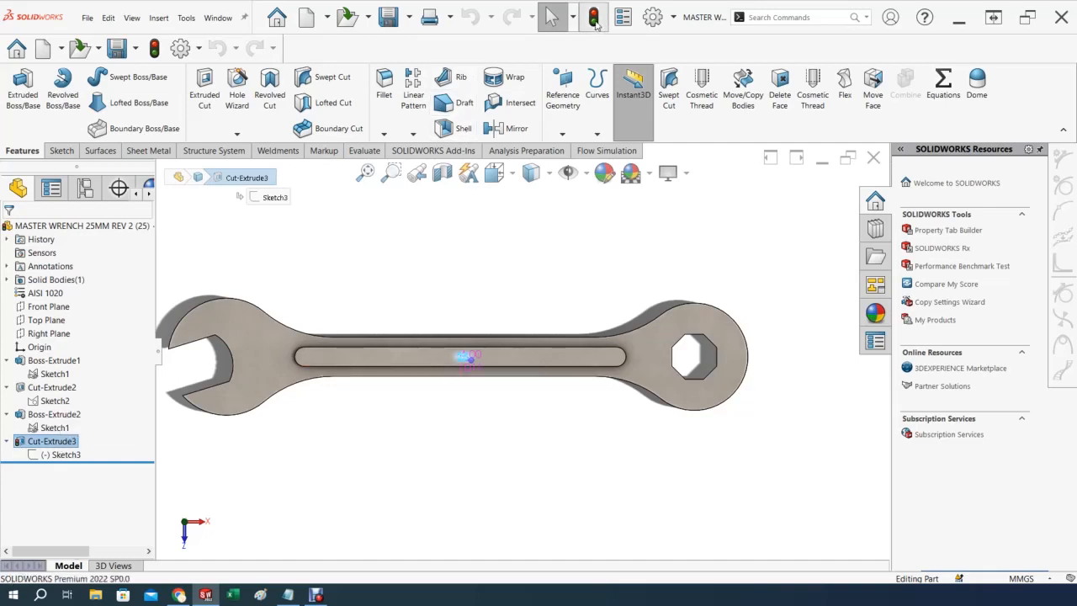
{"action": "scroll", "coordinate": [516, 347], "scroll_direction": "down", "scroll_amount": 3}
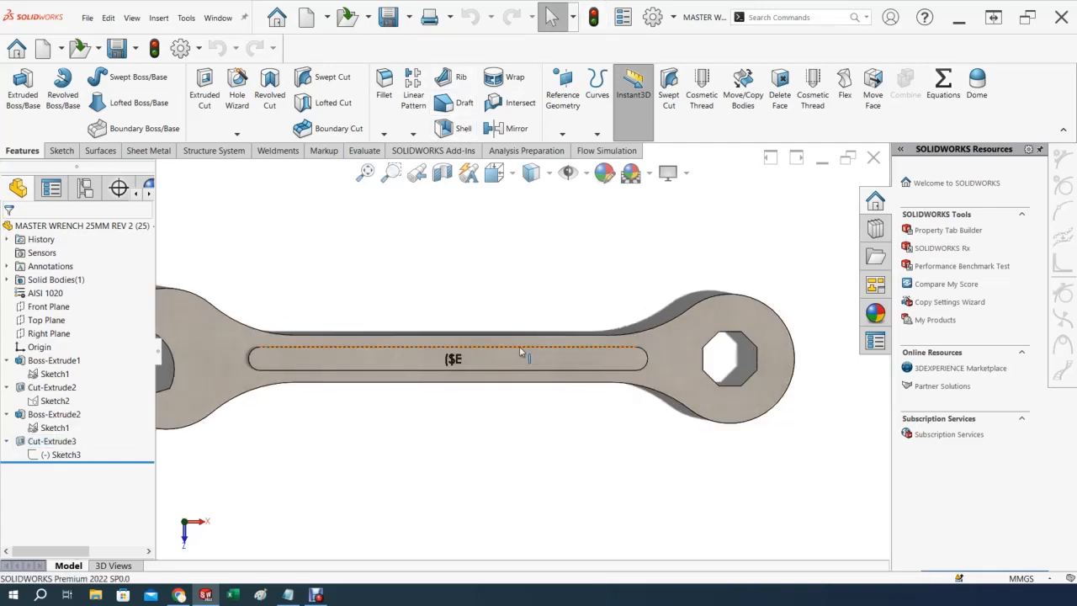
{"action": "scroll", "coordinate": [516, 348], "scroll_direction": "up", "scroll_amount": 5}
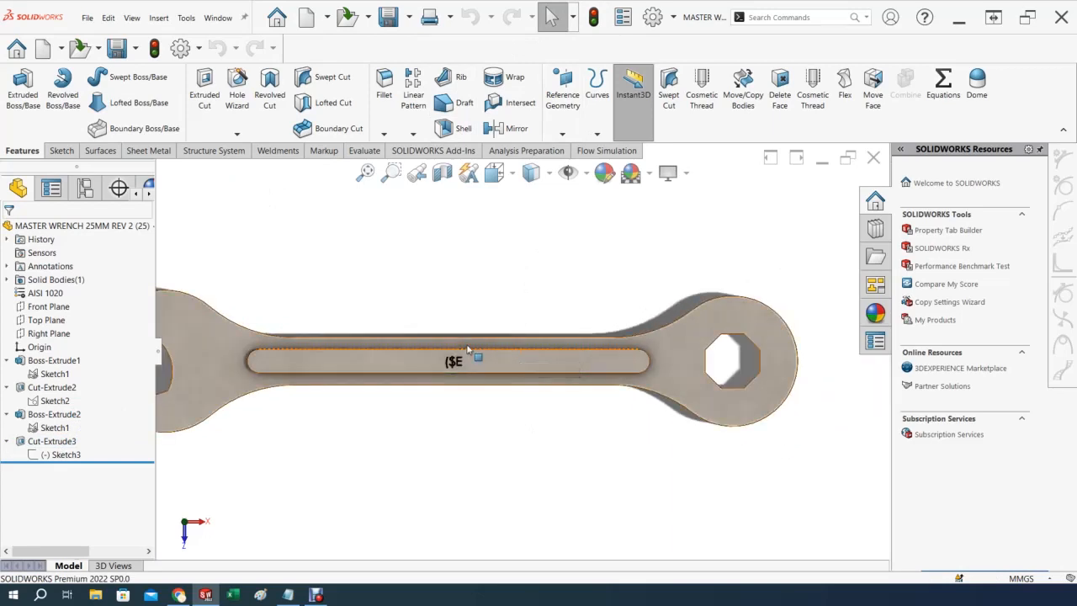
Open Sketch3 of Cut-Extrude3 for editing and clear the linked property text from its sketch text on the handle
{"action": "scroll", "coordinate": [472, 387], "scroll_direction": "up", "scroll_amount": 2}
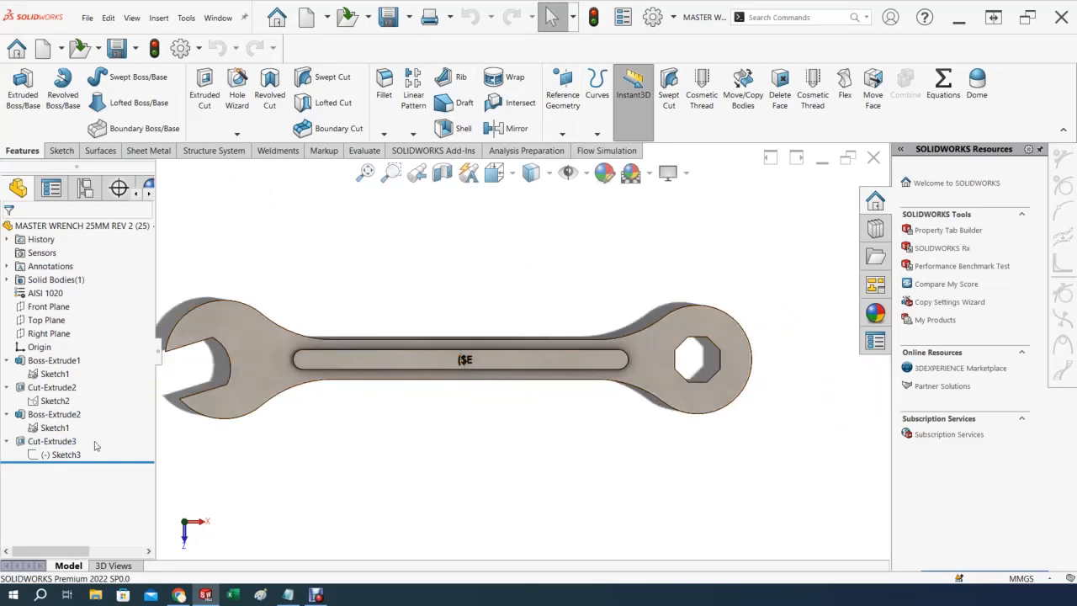
{"action": "left_click", "coordinate": [70, 454]}
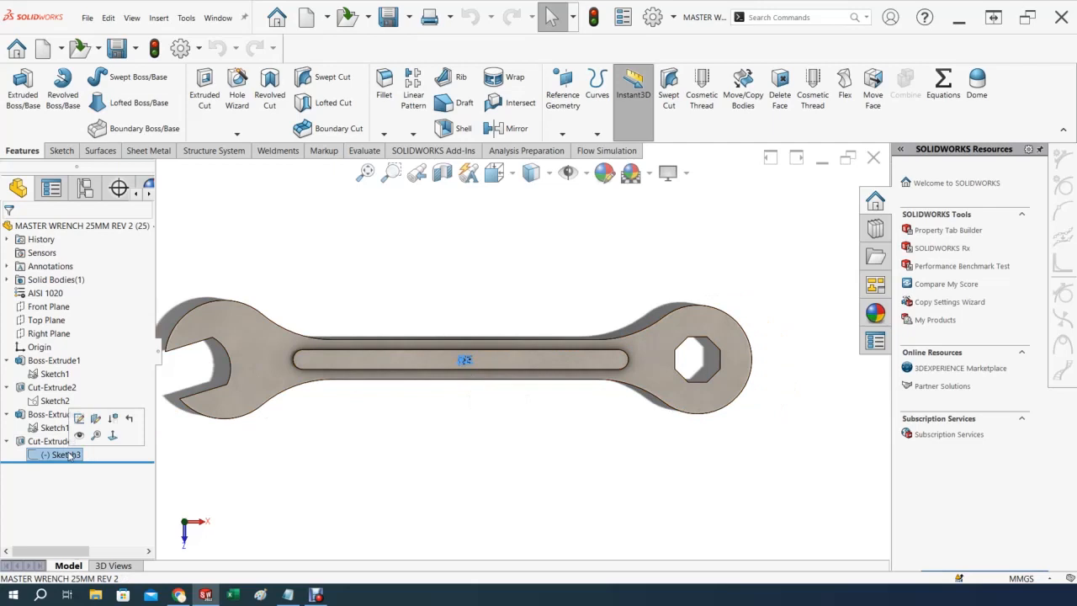
{"action": "left_click", "coordinate": [78, 418]}
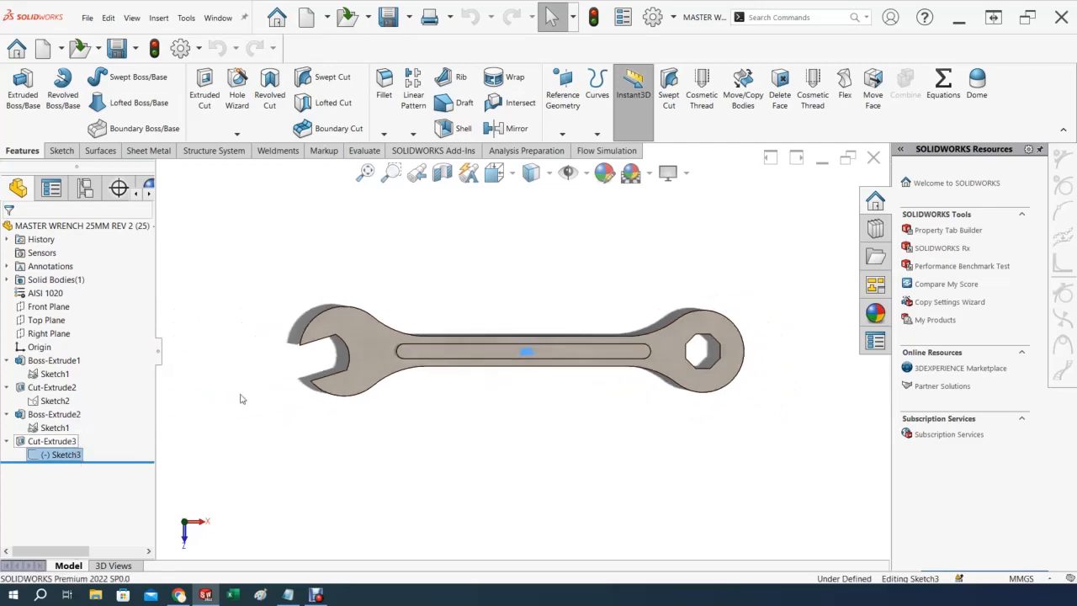
{"action": "scroll", "coordinate": [577, 344], "scroll_direction": "down", "scroll_amount": 5}
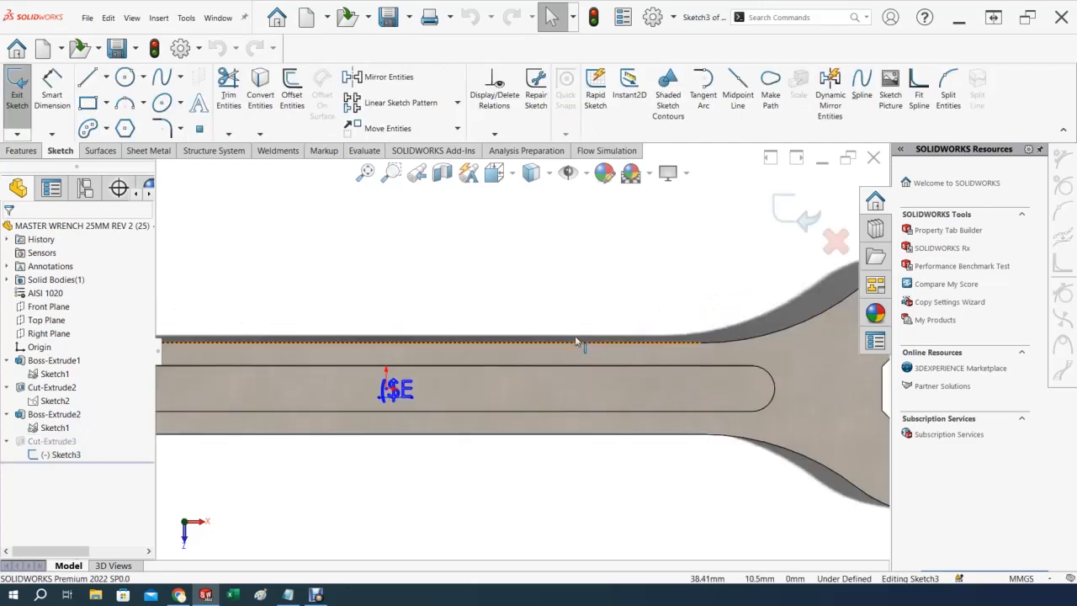
{"action": "double_click", "coordinate": [382, 394]}
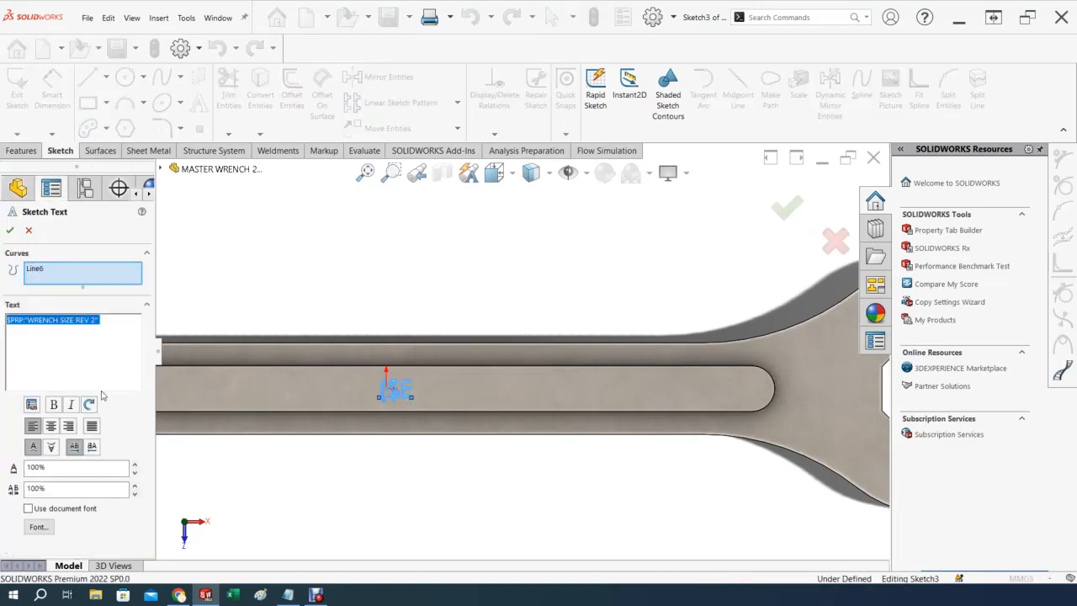
{"action": "key", "text": "Delete"}
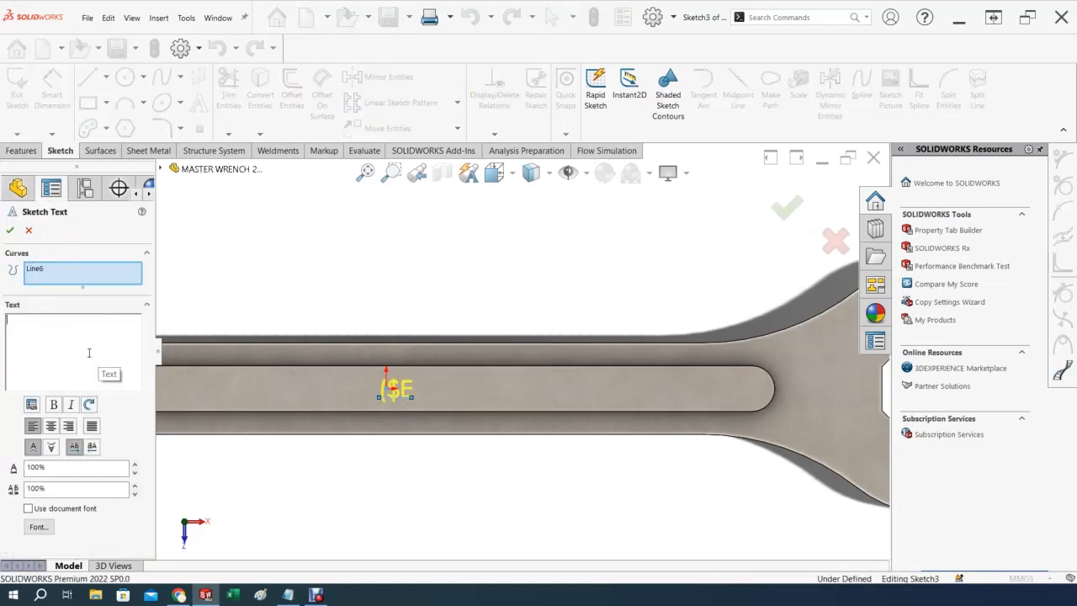
Link the sketch text to the WRENCH SIZE REV 3 property of the current document, accept it, and exit the sketch
{"action": "left_click", "coordinate": [31, 403]}
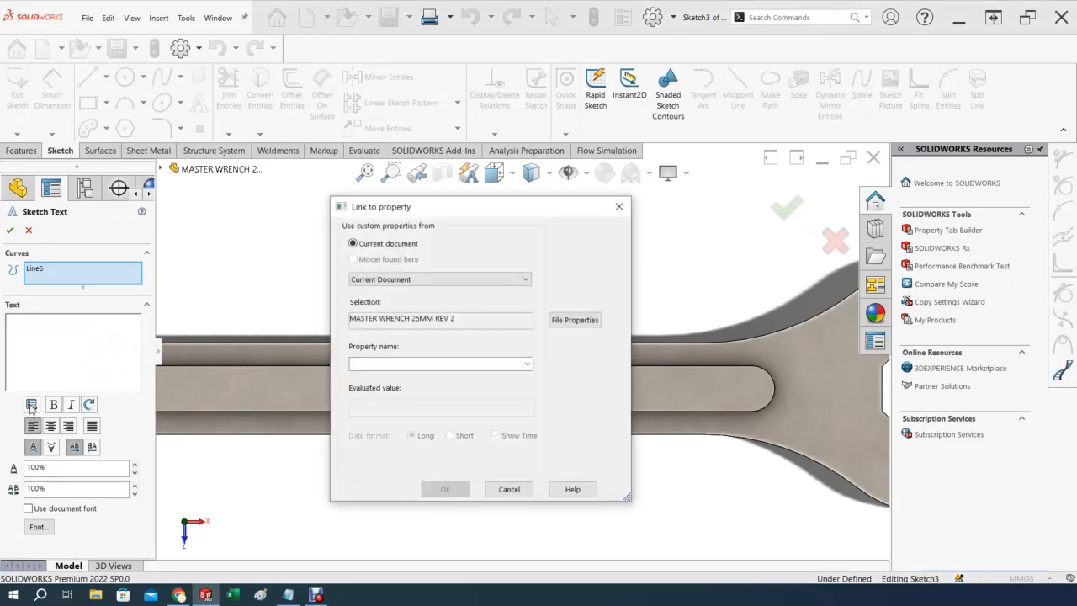
{"action": "left_click", "coordinate": [525, 364]}
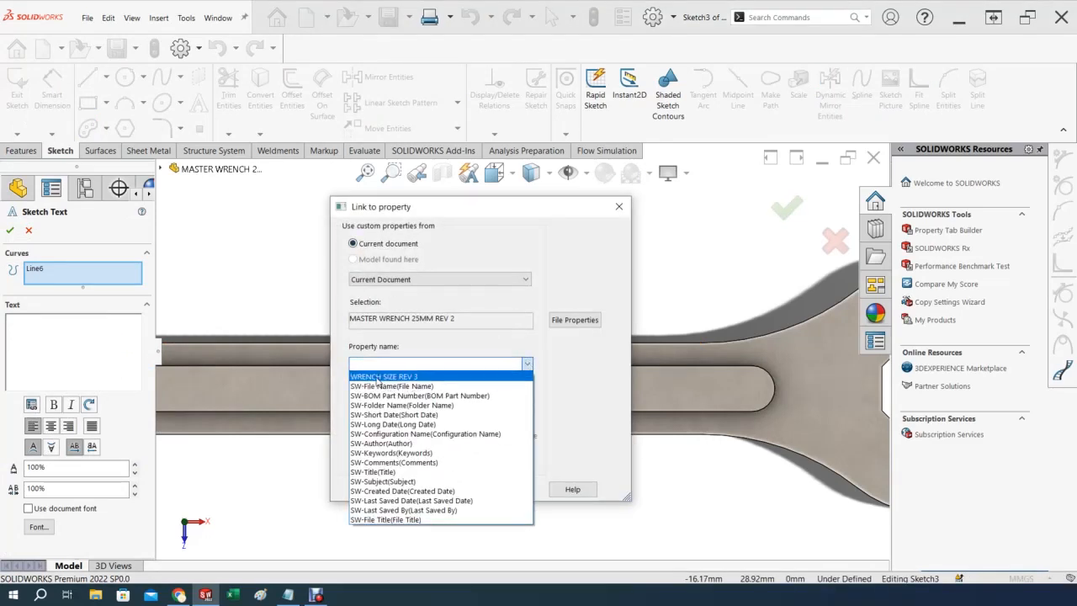
{"action": "left_click", "coordinate": [376, 377]}
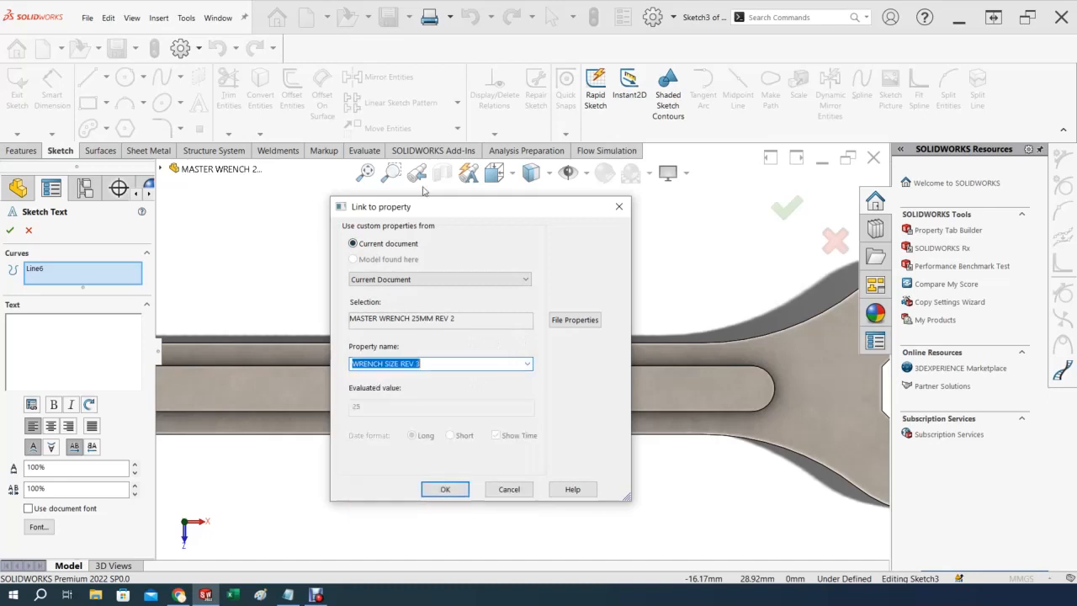
{"action": "left_click", "coordinate": [445, 490]}
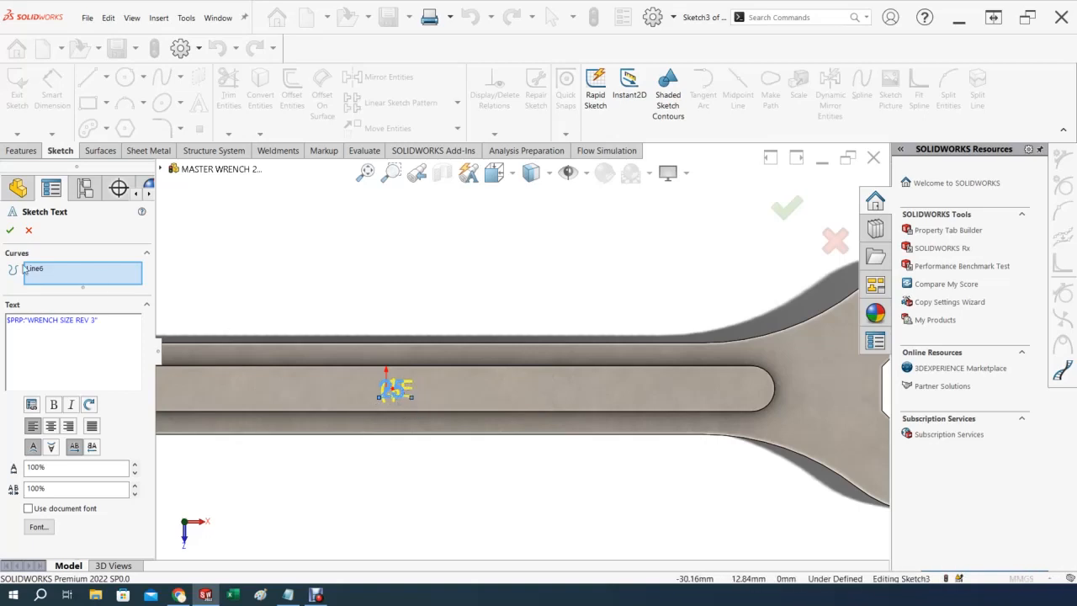
{"action": "left_click", "coordinate": [11, 230]}
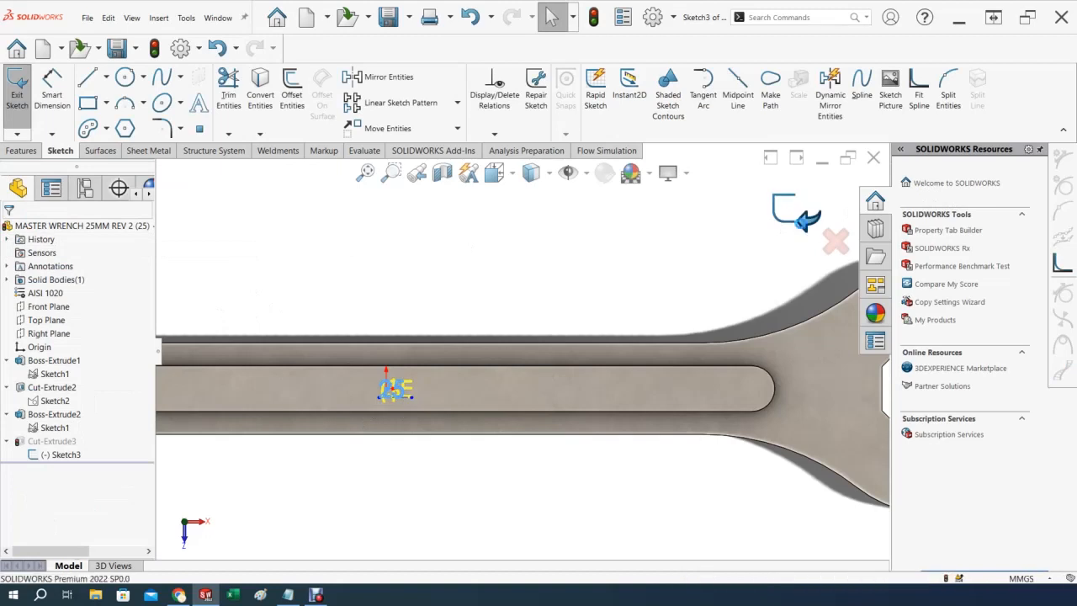
{"action": "left_click", "coordinate": [806, 217]}
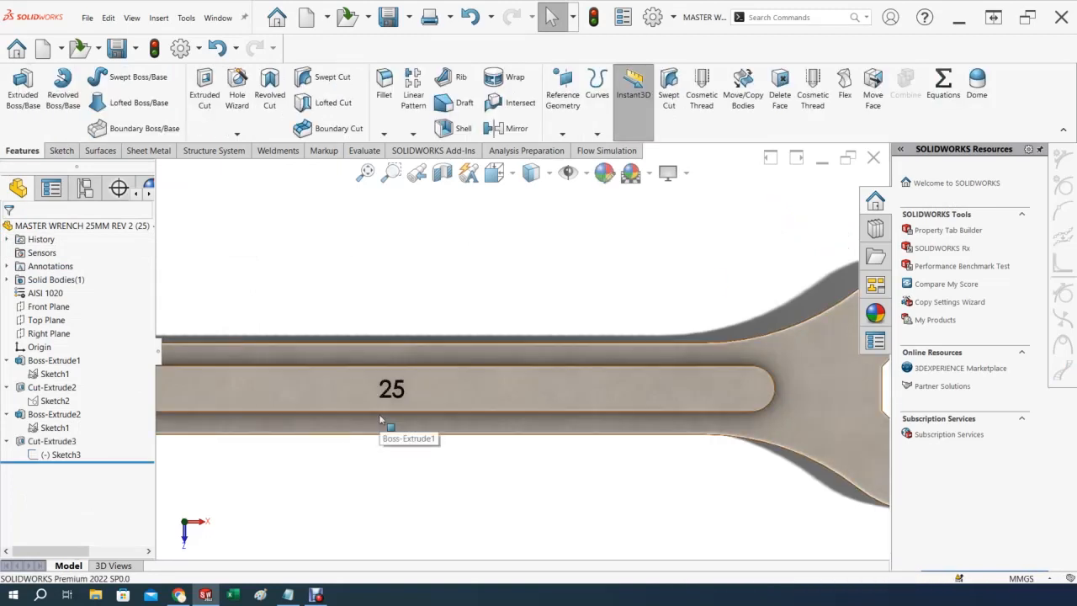
Activate configuration 24 to check how the engraved handle text responds to the newly linked property
{"action": "scroll", "coordinate": [465, 319], "scroll_direction": "up", "scroll_amount": 2}
{"action": "scroll", "coordinate": [465, 319], "scroll_direction": "up", "scroll_amount": 1}
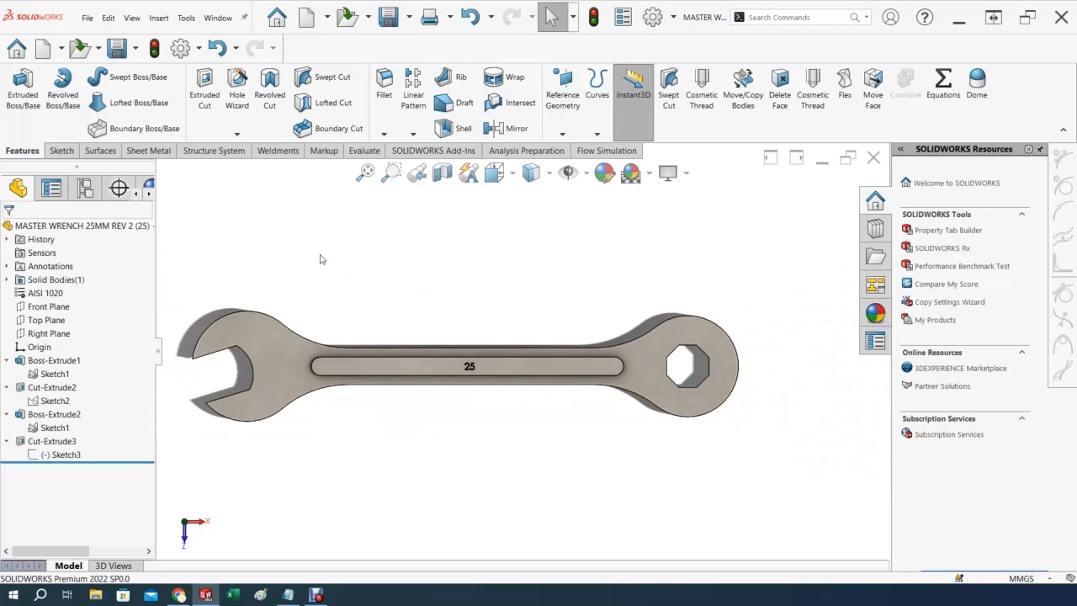
{"action": "left_click", "coordinate": [85, 187]}
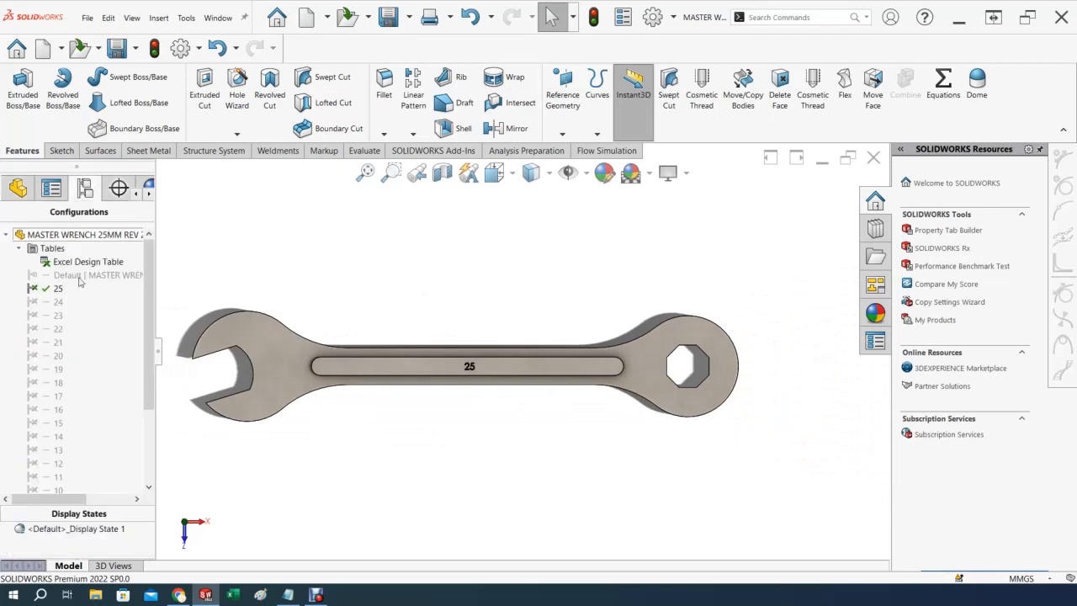
{"action": "left_click", "coordinate": [38, 305]}
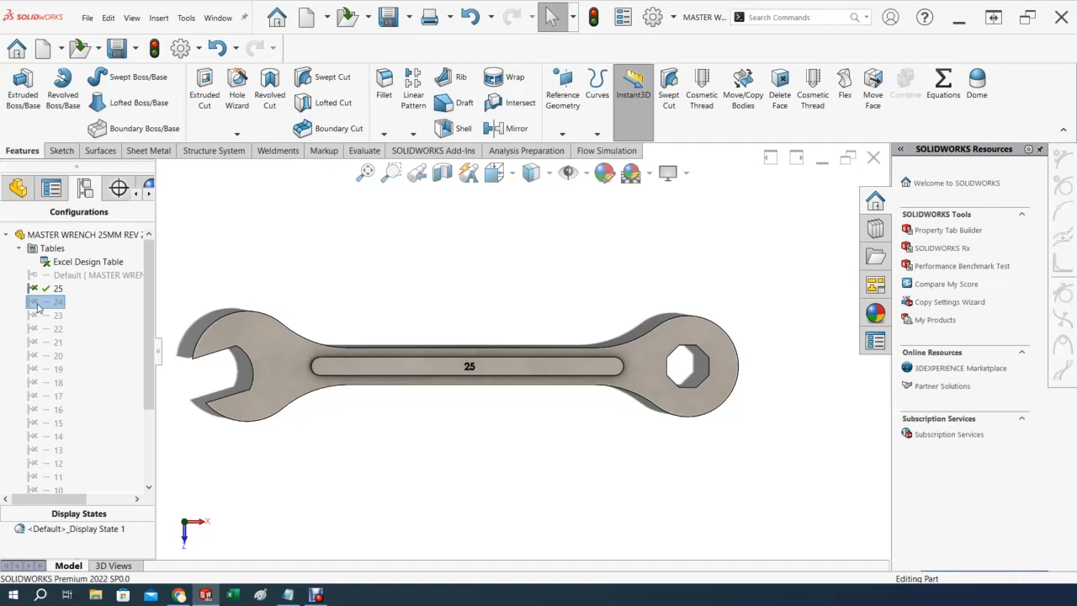
{"action": "double_click", "coordinate": [37, 308]}
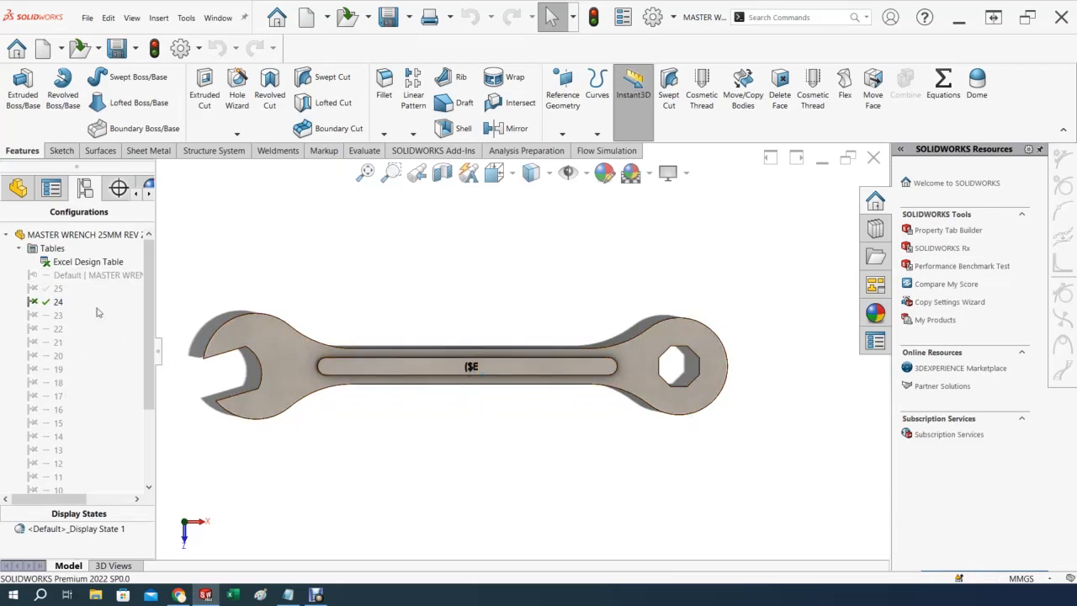
Delete configurations 21 down to 3 from the wrench part
{"action": "left_click_drag", "start_coordinate": [154, 263], "coordinate": [150, 220]}
{"action": "left_click_drag", "start_coordinate": [149, 260], "coordinate": [171, 331]}
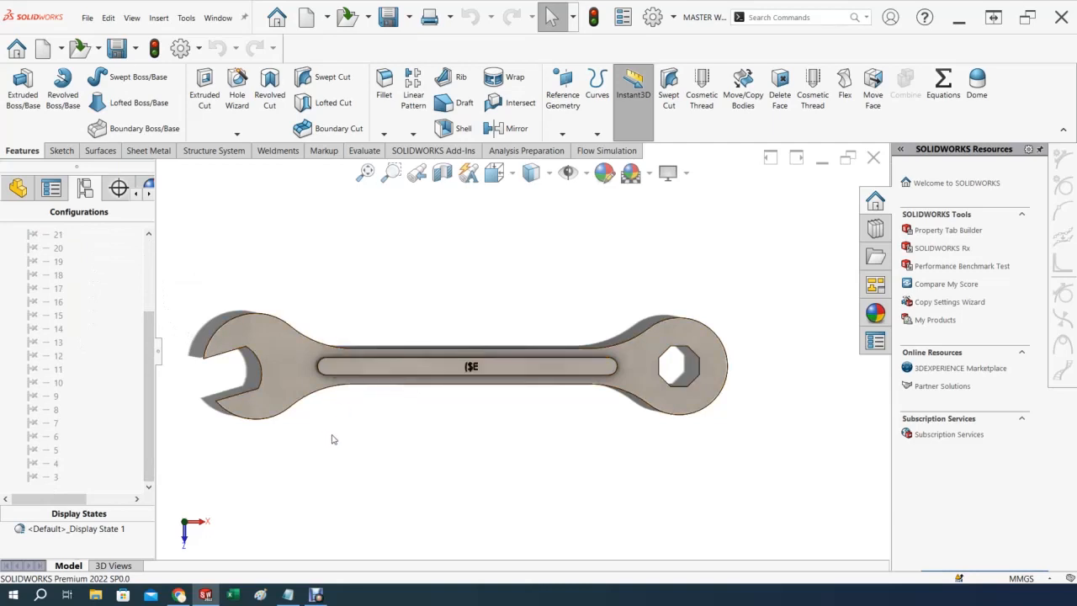
{"action": "left_click_drag", "start_coordinate": [72, 482], "coordinate": [15, 234]}
{"action": "left_click_drag", "start_coordinate": [148, 376], "coordinate": [171, 294]}
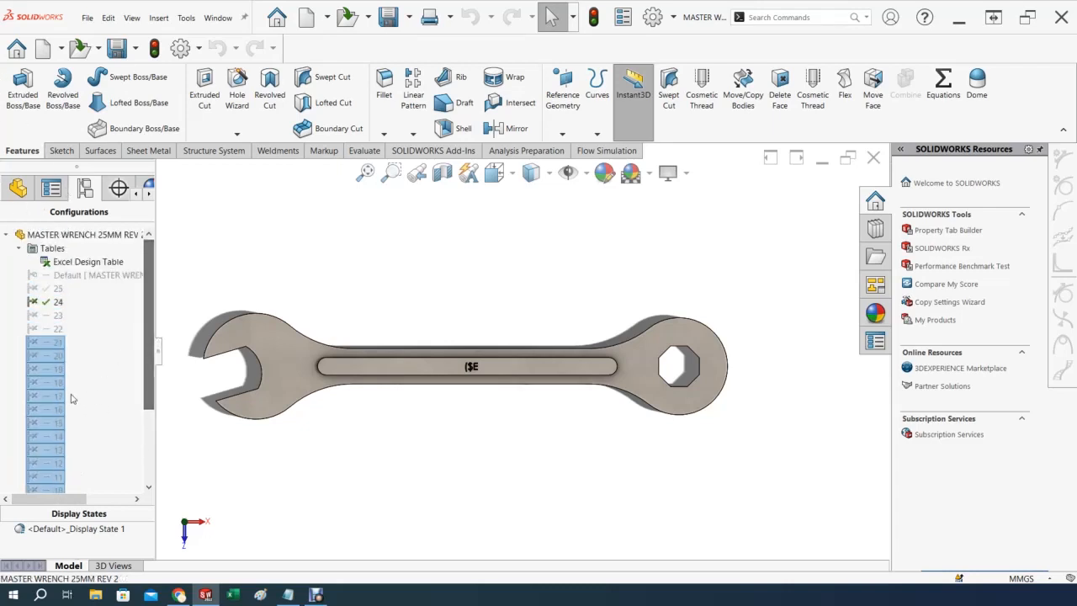
{"action": "right_click", "coordinate": [47, 360]}
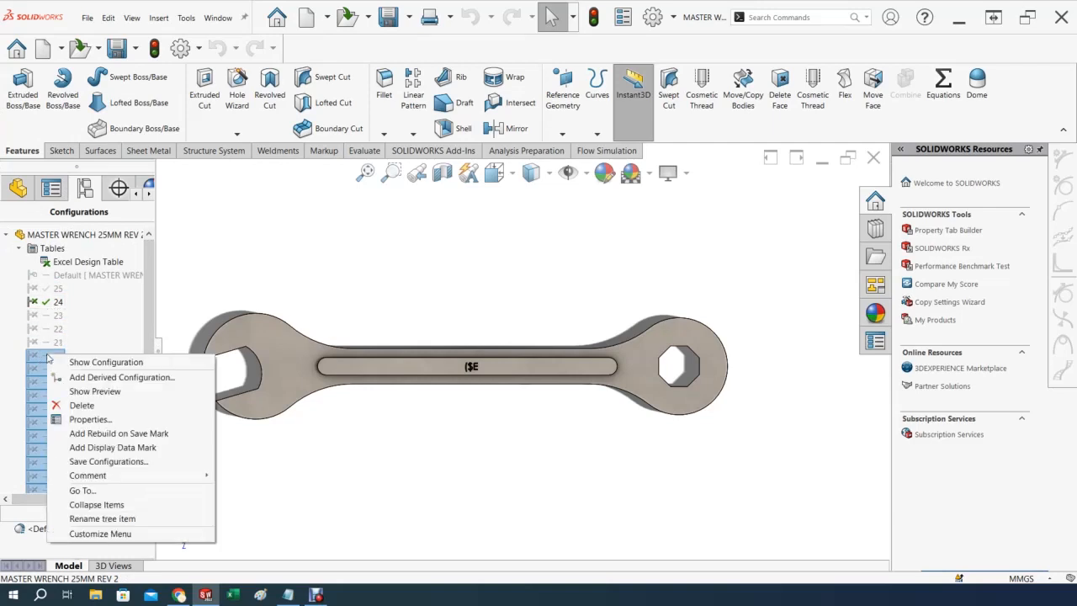
{"action": "left_click", "coordinate": [84, 405]}
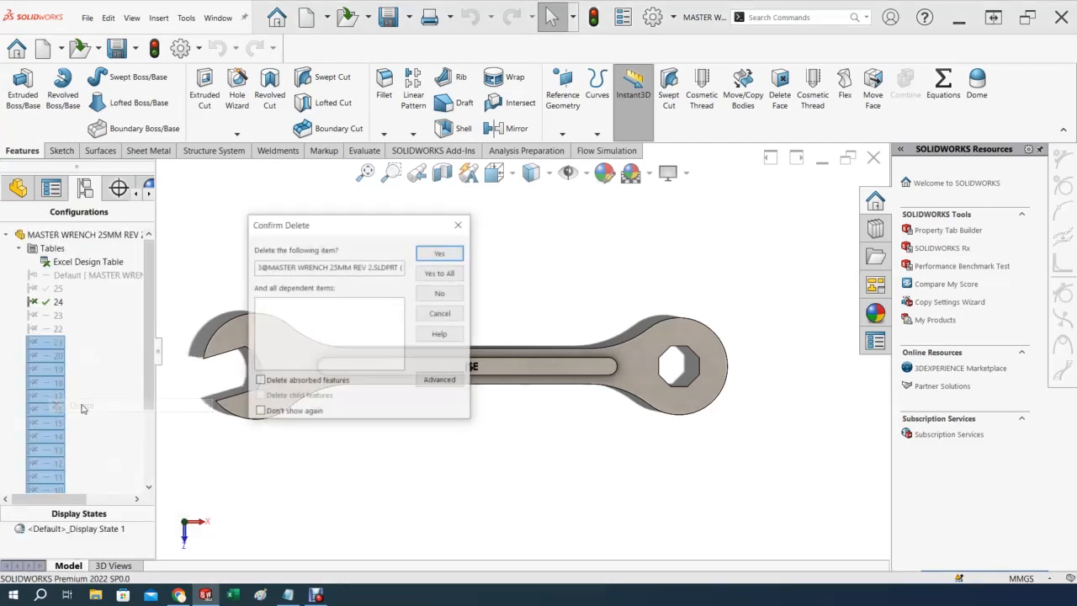
{"action": "left_click", "coordinate": [442, 272]}
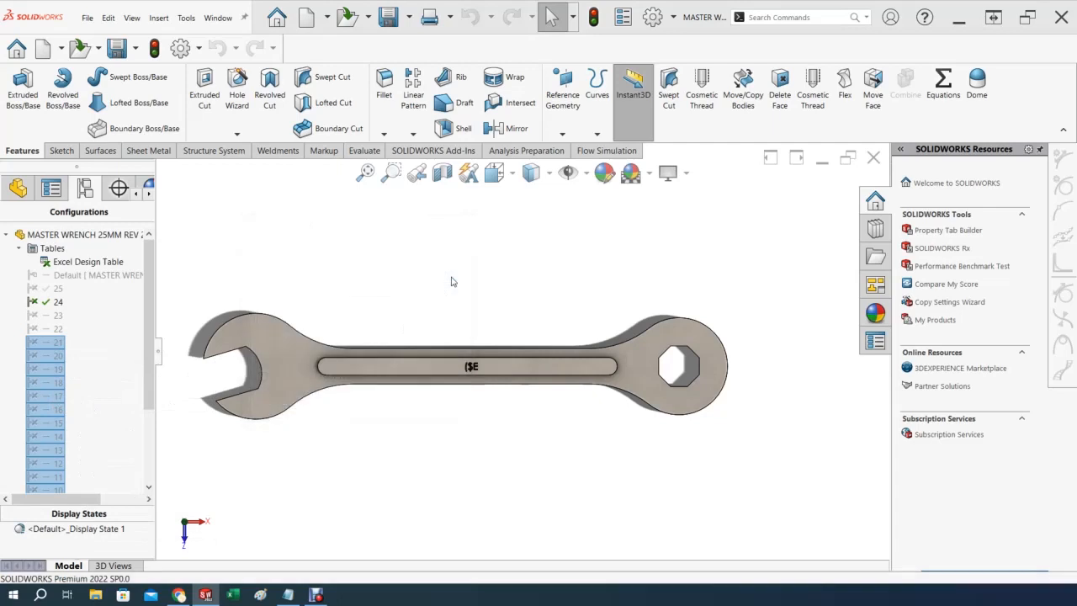
Activate the Default configuration and delete the remaining configurations 25, 24, 23 and 22
{"action": "left_click", "coordinate": [40, 276]}
{"action": "double_click", "coordinate": [40, 276]}
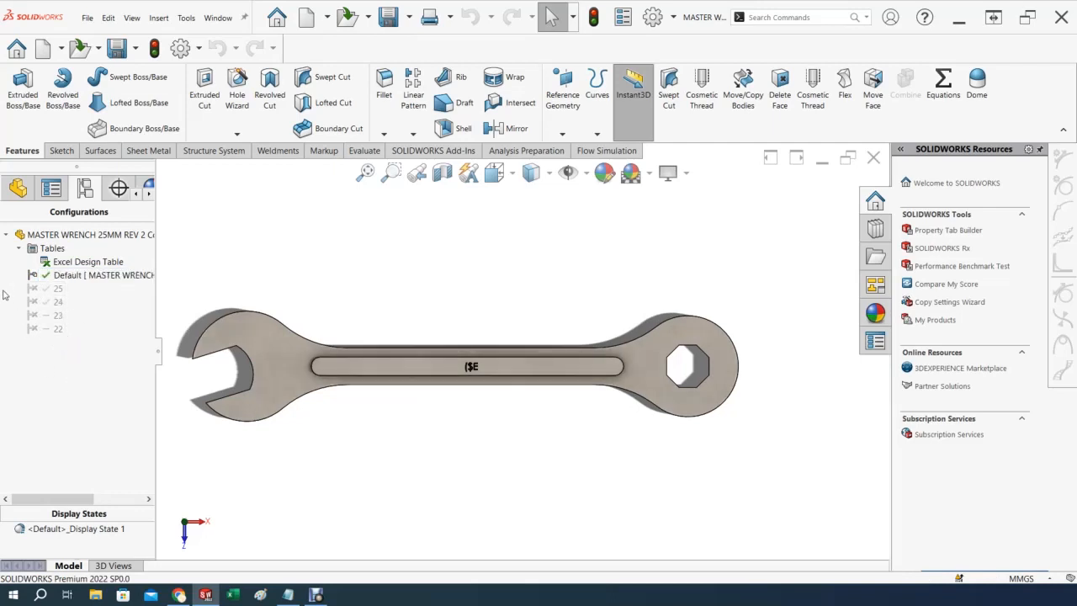
{"action": "left_click_drag", "start_coordinate": [77, 381], "coordinate": [48, 291]}
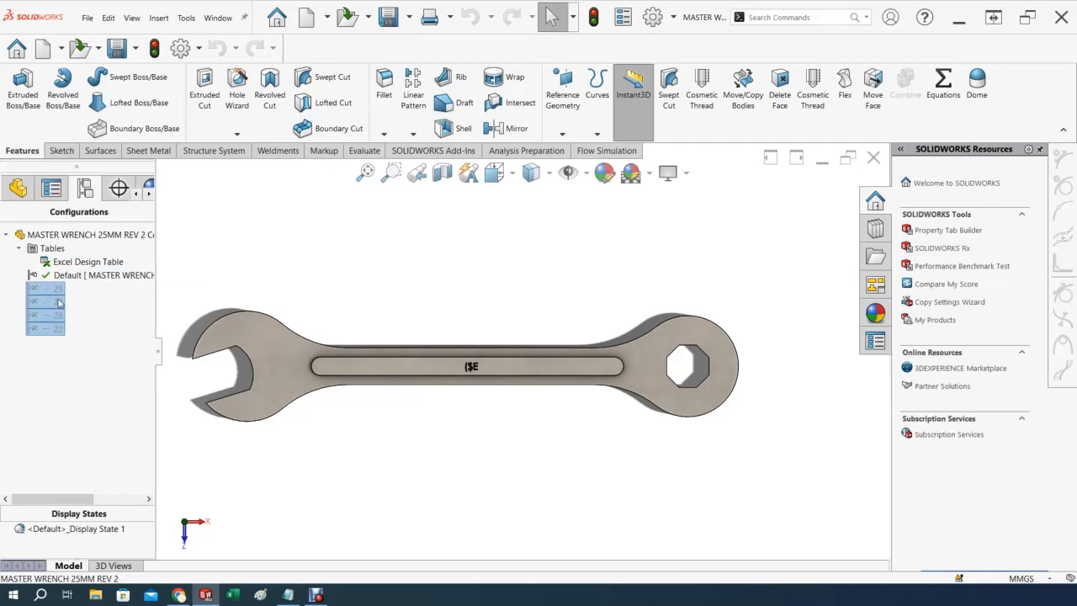
{"action": "right_click", "coordinate": [49, 288]}
{"action": "left_click", "coordinate": [81, 338]}
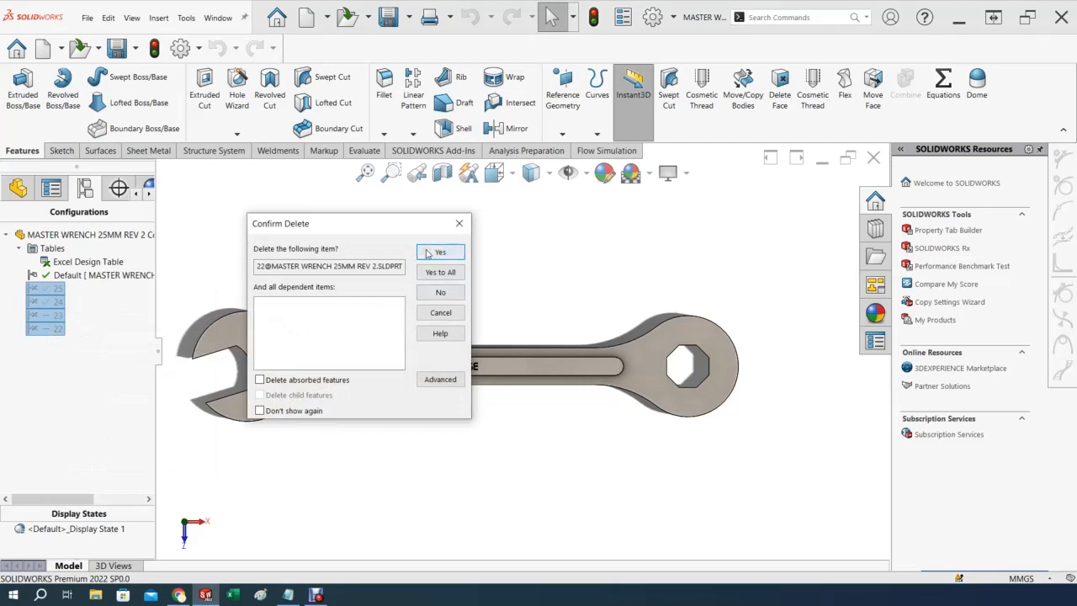
{"action": "left_click", "coordinate": [430, 251]}
{"action": "left_click", "coordinate": [433, 274]}
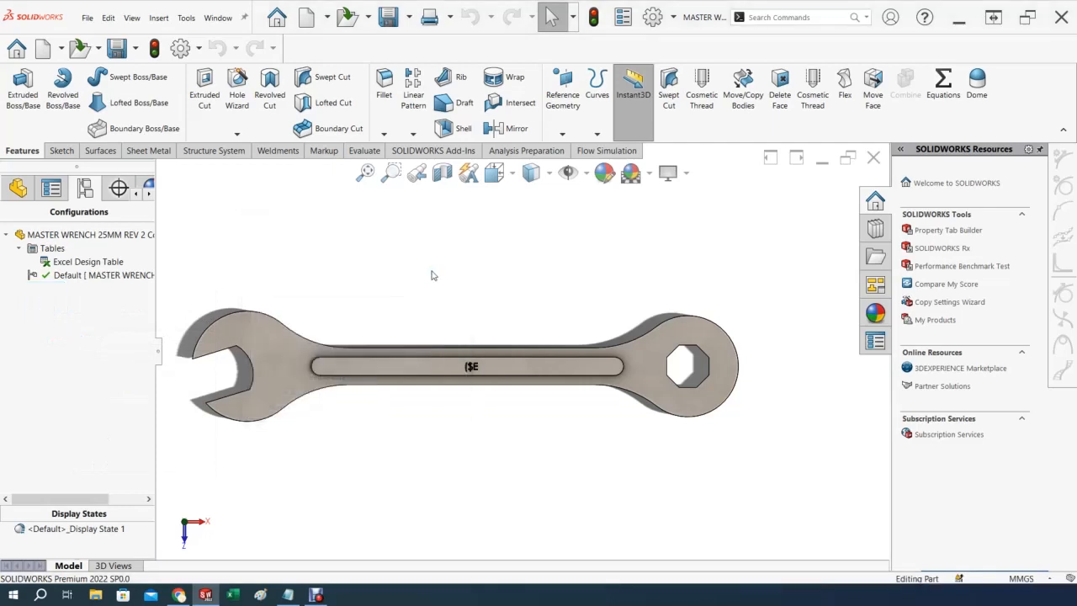
Delete the Excel Design Table from the part's configurations
{"action": "right_click", "coordinate": [84, 266]}
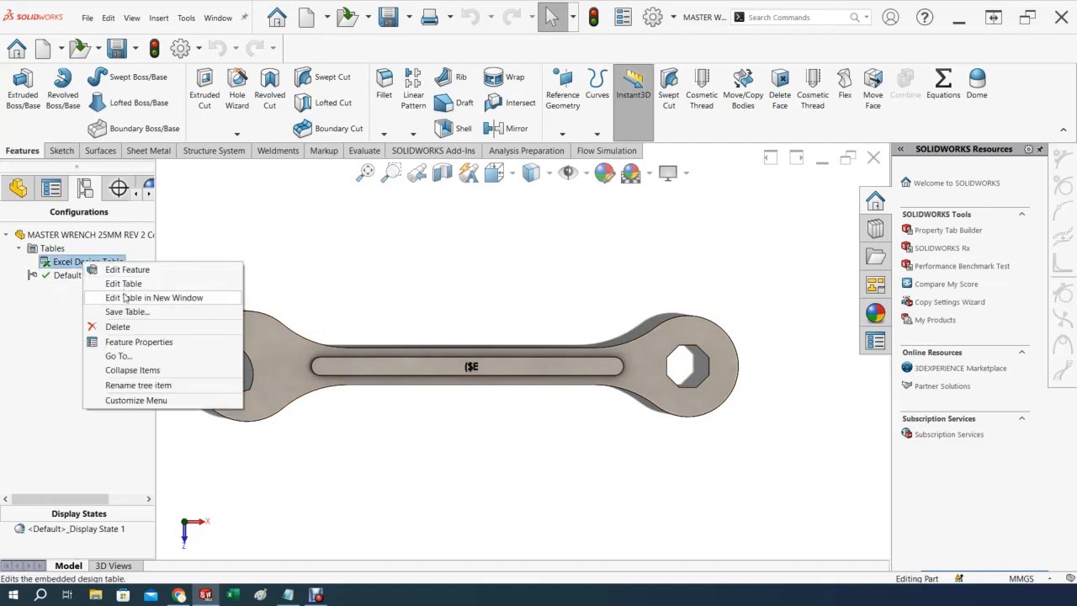
{"action": "left_click", "coordinate": [125, 326]}
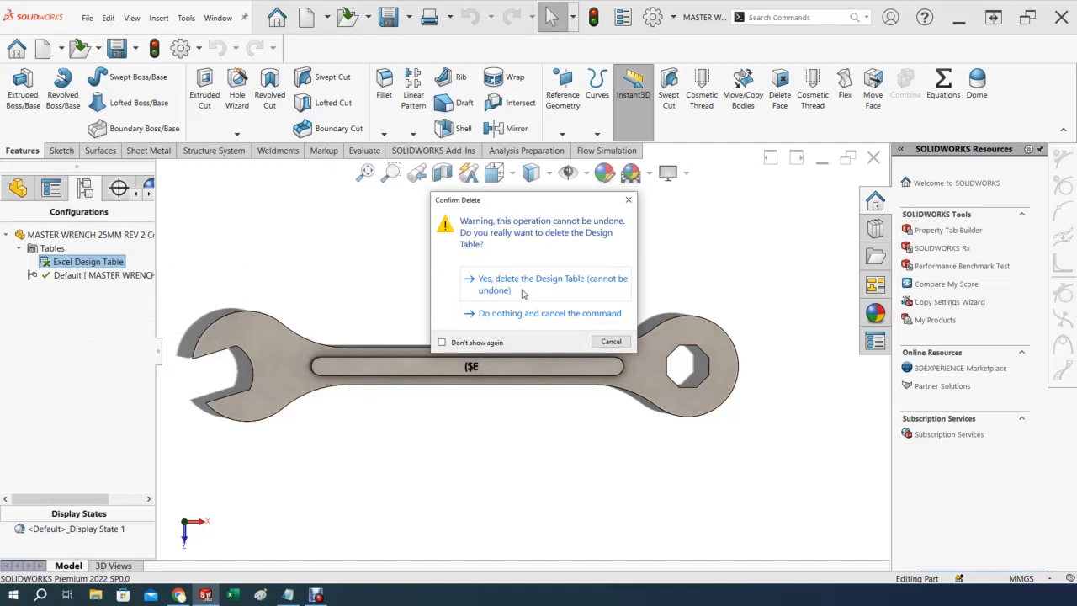
{"action": "left_click", "coordinate": [520, 286]}
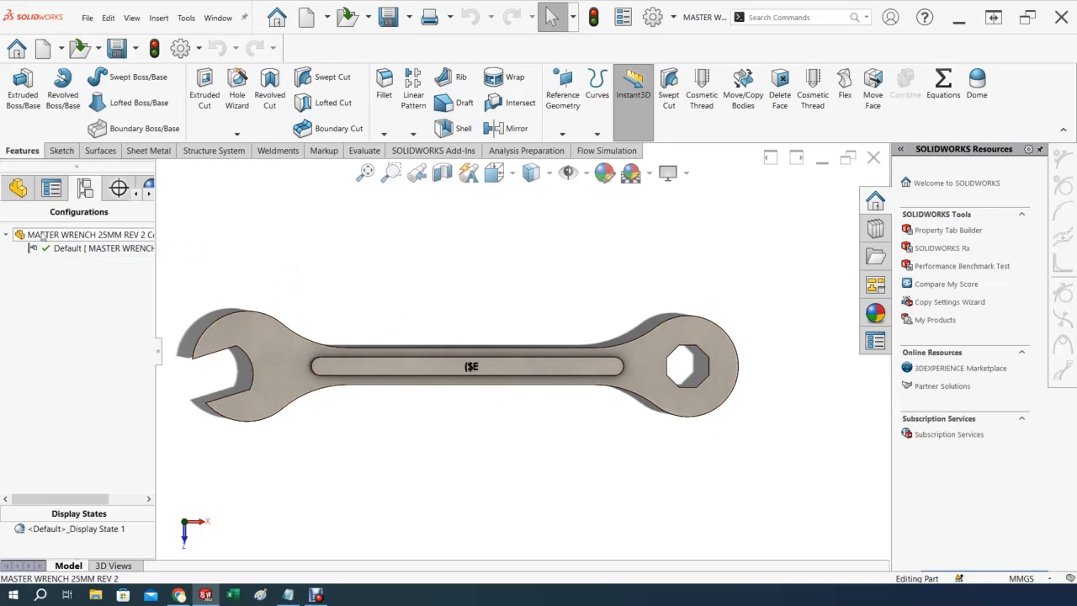
Examine the extrusion dimension of Boss-Extrude1 and the named dimensions of its Sketch1 in the feature tree
{"action": "left_click", "coordinate": [24, 189]}
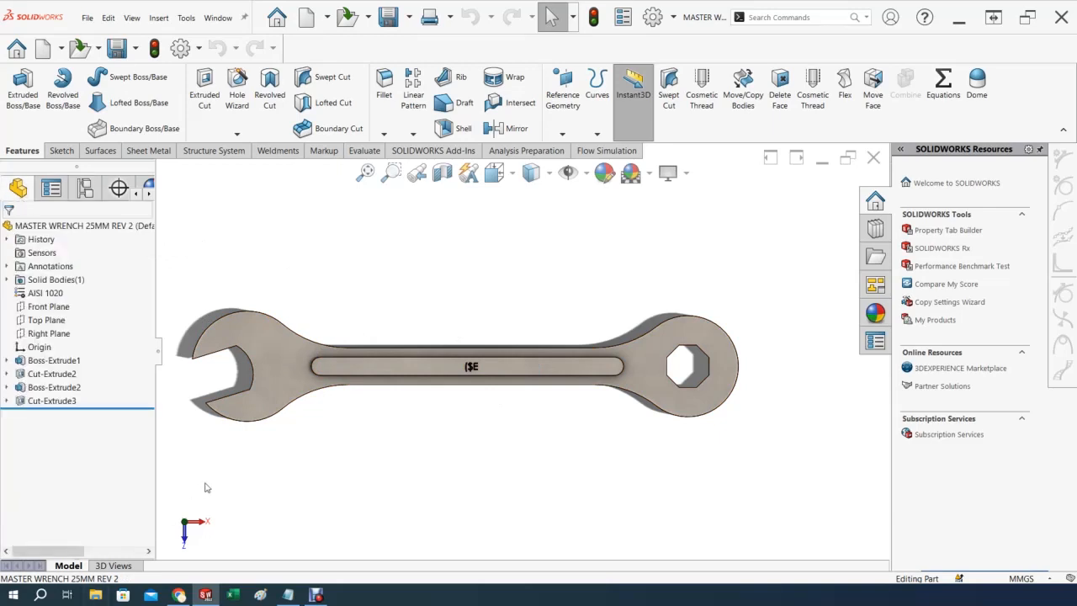
{"action": "key", "text": "z"}
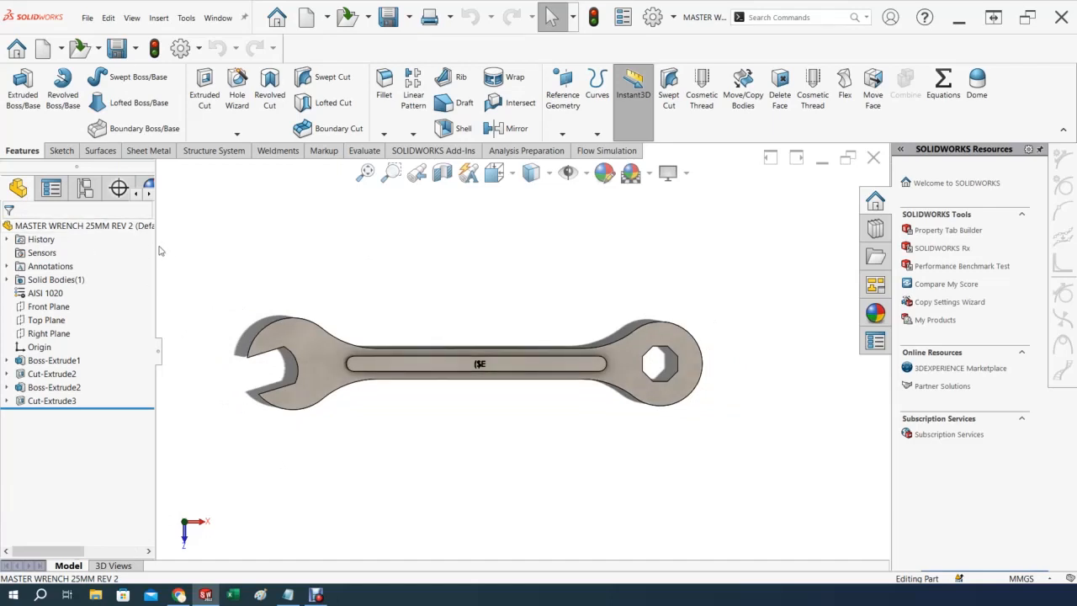
{"action": "mouse_move", "coordinate": [156, 257]}
{"action": "left_mouse_down"}
{"action": "mouse_move", "coordinate": [253, 255]}
{"action": "mouse_move", "coordinate": [163, 252]}
{"action": "left_mouse_up"}
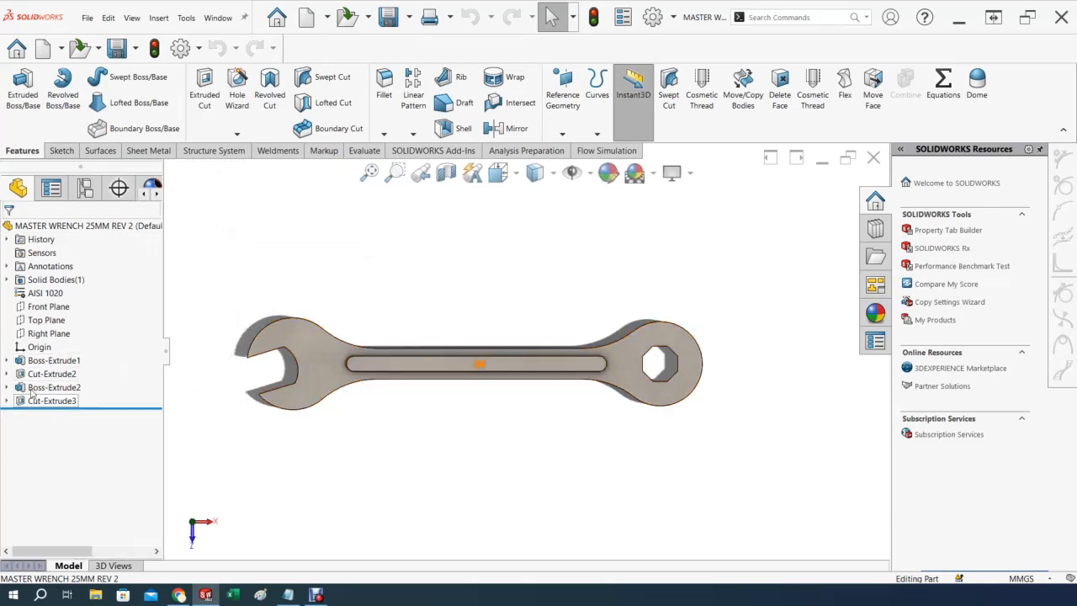
{"action": "left_click", "coordinate": [44, 362]}
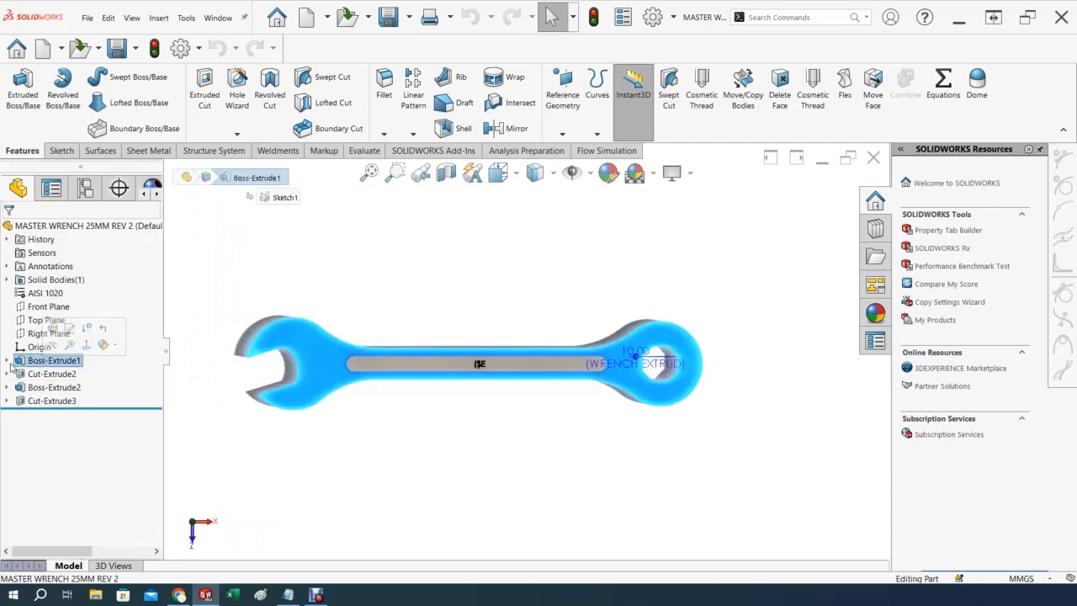
{"action": "left_click", "coordinate": [7, 360]}
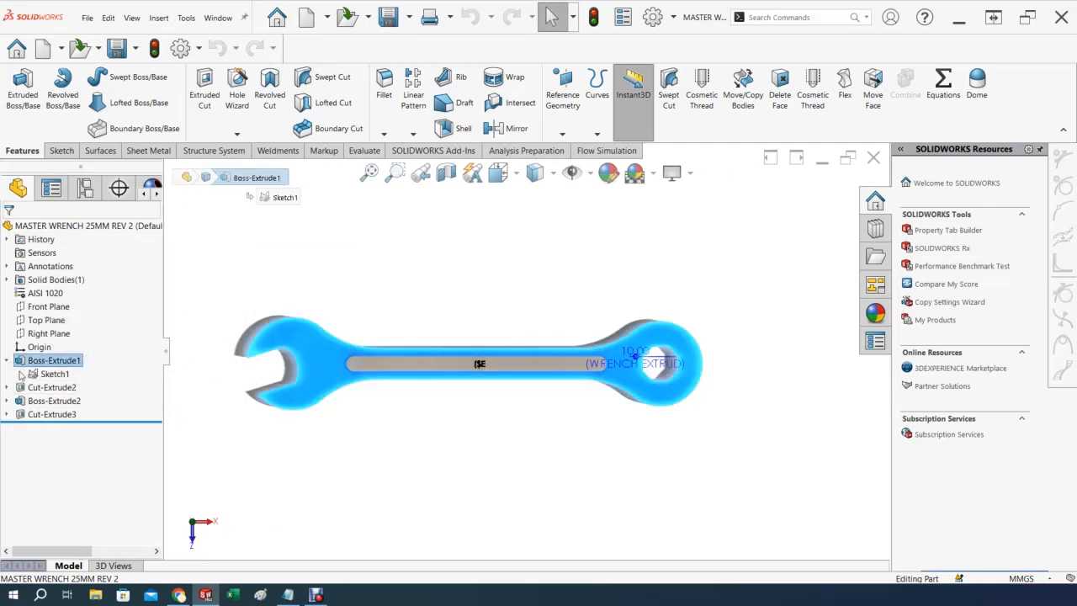
{"action": "left_click", "coordinate": [44, 373]}
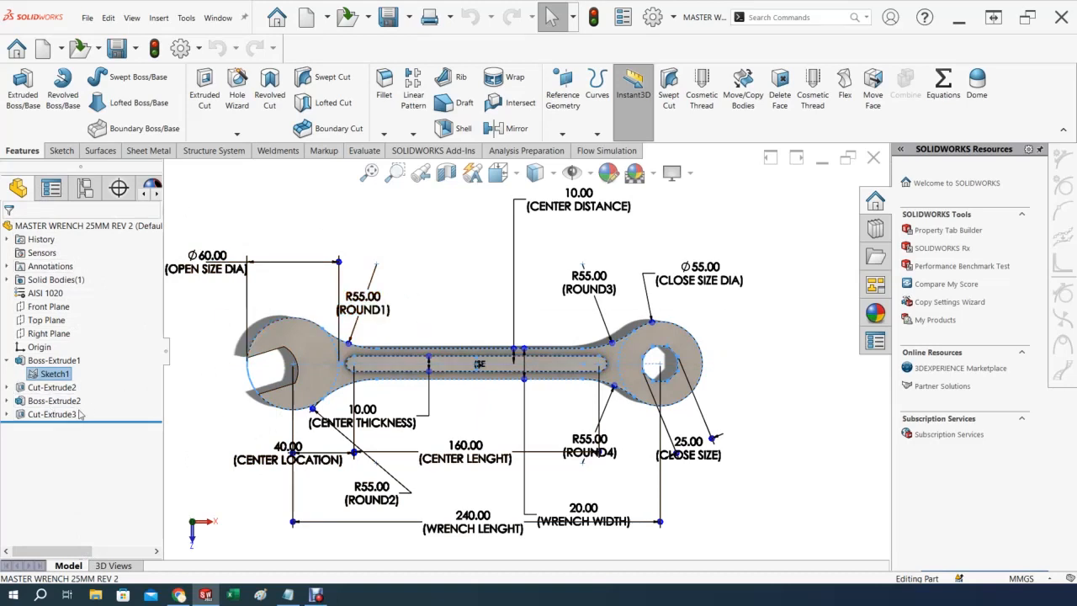
{"action": "left_click", "coordinate": [212, 416]}
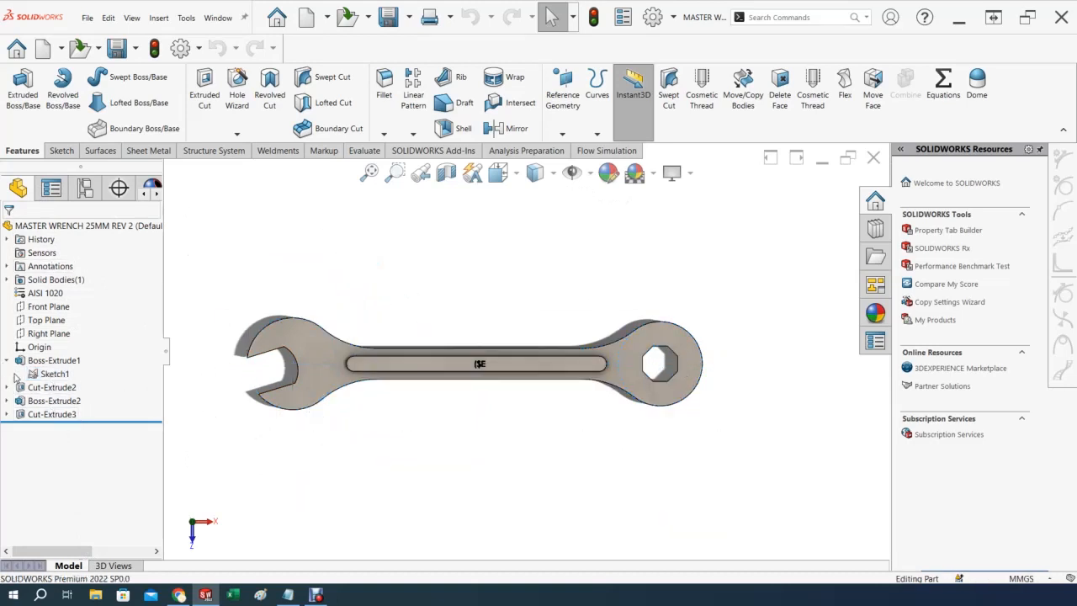
Rename the Default configuration's property from WRENCH SIZE REV 2 to WRENCH SIZE REV 3
{"action": "left_click", "coordinate": [7, 361]}
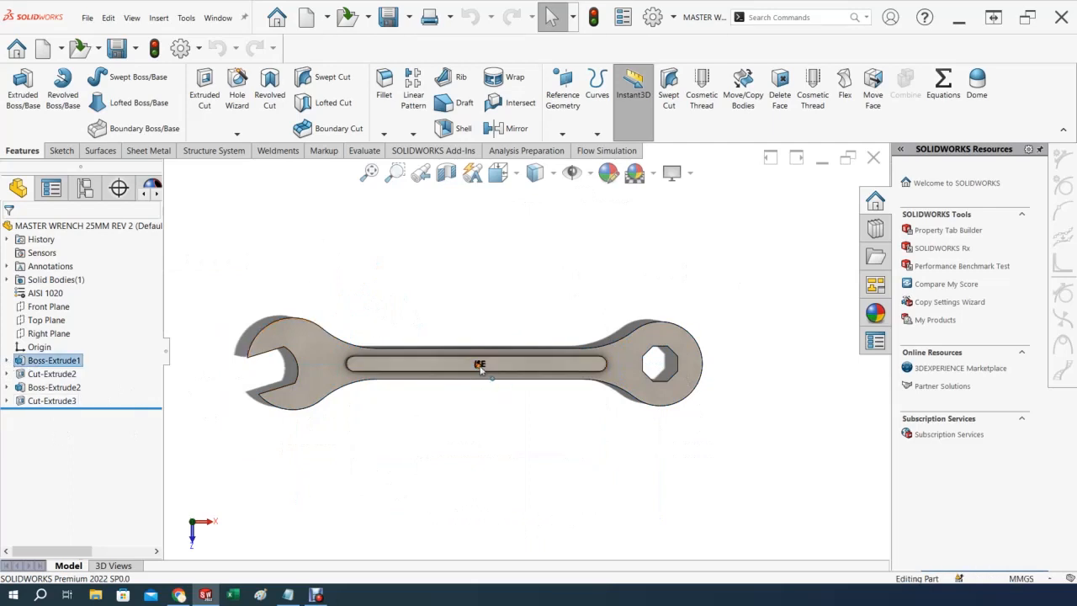
{"action": "left_click", "coordinate": [621, 19]}
{"action": "left_click_drag", "start_coordinate": [193, 60], "coordinate": [730, 47]}
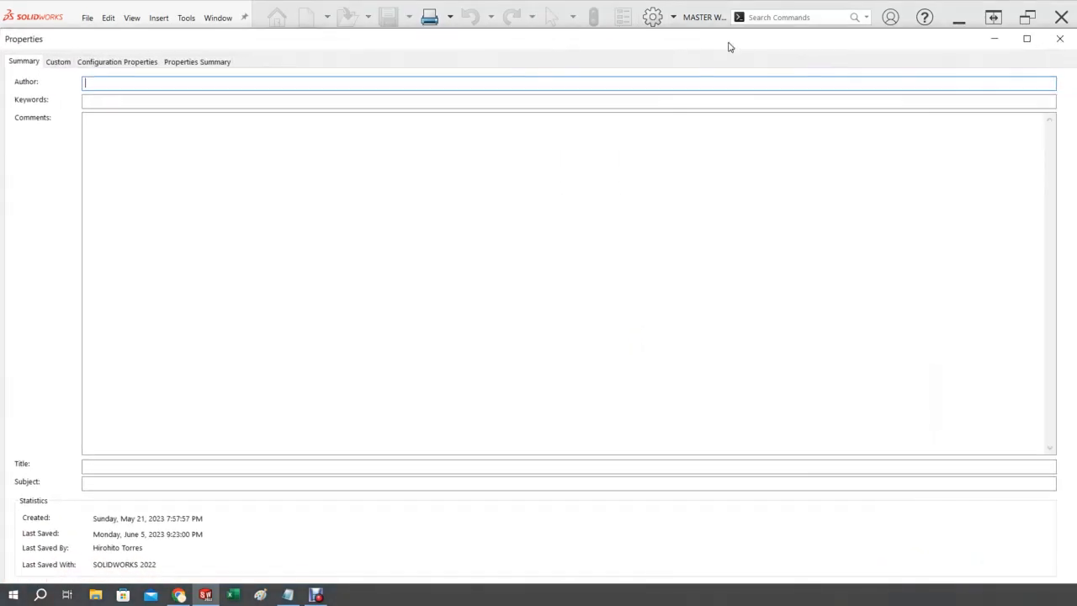
{"action": "left_click", "coordinate": [114, 63]}
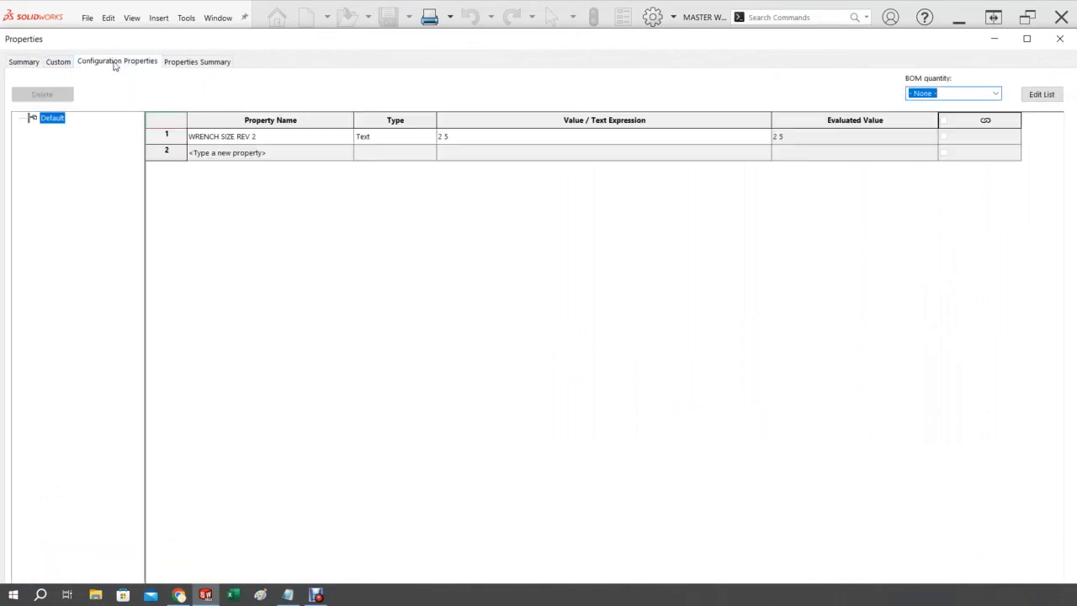
{"action": "left_click", "coordinate": [266, 138]}
{"action": "left_click", "coordinate": [348, 138]}
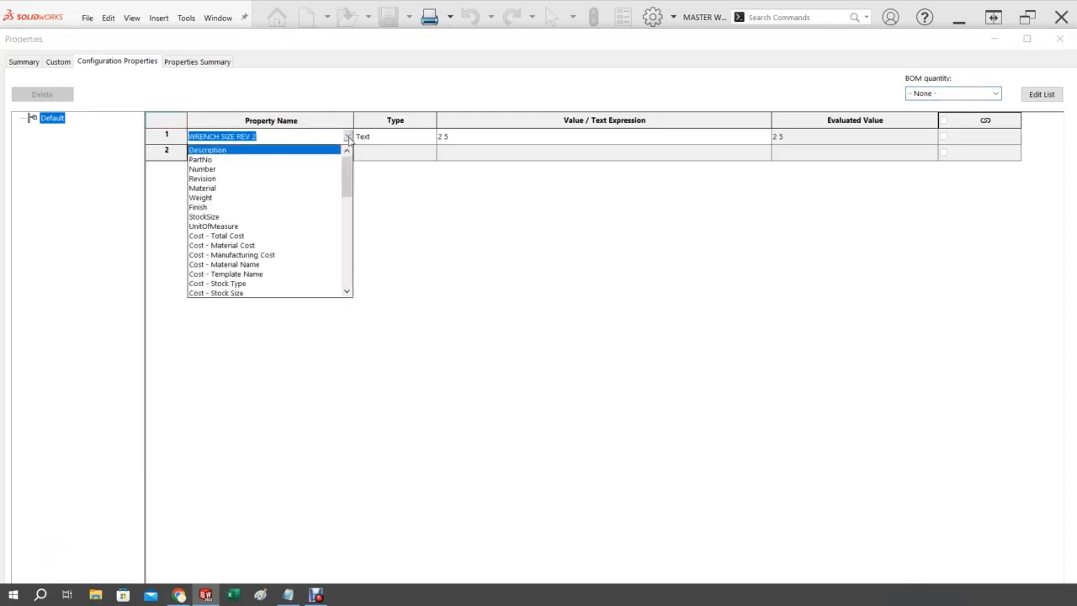
{"action": "left_click", "coordinate": [295, 134]}
{"action": "left_click", "coordinate": [282, 134]}
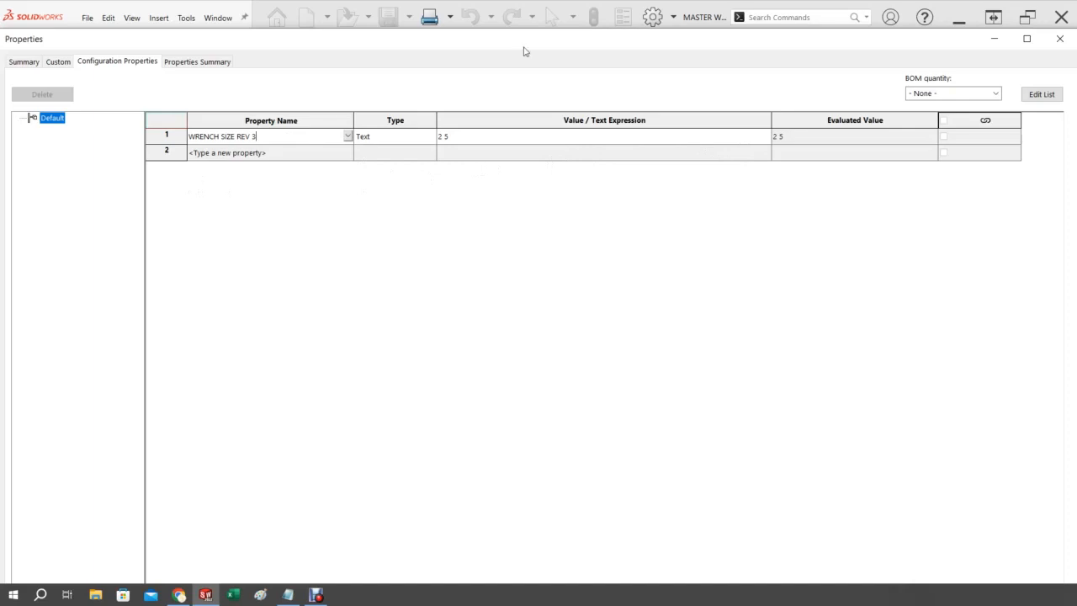
{"action": "left_click_drag", "start_coordinate": [565, 57], "coordinate": [555, 3]}
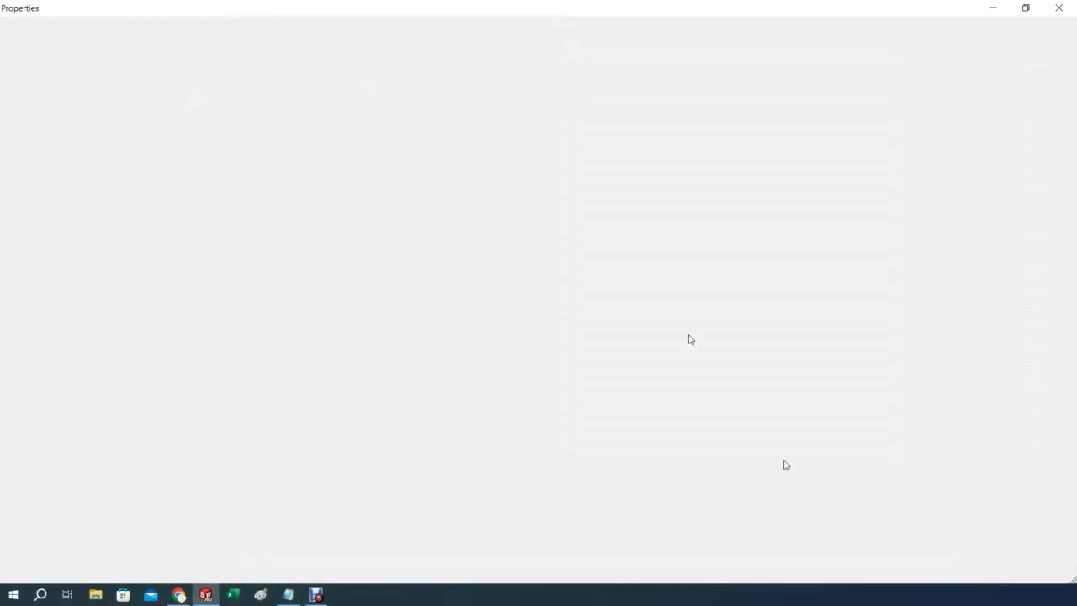
{"action": "left_click", "coordinate": [917, 573]}
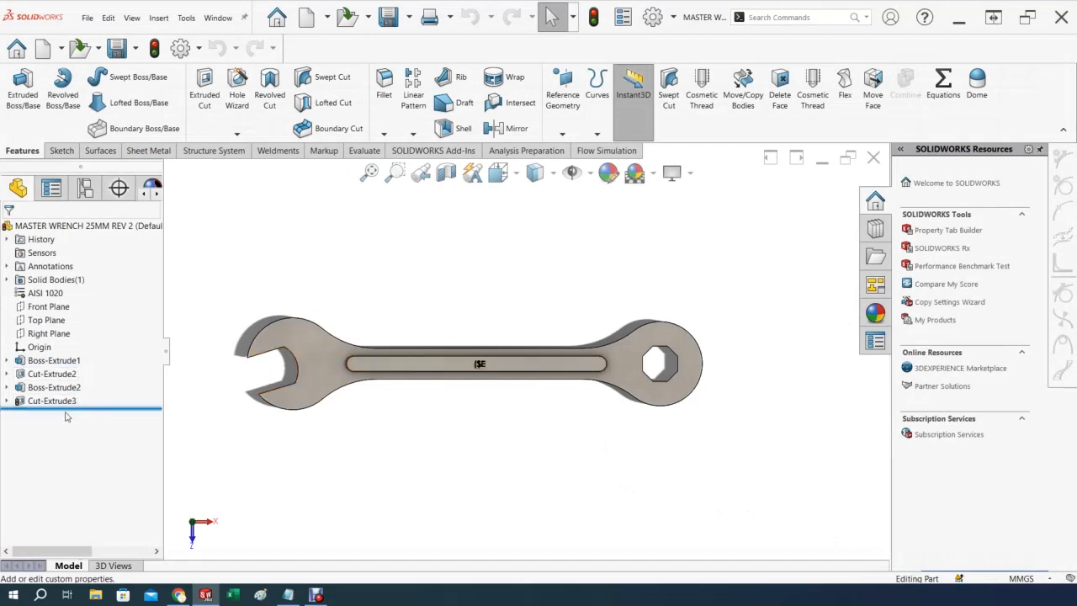
Rebuild the part to update the engraved size text of Cut-Extrude3
{"action": "left_click", "coordinate": [35, 402]}
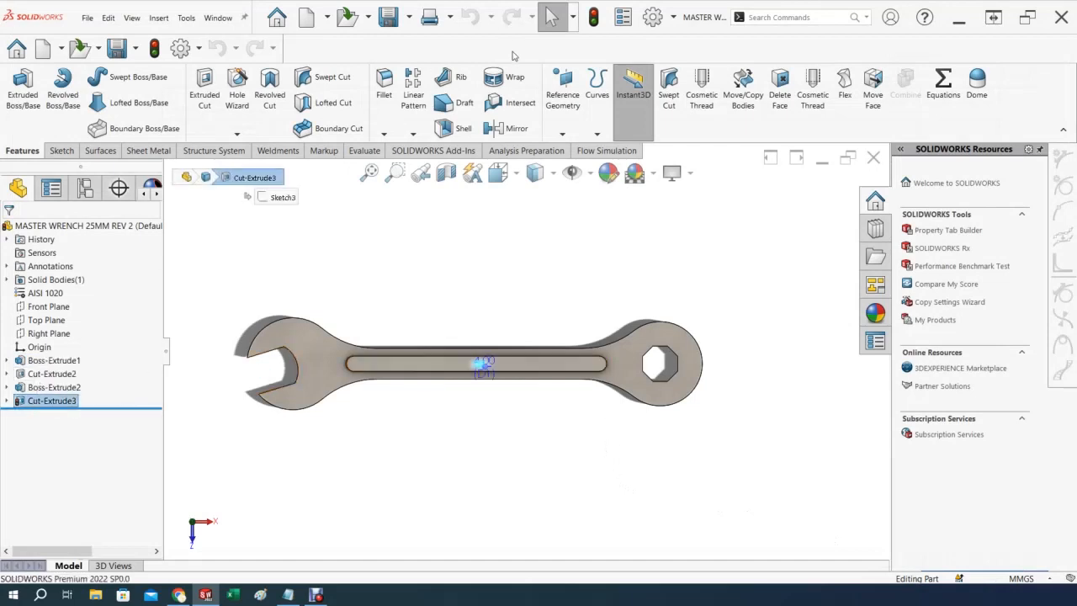
{"action": "key", "text": "Escape"}
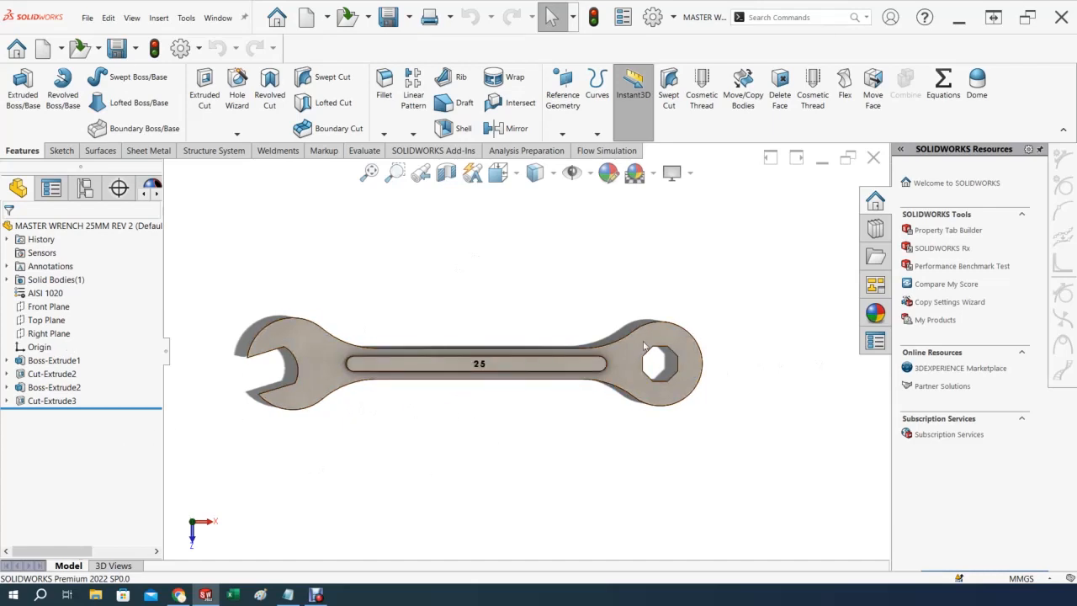
{"action": "mouse_move", "coordinate": [449, 385]}
{"action": "middle_mouse_down"}
{"action": "mouse_move", "coordinate": [446, 399]}
{"action": "mouse_move", "coordinate": [440, 378]}
{"action": "mouse_move", "coordinate": [452, 388]}
{"action": "mouse_move", "coordinate": [437, 383]}
{"action": "middle_mouse_up"}
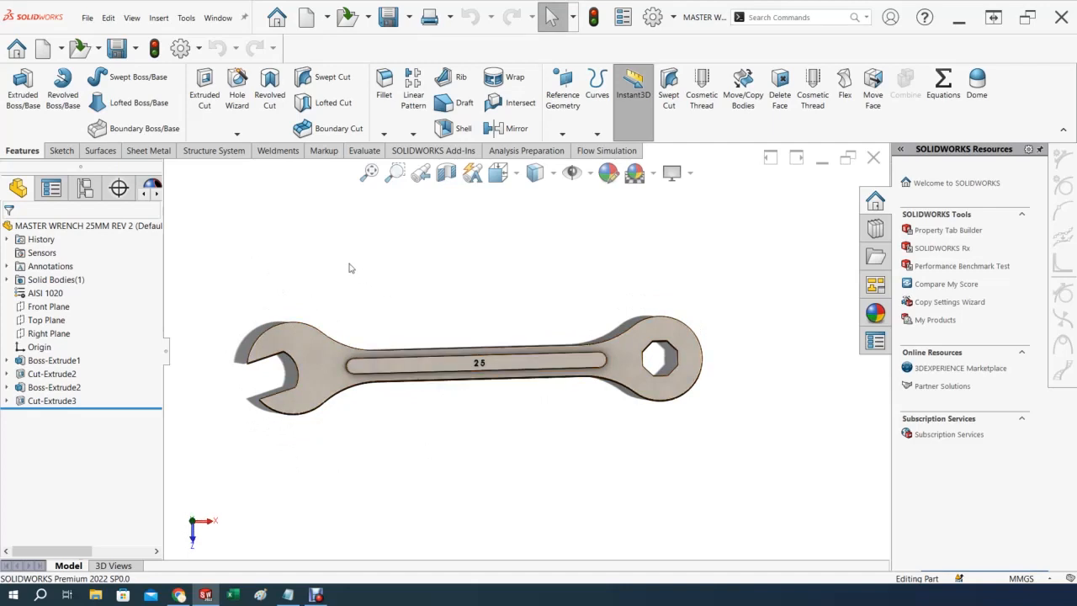
Insert an auto-created Excel Design Table into the wrench part
{"action": "left_click", "coordinate": [84, 187]}
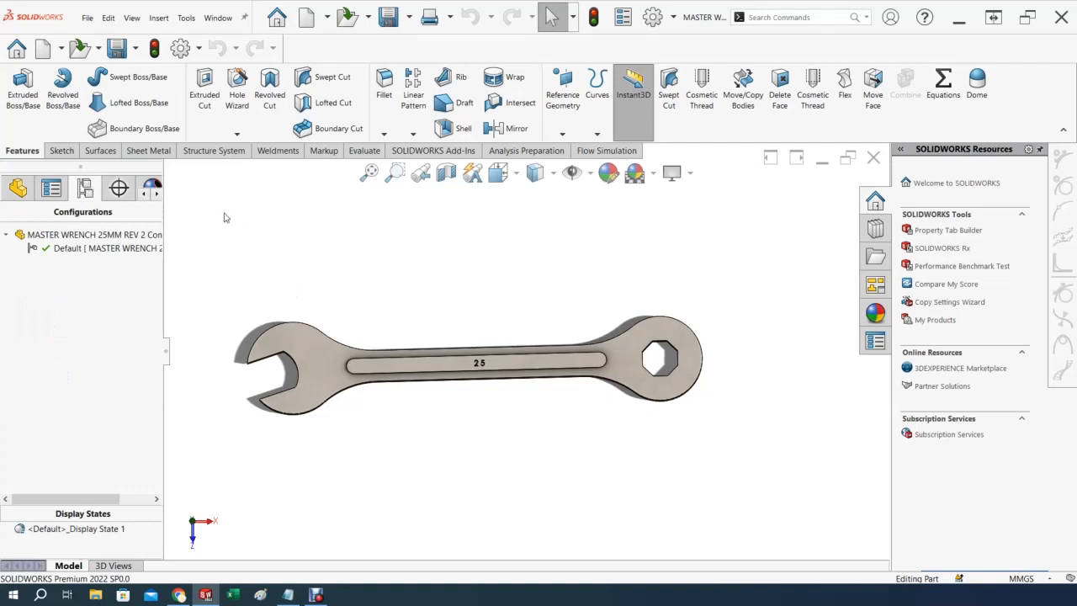
{"action": "left_click", "coordinate": [161, 20]}
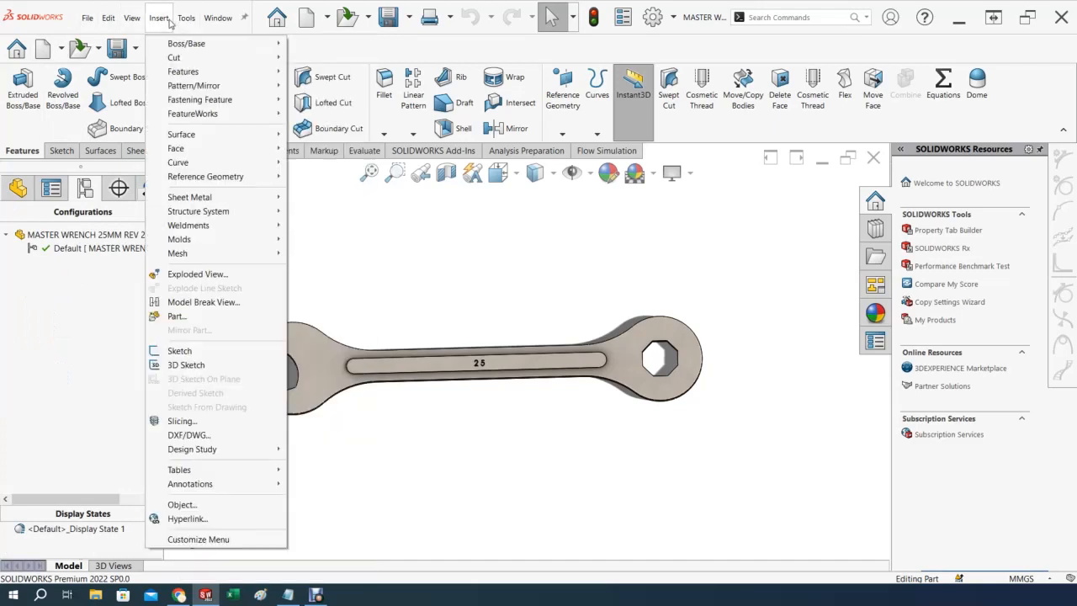
{"action": "mouse_move", "coordinate": [180, 472]}
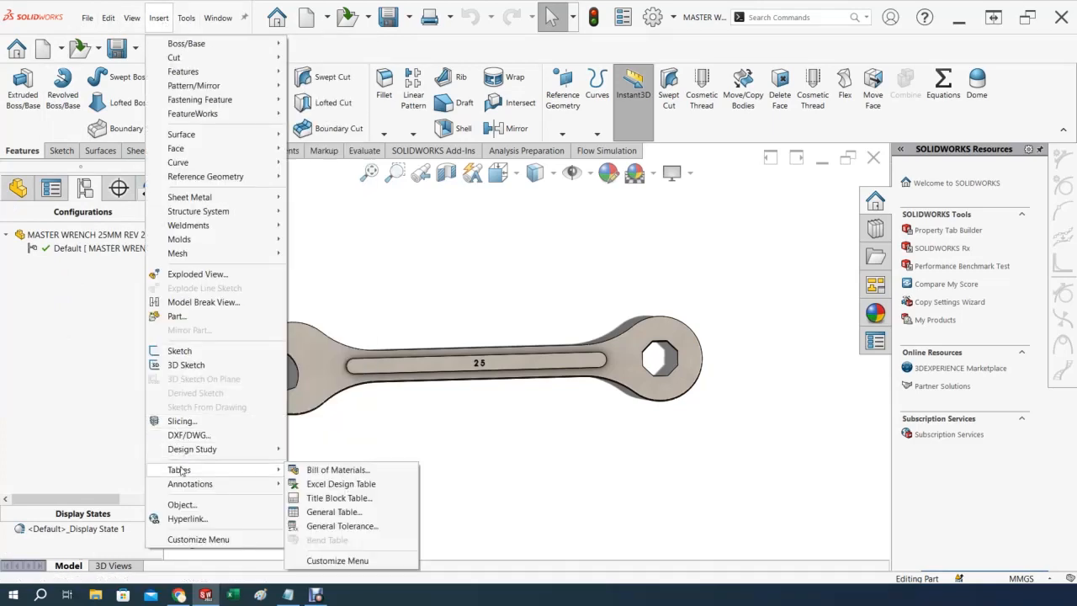
{"action": "left_click", "coordinate": [336, 483]}
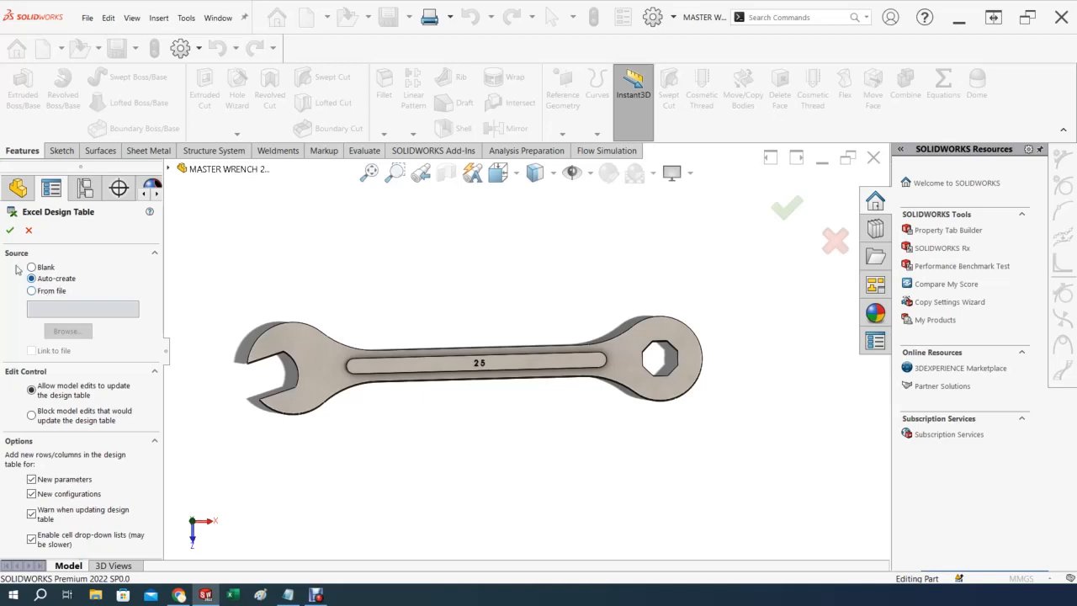
{"action": "left_click", "coordinate": [9, 231]}
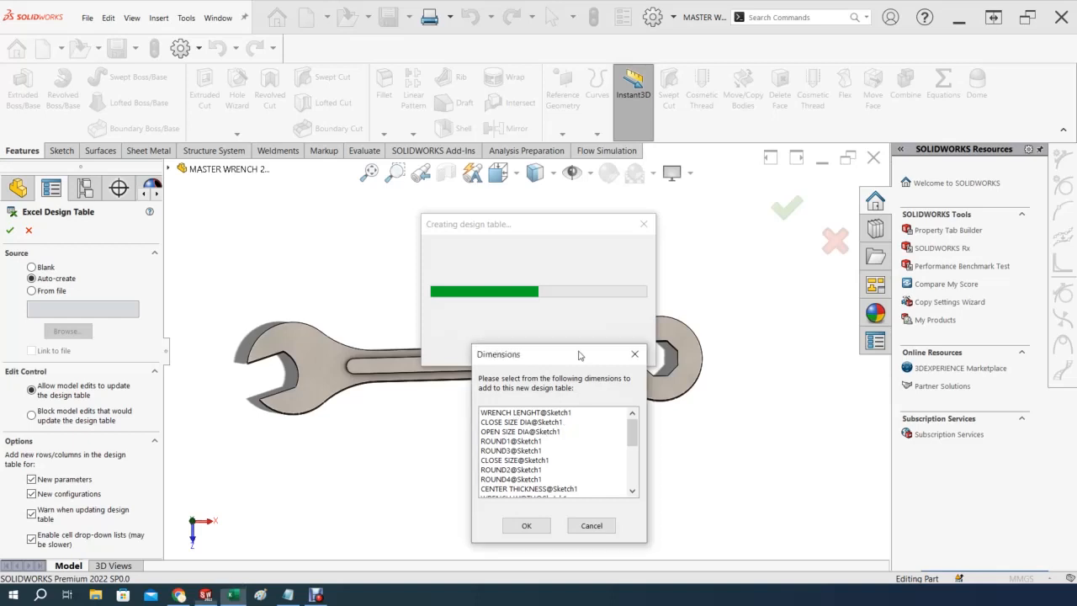
Add every listed dimension, from WRENCH LENGHT@Sketch1 through D1@Cut-Extrude3, to the new design table
{"action": "left_click_drag", "start_coordinate": [606, 326], "coordinate": [603, 379]}
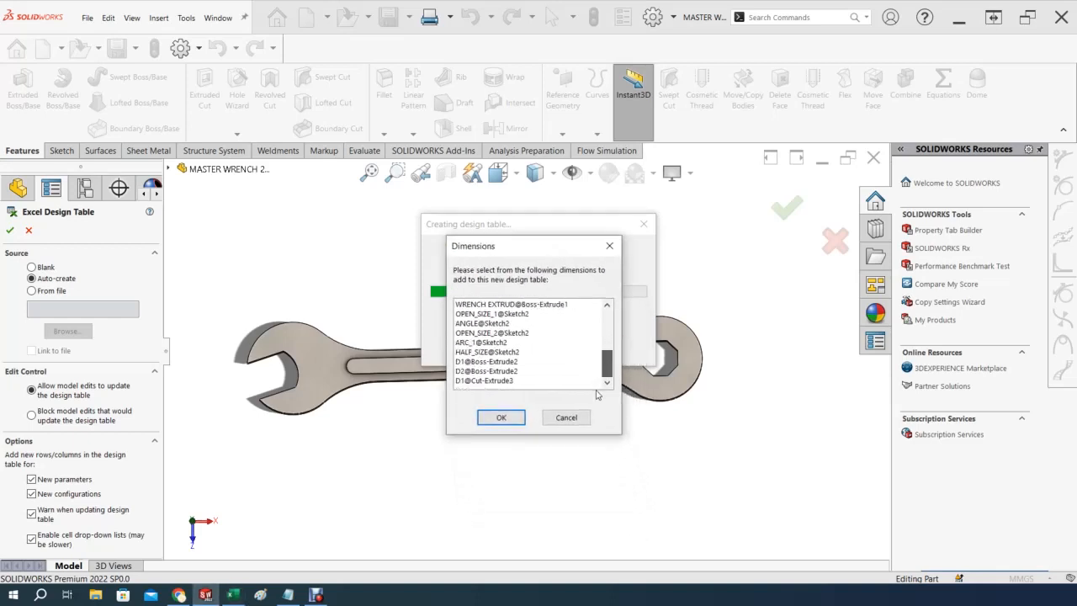
{"action": "left_click_drag", "start_coordinate": [598, 384], "coordinate": [605, 325]}
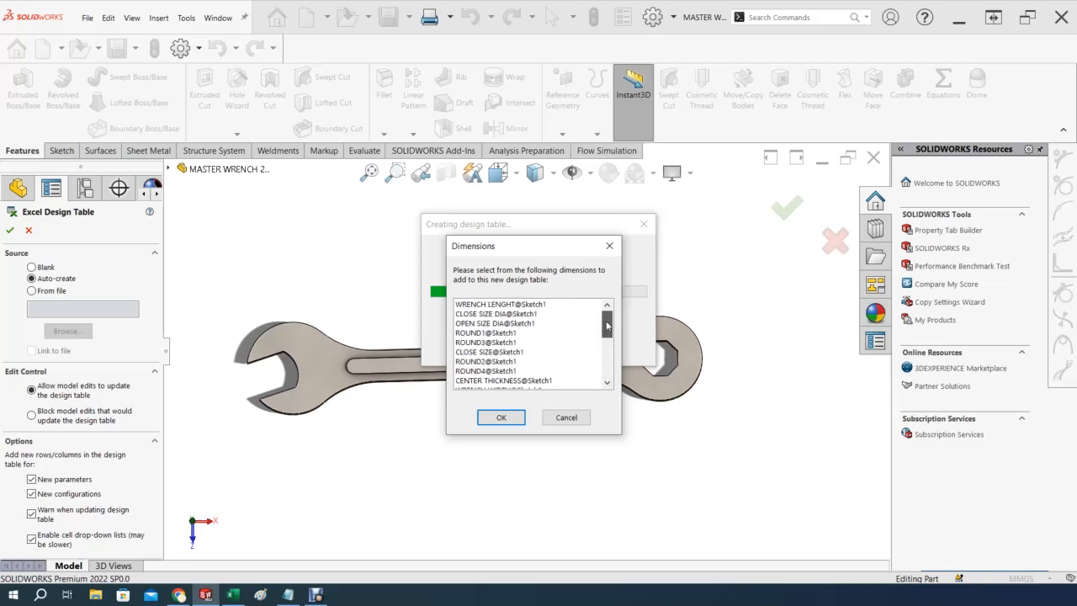
{"action": "left_click", "coordinate": [484, 304]}
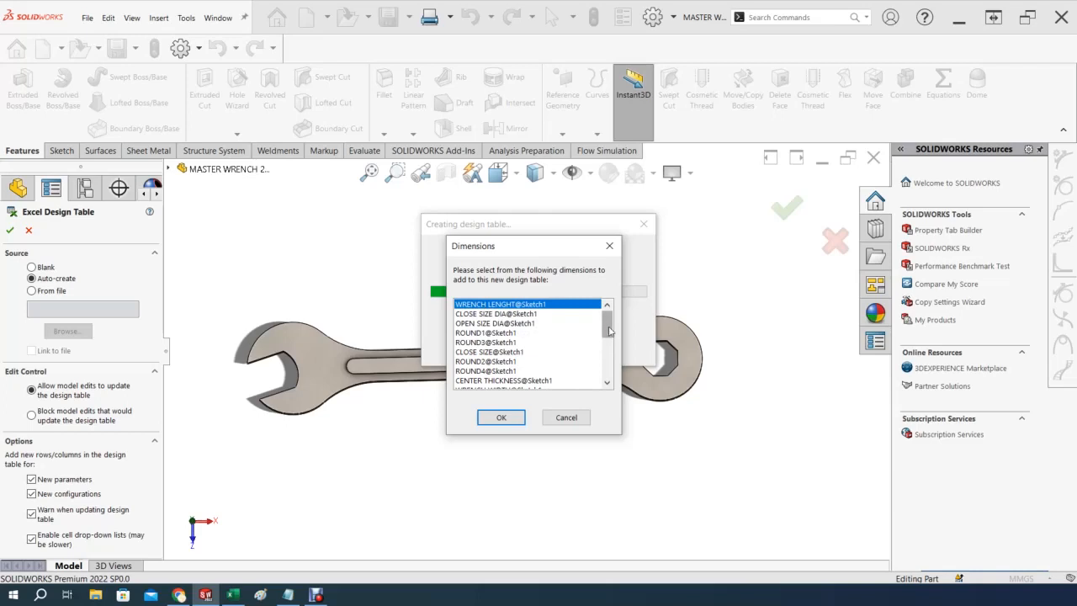
{"action": "left_click_drag", "start_coordinate": [606, 328], "coordinate": [607, 401]}
{"action": "left_click", "coordinate": [499, 381], "text": "shift"}
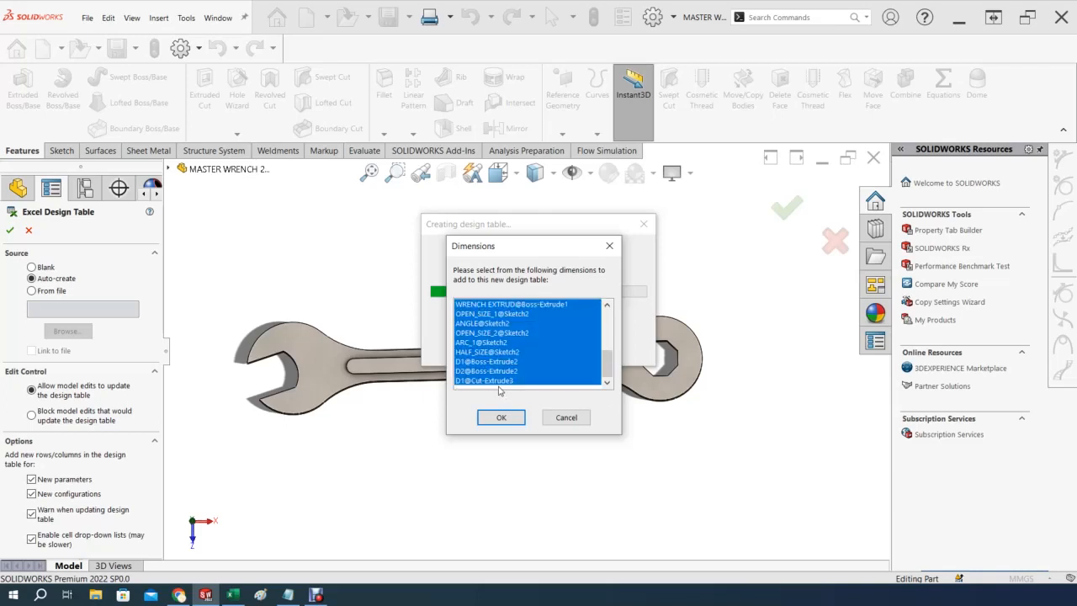
{"action": "left_click", "coordinate": [501, 418]}
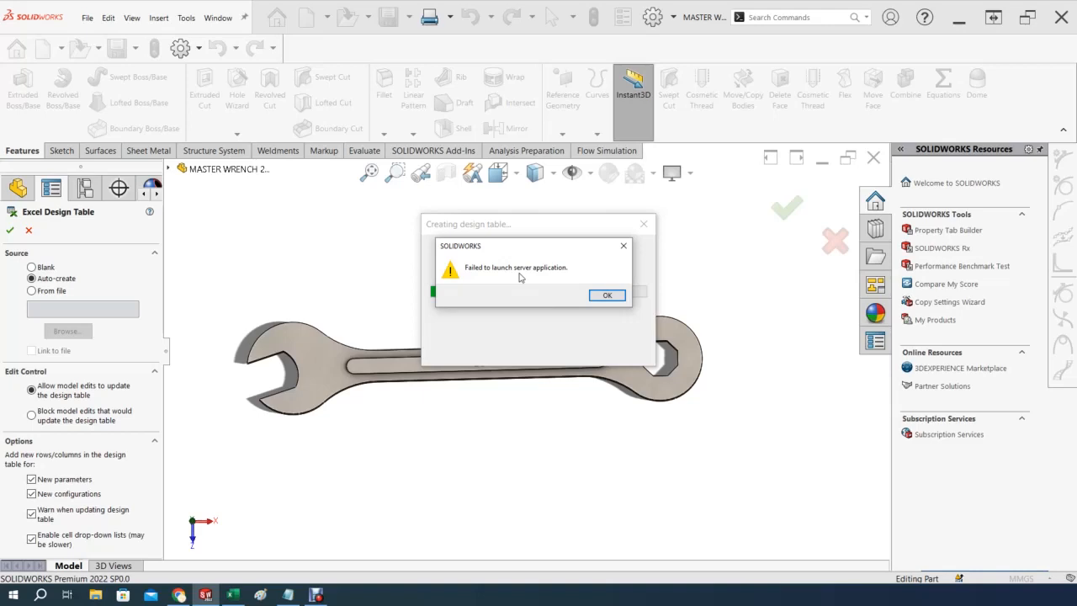
{"action": "left_click", "coordinate": [607, 295]}
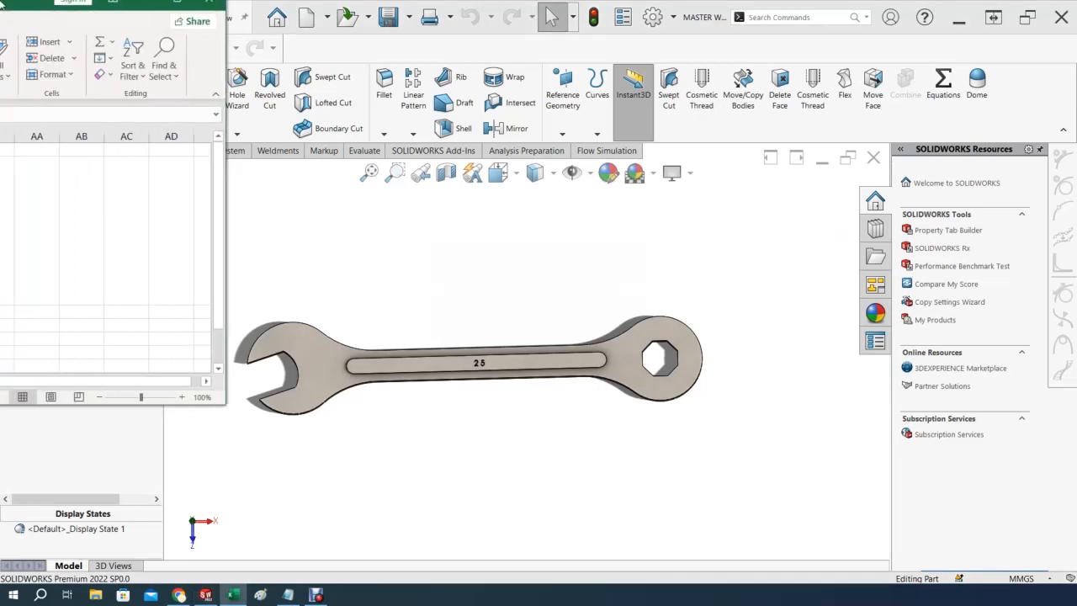
Maximize the design table worksheet in Excel and enlarge it to 150% zoom
{"action": "left_click_drag", "start_coordinate": [617, 69], "coordinate": [646, 81]}
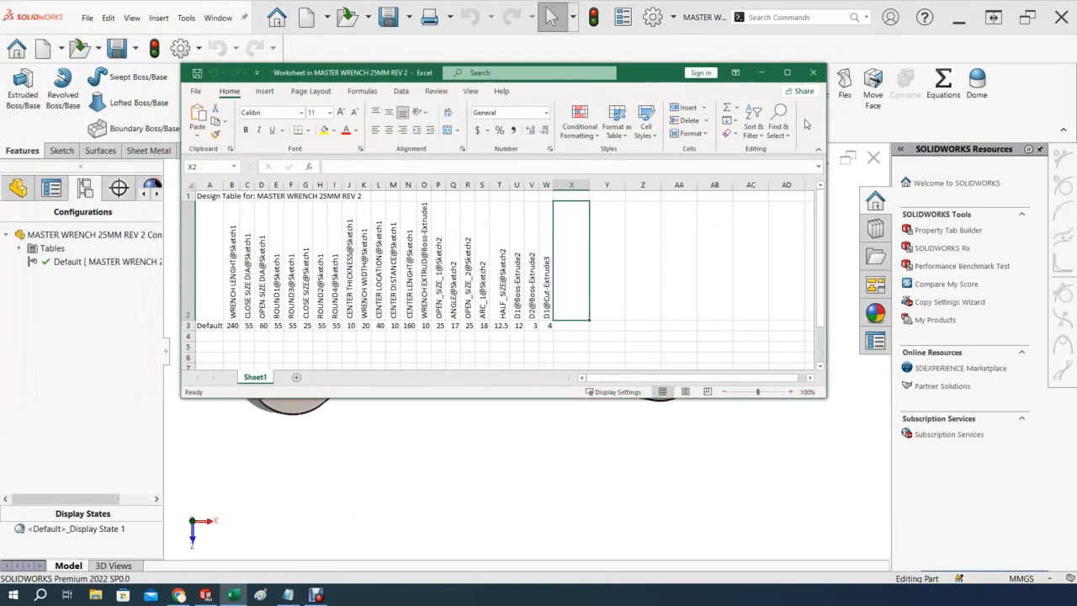
{"action": "left_click", "coordinate": [786, 73]}
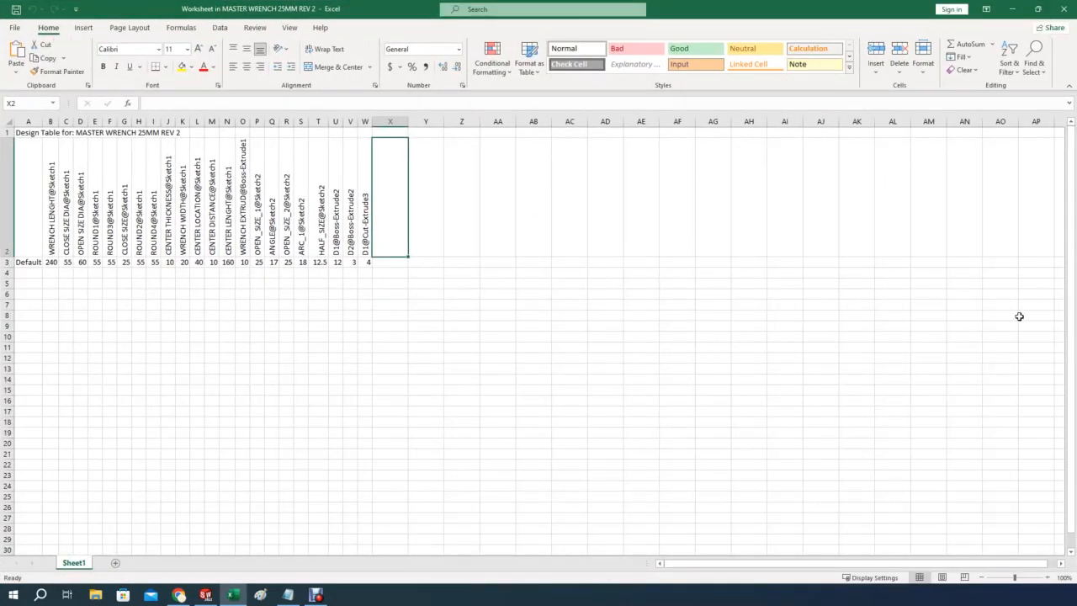
{"action": "left_click", "coordinate": [1047, 577]}
{"action": "left_click", "coordinate": [1047, 577]}
{"action": "left_click", "coordinate": [1047, 577]}
{"action": "left_click", "coordinate": [1047, 577]}
{"action": "left_click", "coordinate": [1047, 577]}
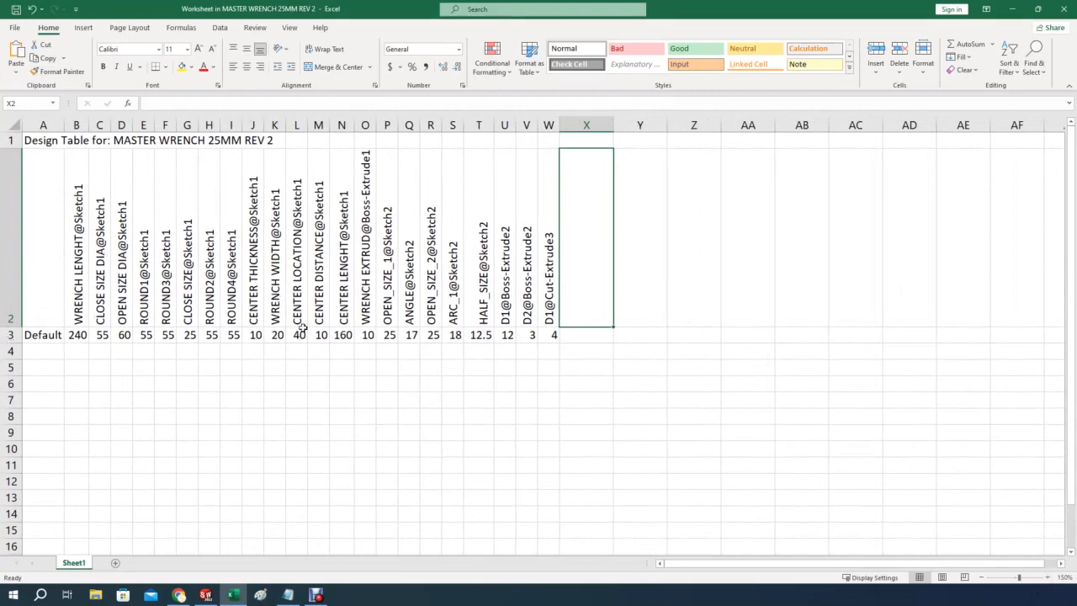
Rename the Default configuration in cell A3 of the design table to 25
{"action": "left_click", "coordinate": [42, 335]}
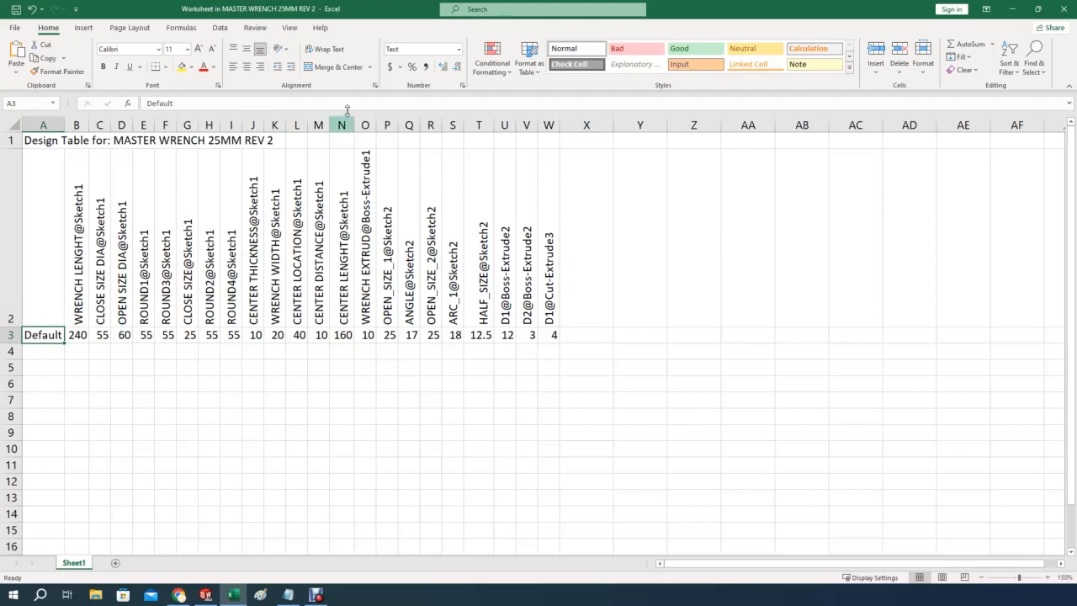
{"action": "left_click", "coordinate": [32, 381]}
{"action": "left_click", "coordinate": [35, 336]}
{"action": "double_click", "coordinate": [176, 102]}
{"action": "type", "text": "25"}
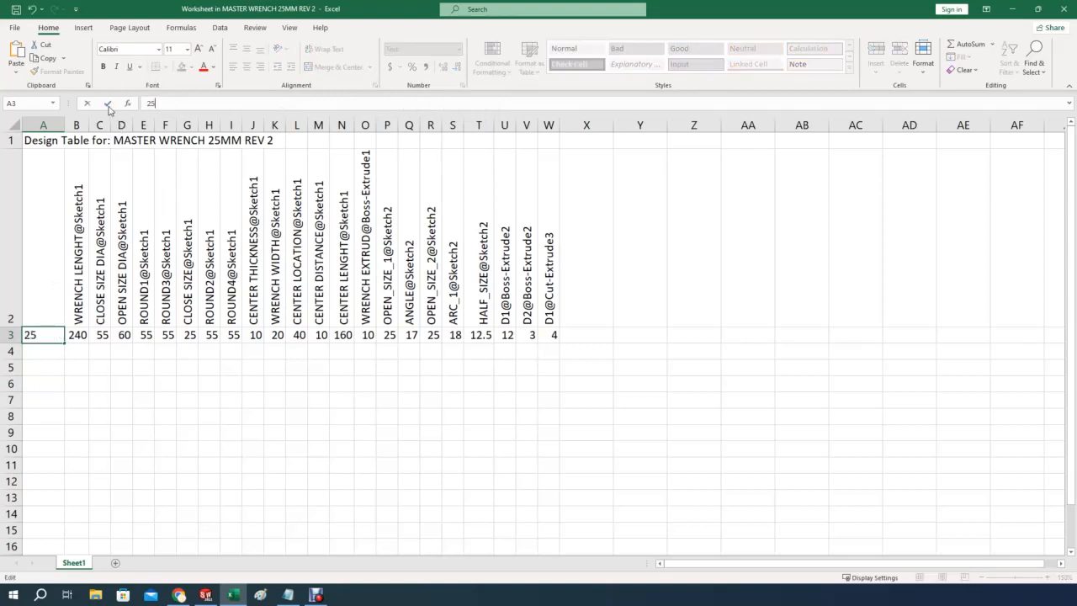
{"action": "left_click", "coordinate": [108, 104]}
{"action": "left_click", "coordinate": [123, 418]}
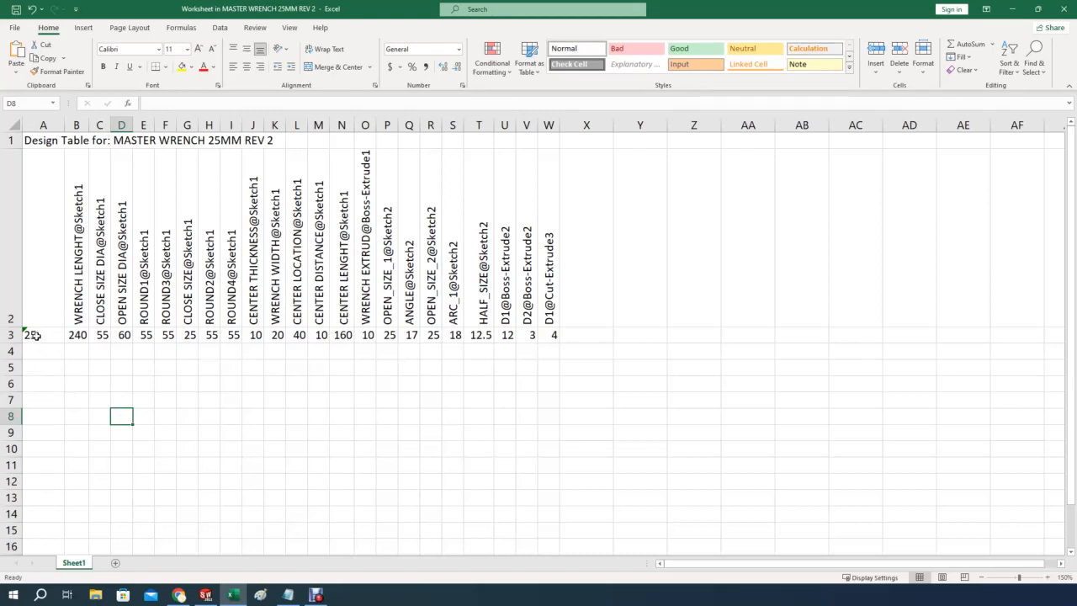
Apply the Number format to the configuration name cells A3 through A46
{"action": "left_click_drag", "start_coordinate": [36, 336], "coordinate": [48, 538]}
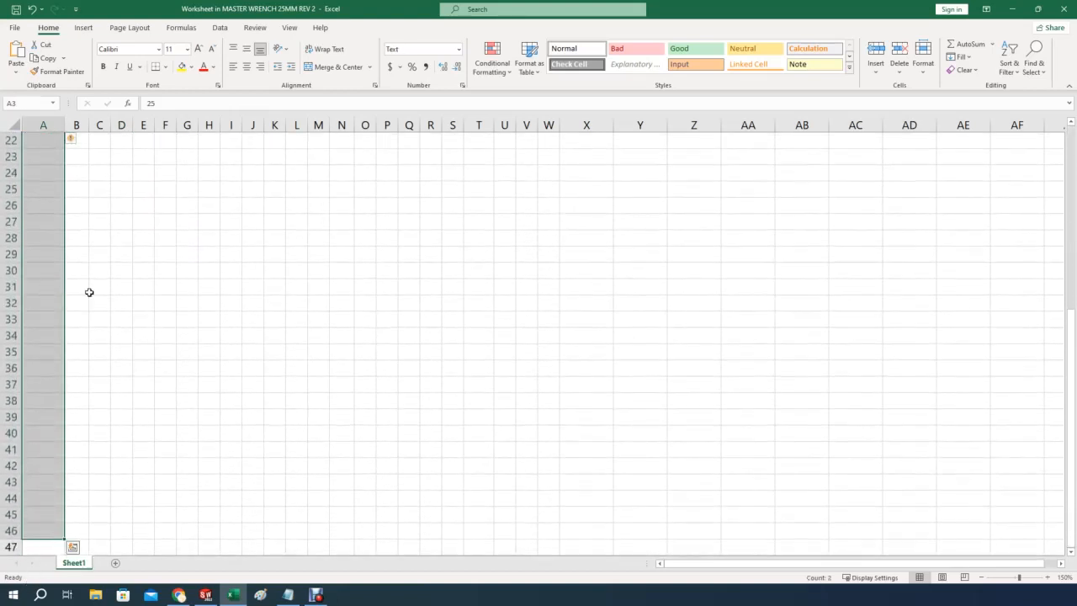
{"action": "left_click", "coordinate": [462, 52]}
{"action": "left_click", "coordinate": [439, 98]}
{"action": "scroll", "coordinate": [799, 338], "scroll_direction": "up", "scroll_amount": 1}
{"action": "left_click", "coordinate": [275, 431]}
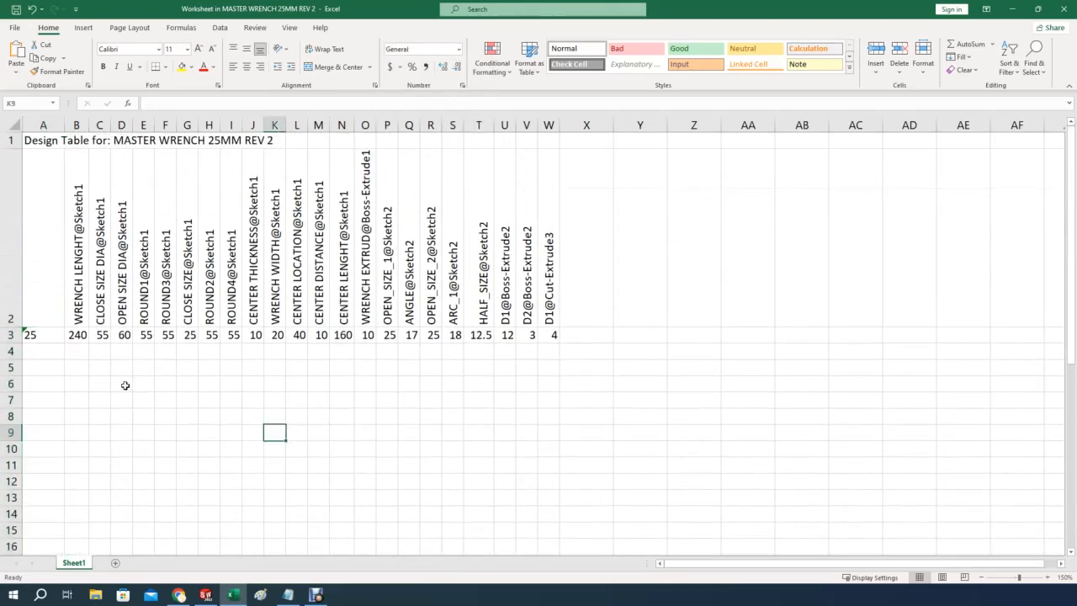
Enter the formula =A3-1 in cell A4 and fill it down column A through row 32
{"action": "left_click", "coordinate": [27, 352]}
{"action": "type", "text": "="}
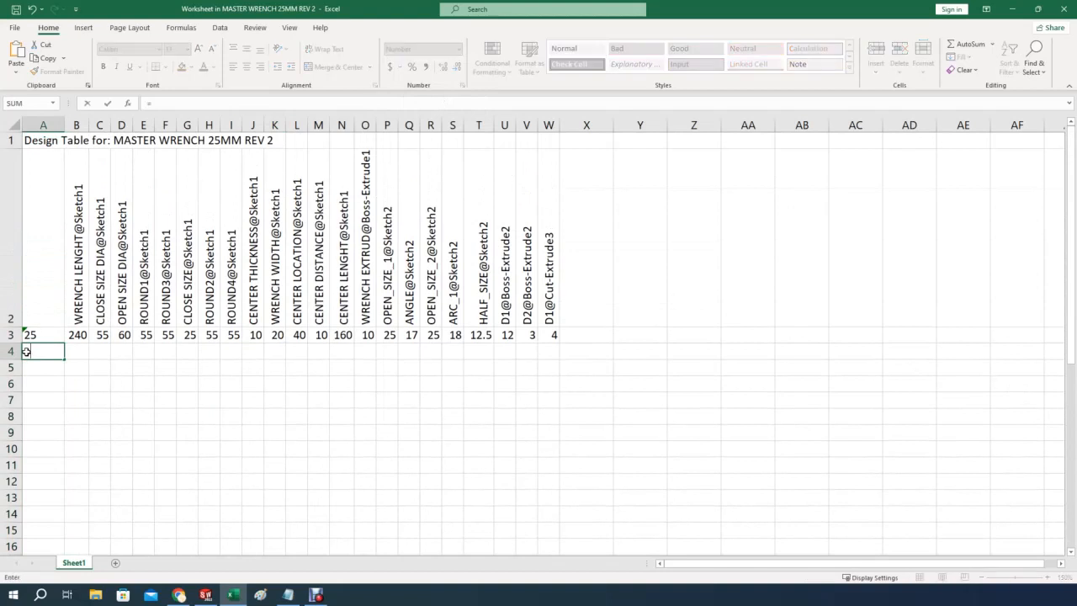
{"action": "left_click", "coordinate": [41, 334]}
{"action": "type", "text": "-1"}
{"action": "key", "text": "Return"}
{"action": "left_click", "coordinate": [37, 351]}
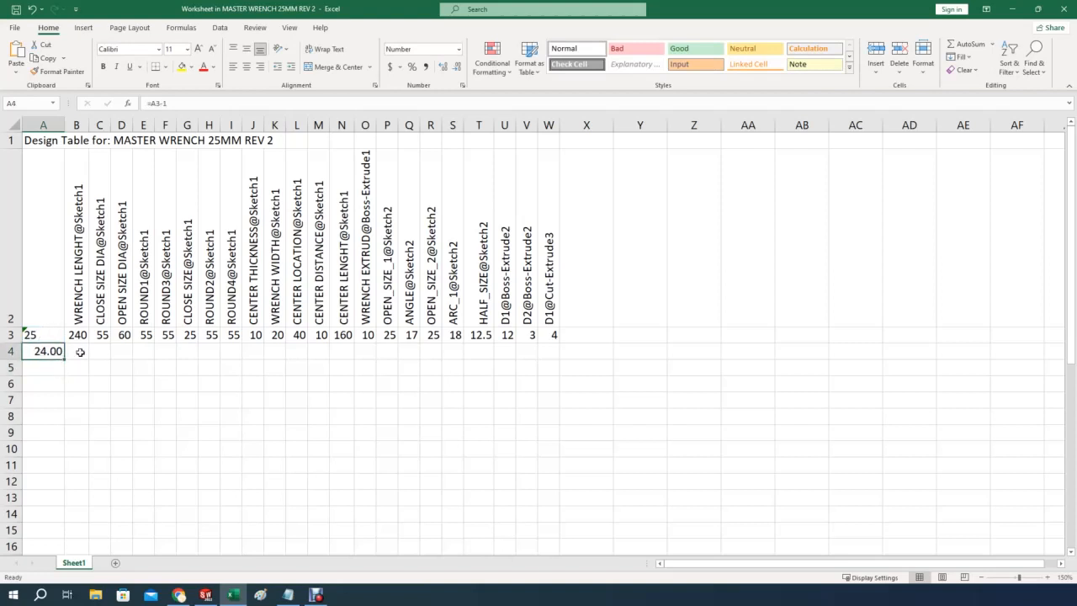
{"action": "left_click_drag", "start_coordinate": [64, 358], "coordinate": [8, 443]}
Clear the surplus zero and negative configuration names from cells A32 up to A28
{"action": "left_click", "coordinate": [40, 438]}
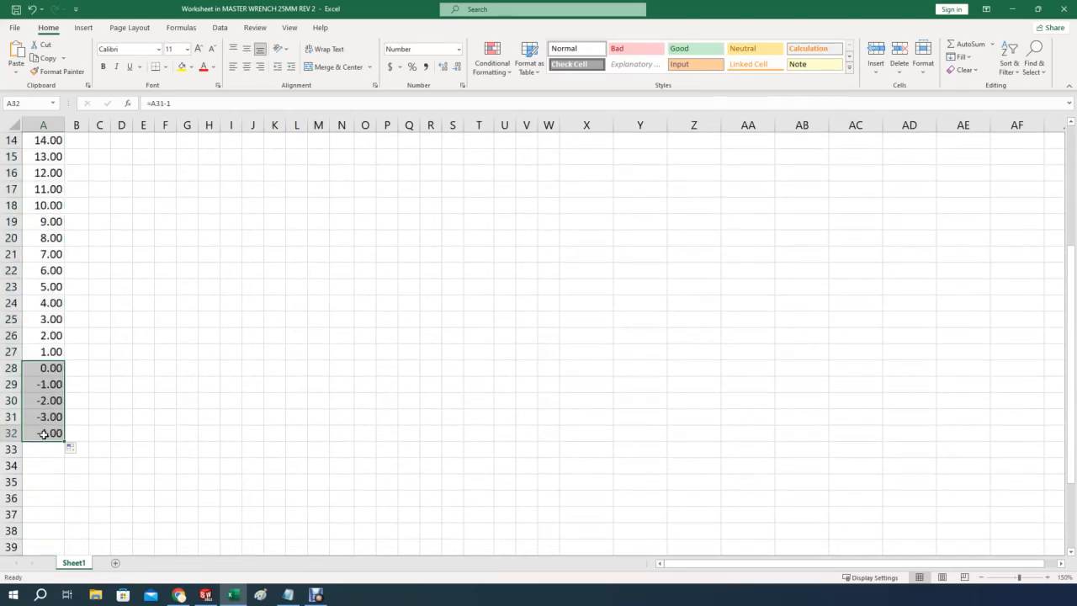
{"action": "key", "text": "BackSpace"}
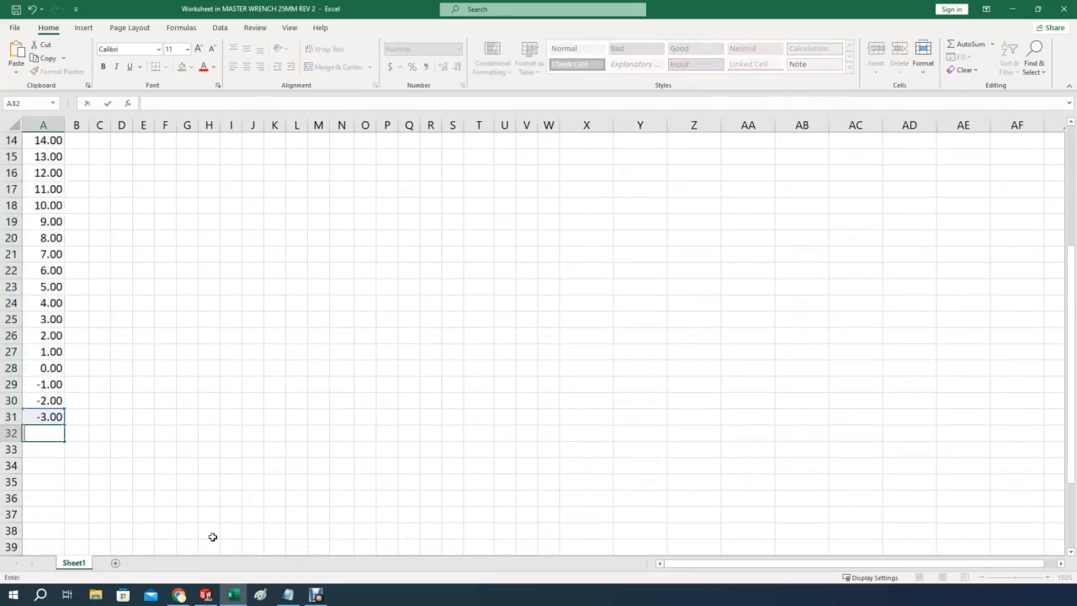
{"action": "left_click", "coordinate": [47, 426]}
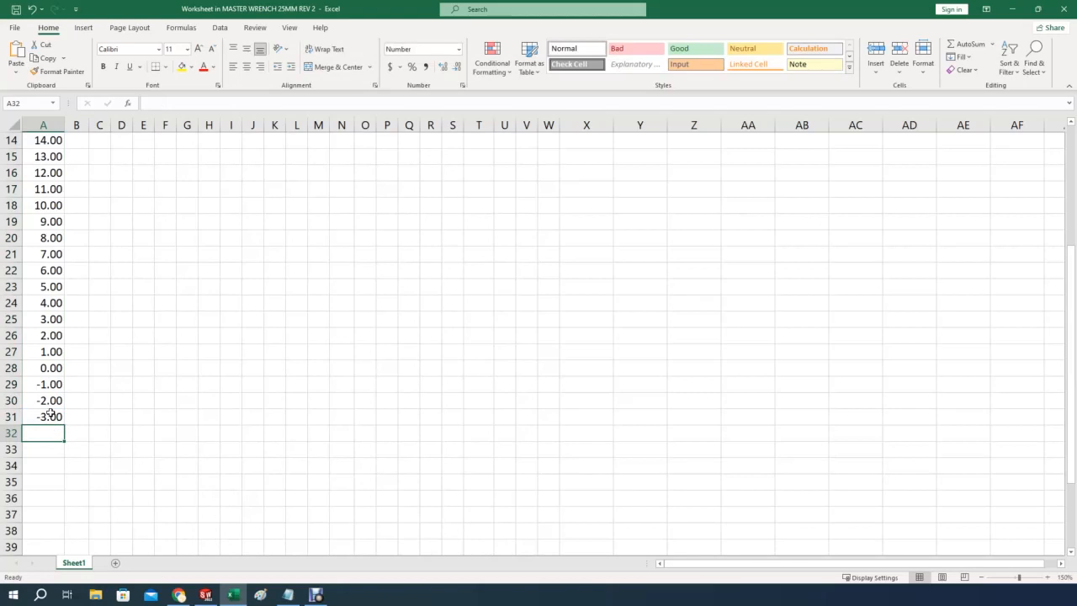
{"action": "left_click", "coordinate": [50, 414]}
{"action": "key", "text": "BackSpace"}
{"action": "left_click", "coordinate": [54, 398]}
{"action": "key", "text": "BackSpace"}
{"action": "key", "text": "BackSpace"}
{"action": "left_click", "coordinate": [51, 384]}
{"action": "key", "text": "BackSpace"}
{"action": "left_click", "coordinate": [46, 367]}
{"action": "key", "text": "BackSpace"}
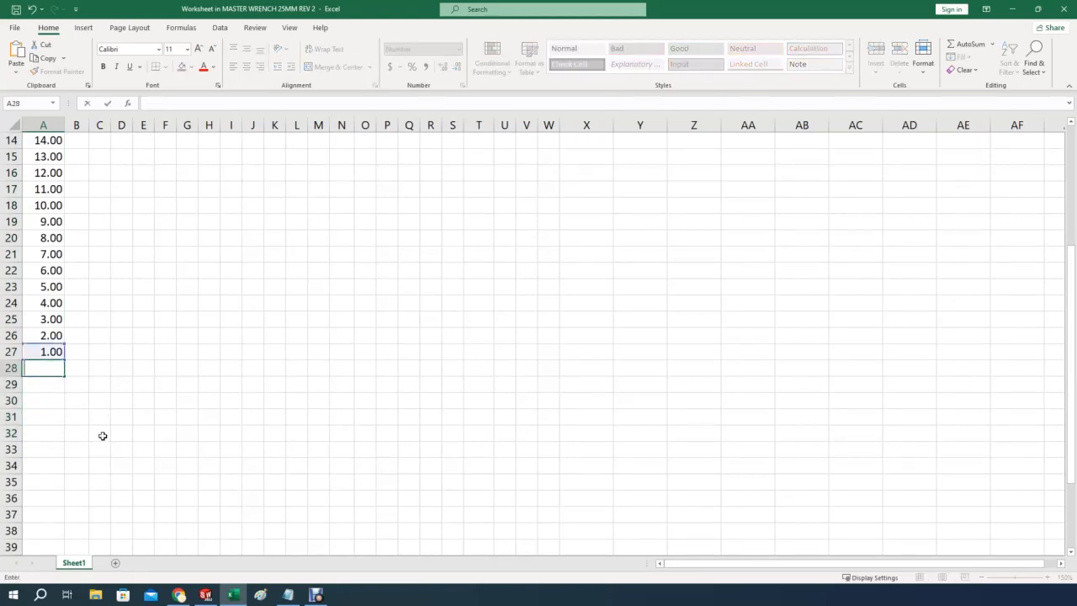
Clear the two smallest configuration names from cells A27 and A26
{"action": "left_click", "coordinate": [52, 352]}
{"action": "key", "text": "BackSpace"}
{"action": "left_click", "coordinate": [51, 335]}
{"action": "key", "text": "BackSpace"}
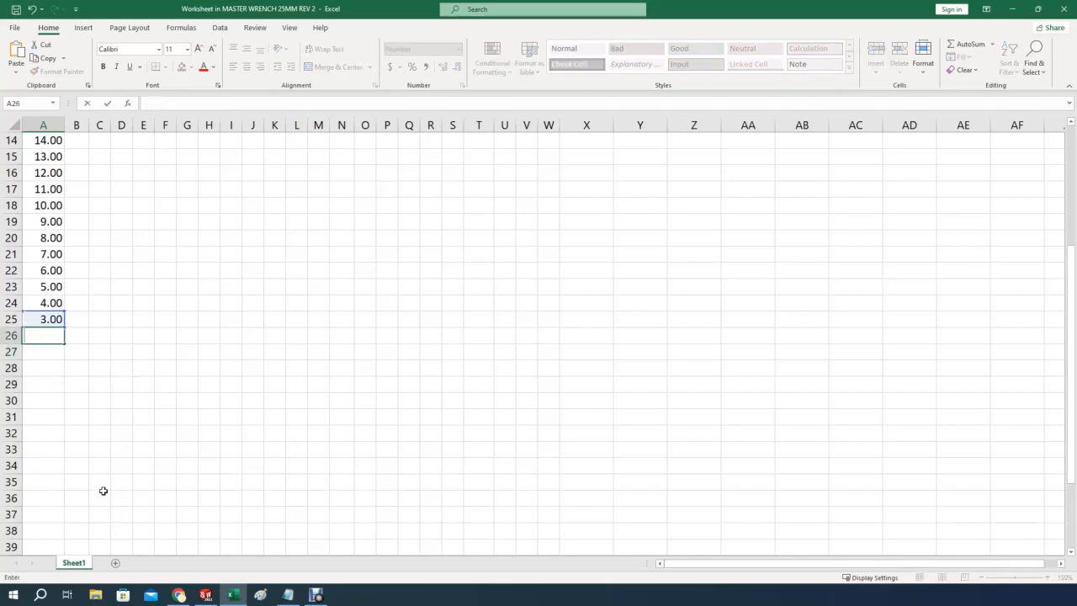
{"action": "left_click", "coordinate": [81, 387]}
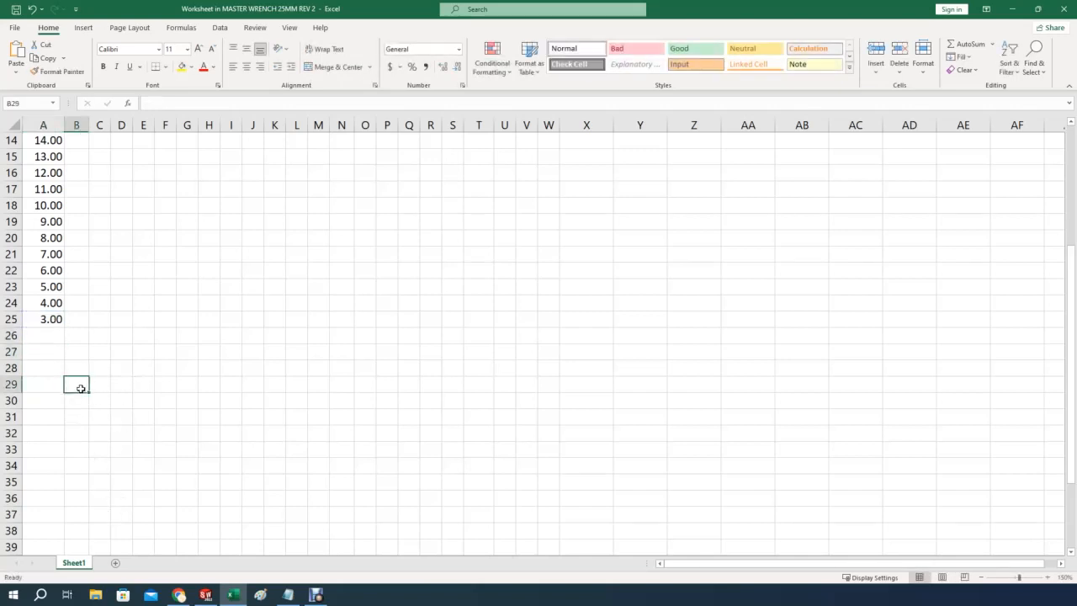
Widen column B and enter the formula =B3/25 in cell B4
{"action": "left_click_drag", "start_coordinate": [1074, 340], "coordinate": [1075, 227]}
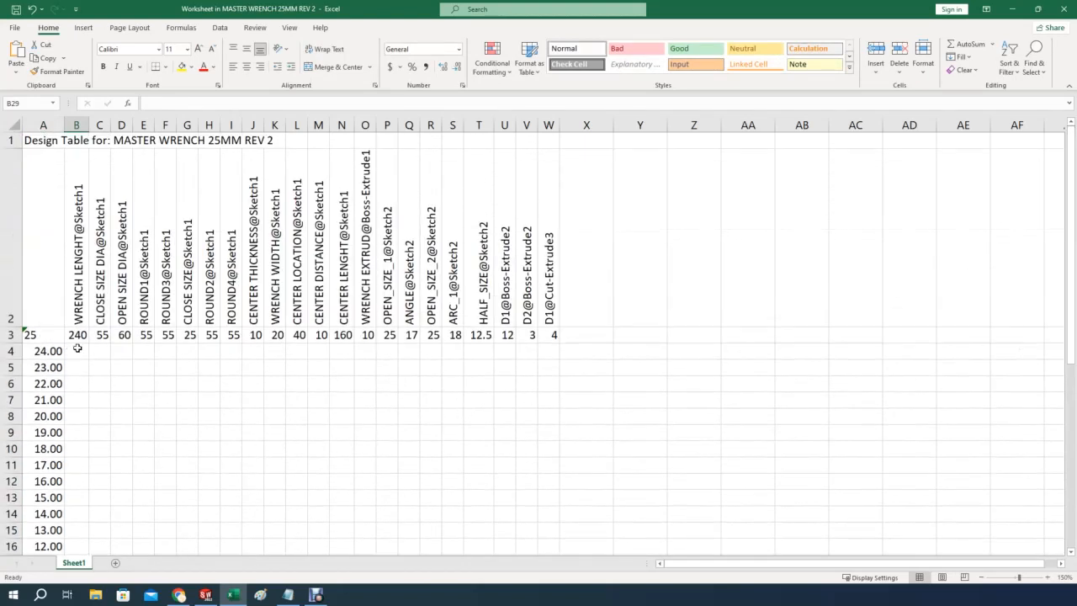
{"action": "left_click_drag", "start_coordinate": [86, 124], "coordinate": [129, 125]}
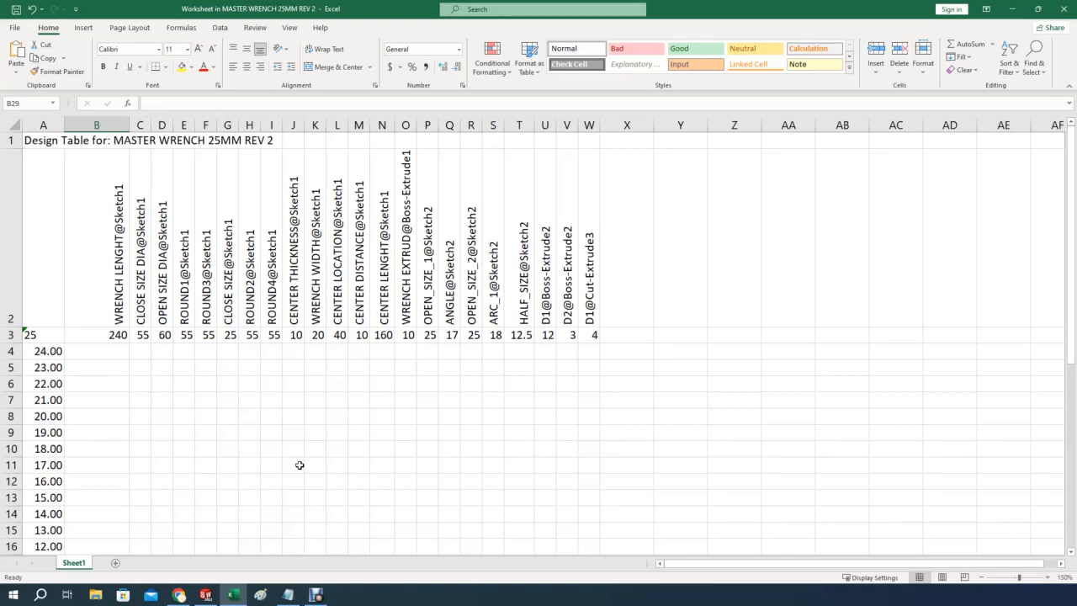
{"action": "left_click", "coordinate": [102, 352]}
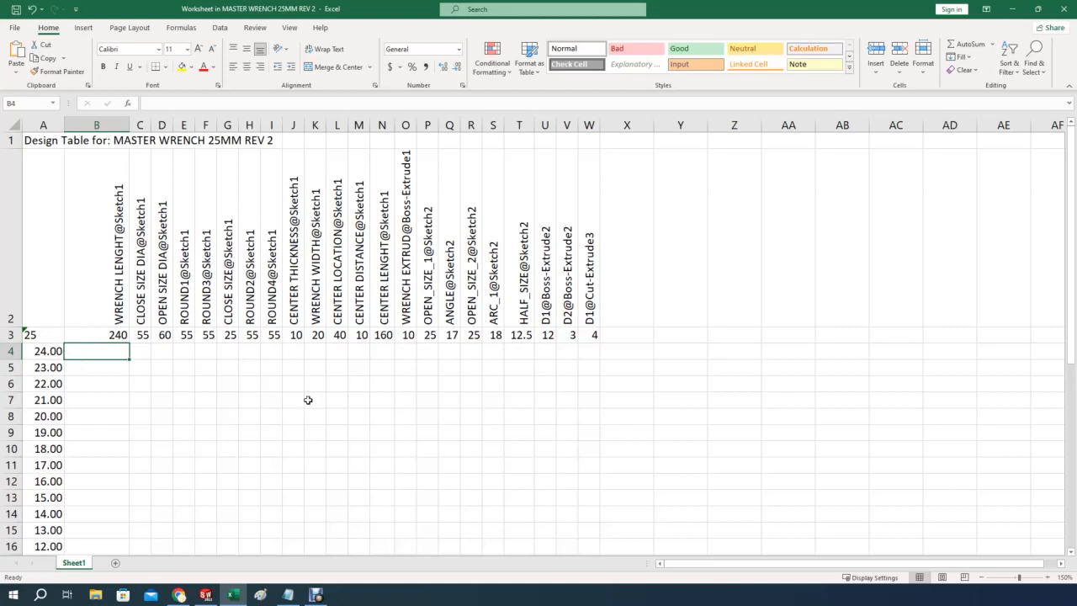
{"action": "left_click", "coordinate": [112, 382]}
{"action": "left_click", "coordinate": [109, 351]}
{"action": "type", "text": "="}
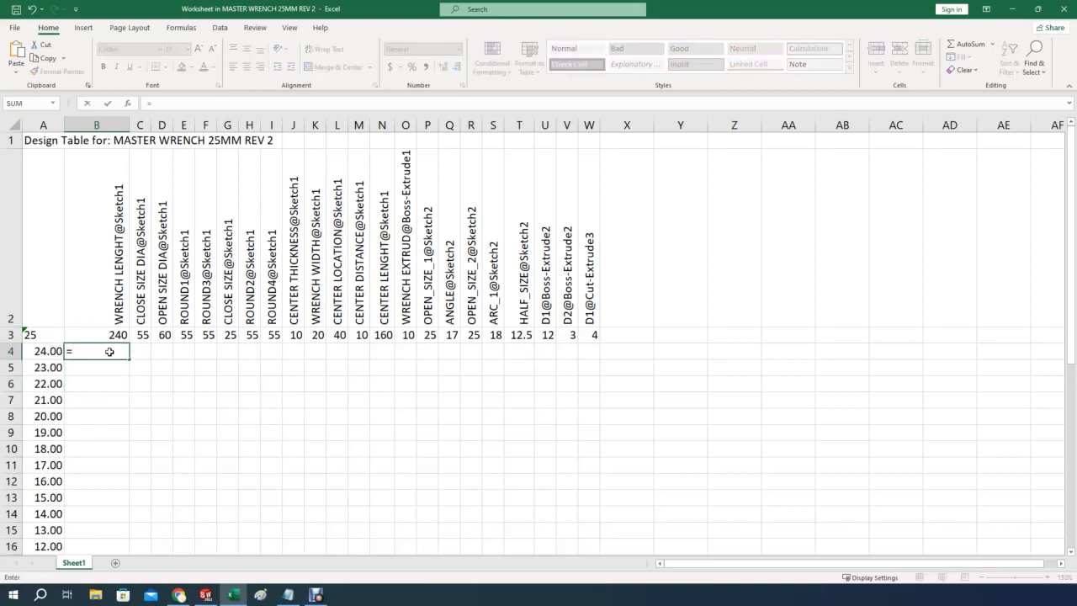
{"action": "left_click", "coordinate": [93, 334]}
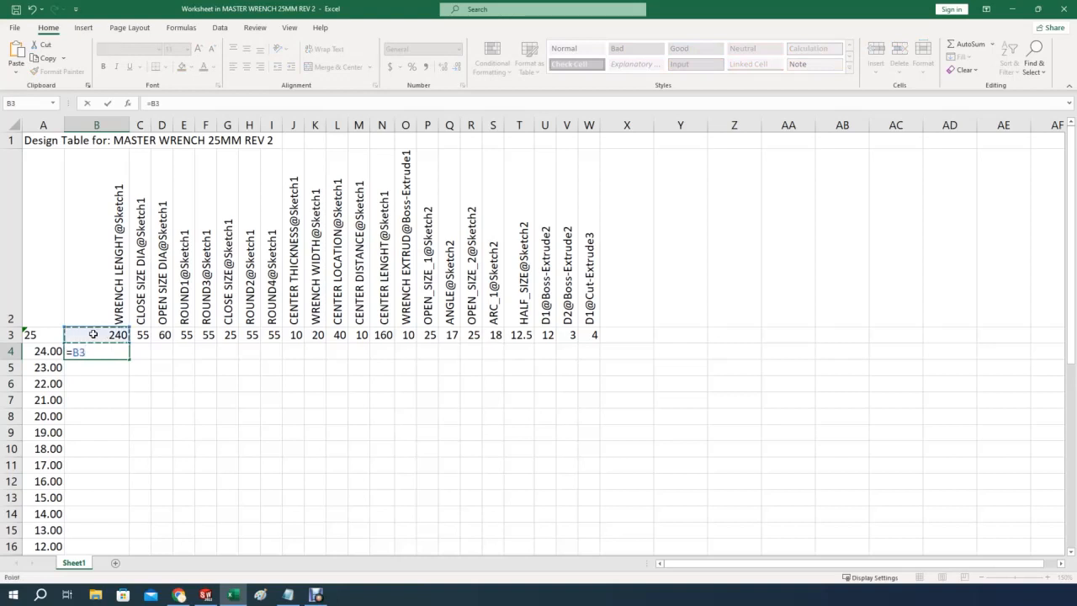
{"action": "type", "text": "/25"}
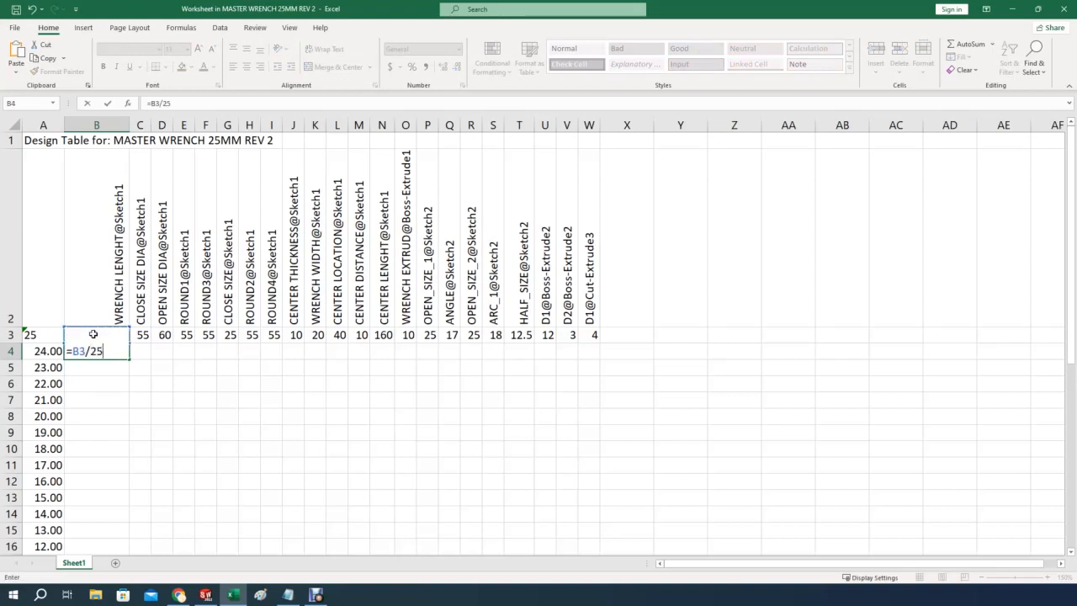
{"action": "key", "text": "Return"}
Fill the formula from cell B4 across row 4 through column W
{"action": "left_click", "coordinate": [104, 346]}
{"action": "left_click_drag", "start_coordinate": [127, 361], "coordinate": [597, 355]}
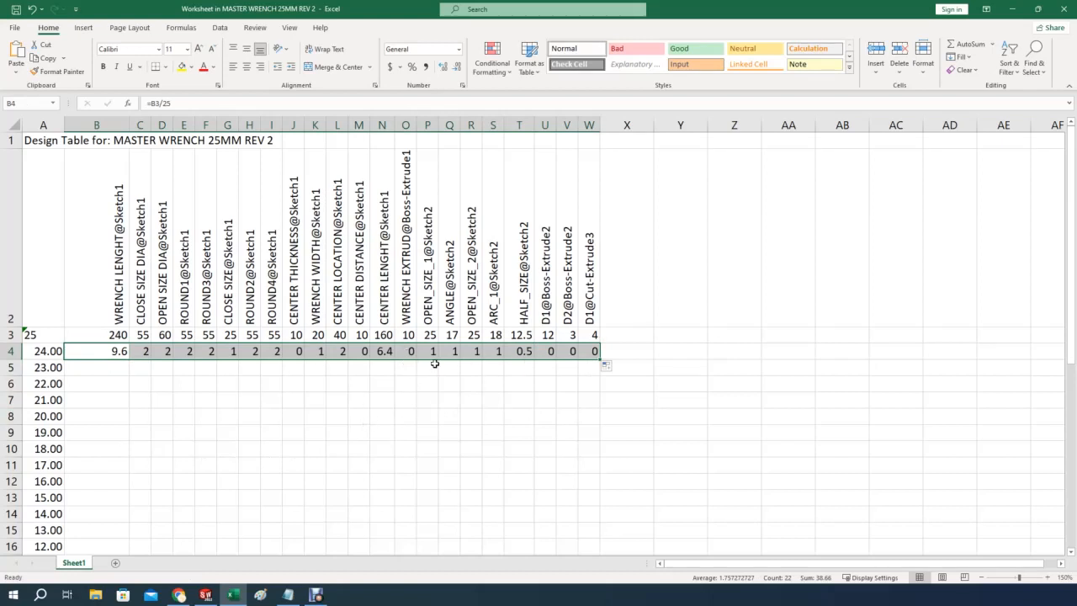
{"action": "left_click", "coordinate": [366, 366]}
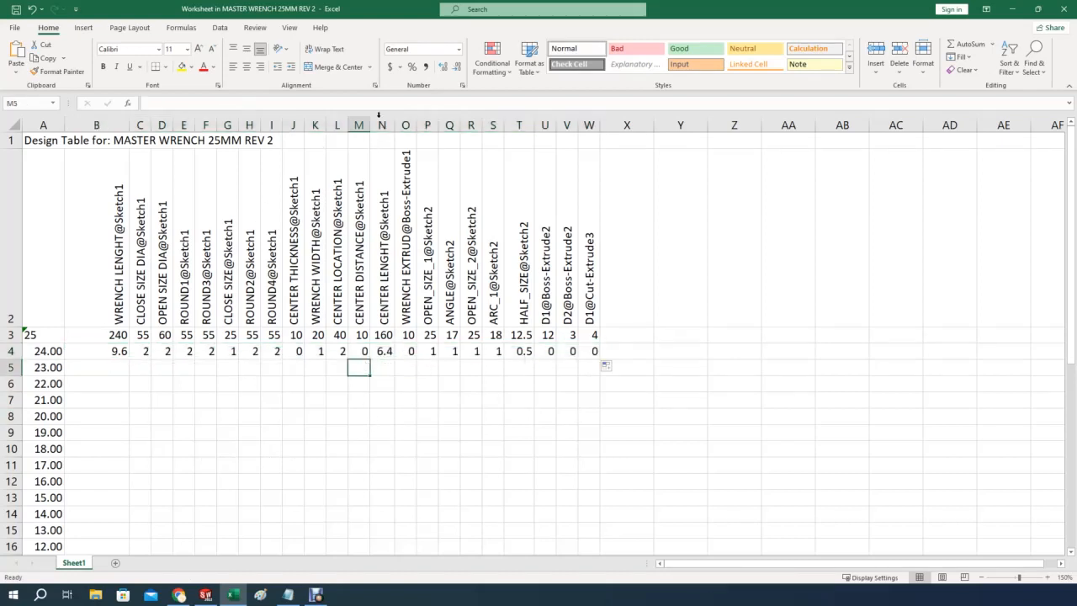
Format cells B4 through W4 as numbers with two decimal places
{"action": "left_click_drag", "start_coordinate": [112, 354], "coordinate": [594, 355]}
{"action": "left_click", "coordinate": [458, 67]}
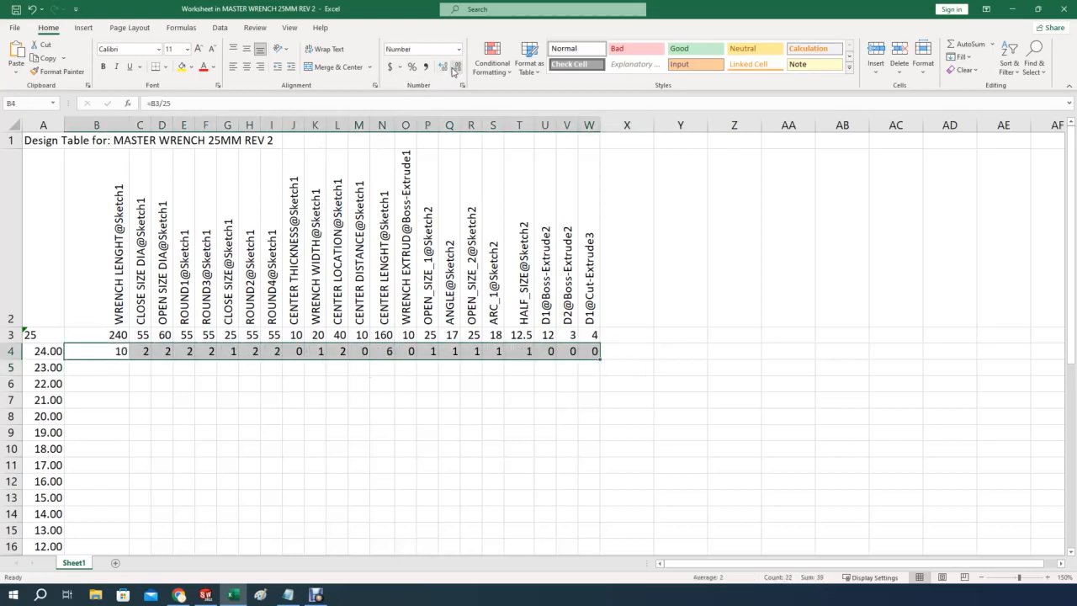
{"action": "left_click", "coordinate": [443, 67]}
{"action": "left_click", "coordinate": [443, 68]}
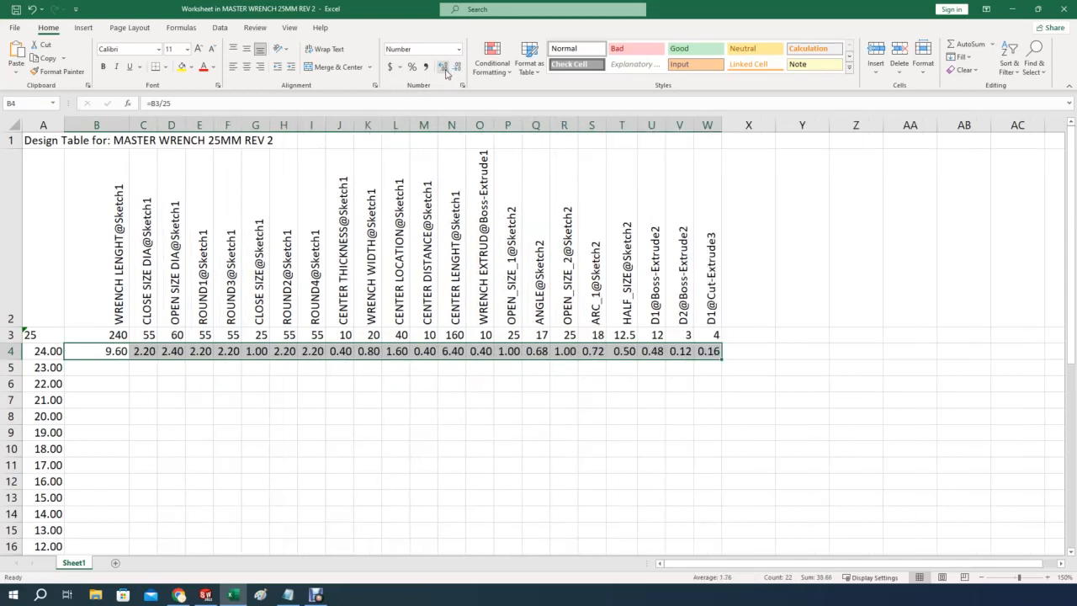
{"action": "left_click", "coordinate": [218, 408]}
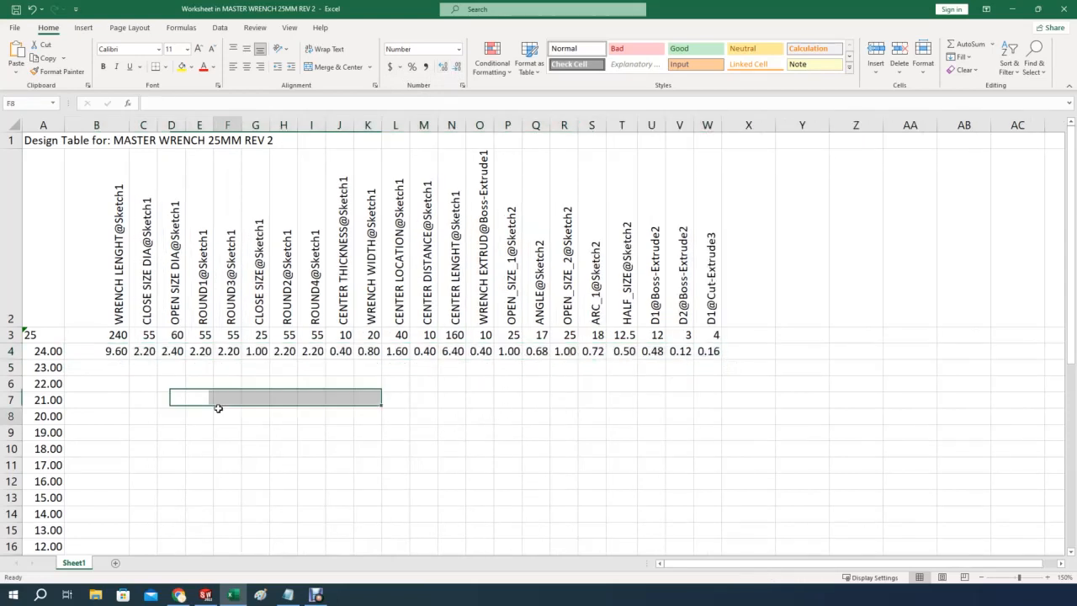
Lock the row reference in B4 so the formula is =B$3/25, and fill it down through B6
{"action": "left_click", "coordinate": [110, 352]}
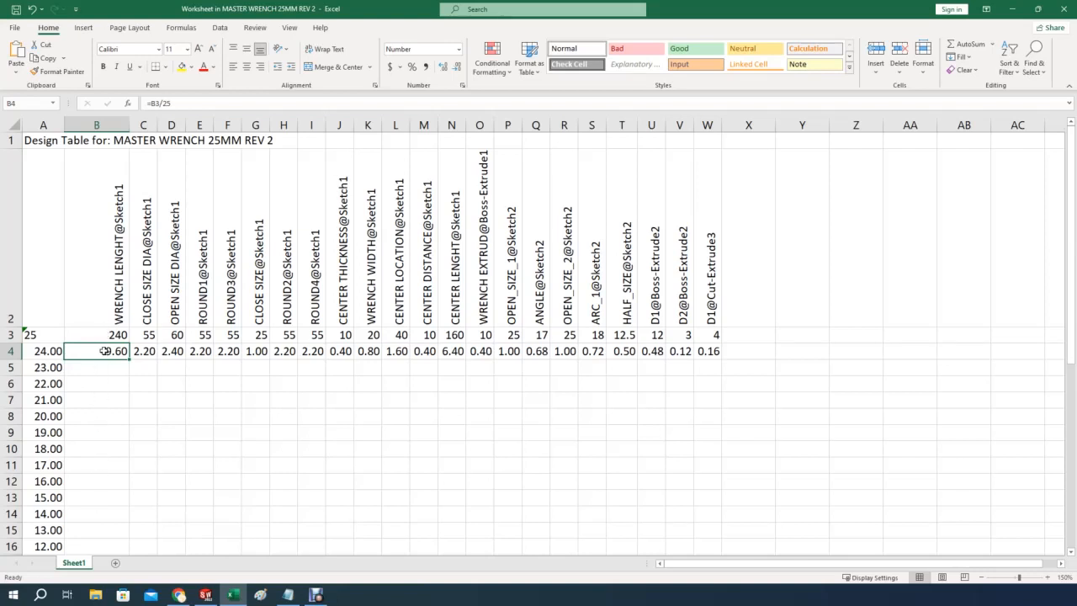
{"action": "left_click", "coordinate": [154, 102]}
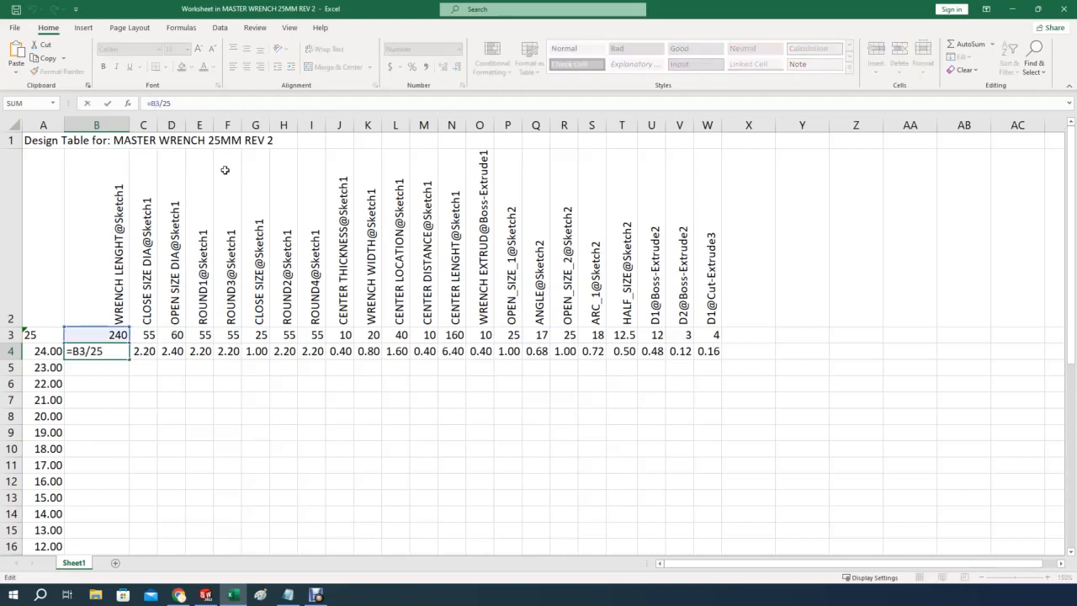
{"action": "type", "text": "$"}
{"action": "key", "text": "Return"}
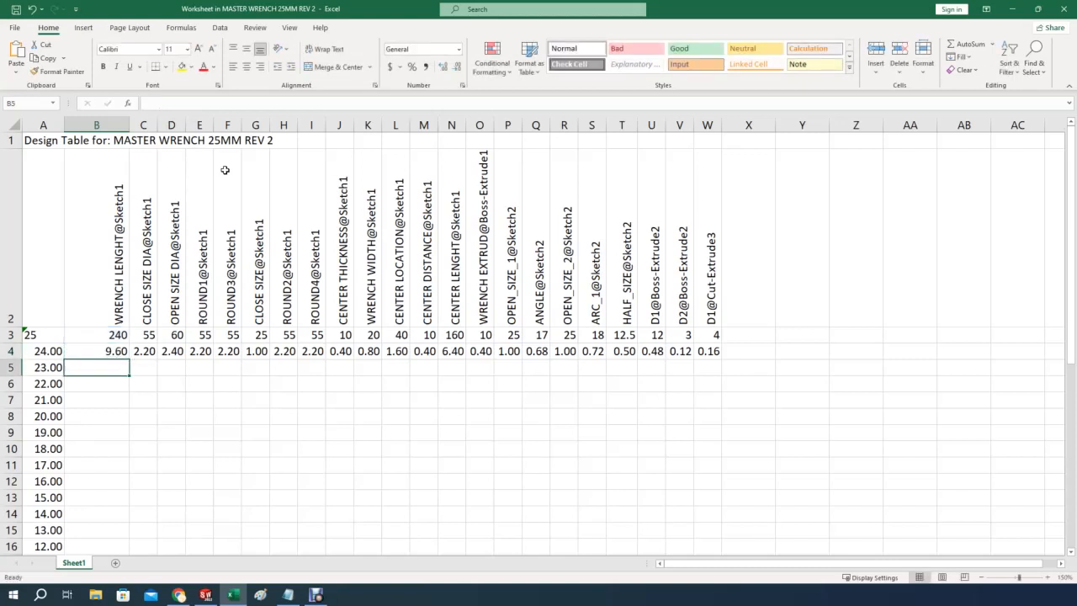
{"action": "left_click", "coordinate": [110, 351]}
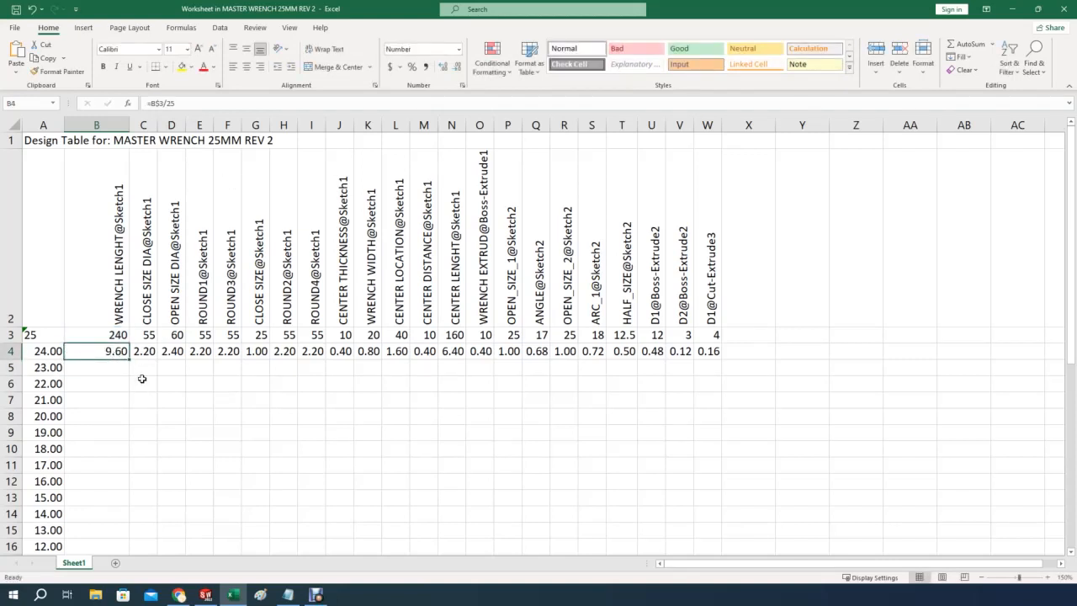
{"action": "left_click_drag", "start_coordinate": [130, 360], "coordinate": [131, 389]}
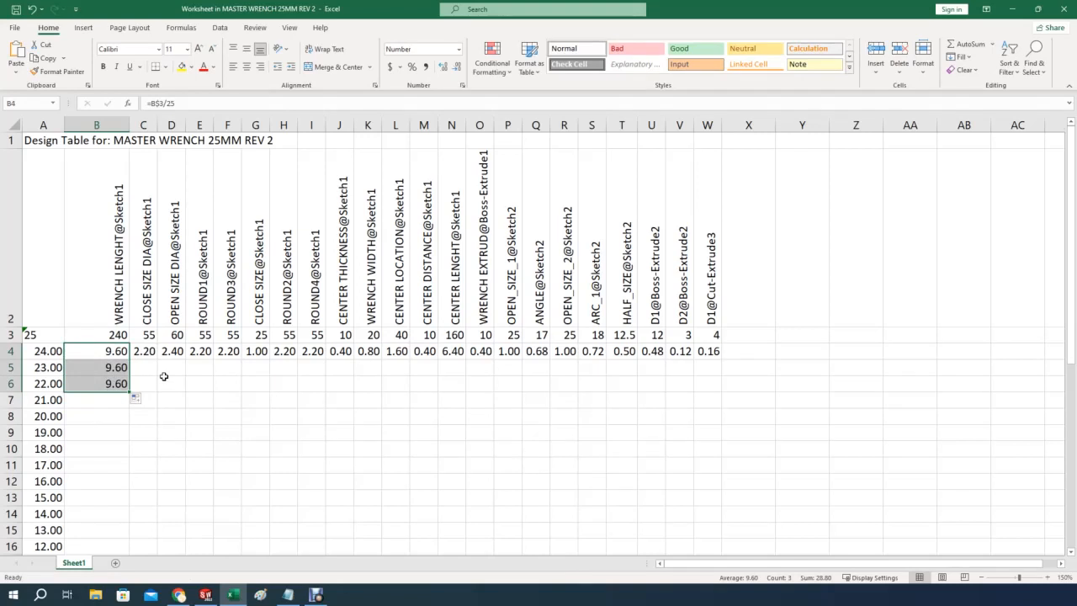
Fill the row-locked formula from B4 across to C4 and from C4 down through C6
{"action": "left_click", "coordinate": [101, 353]}
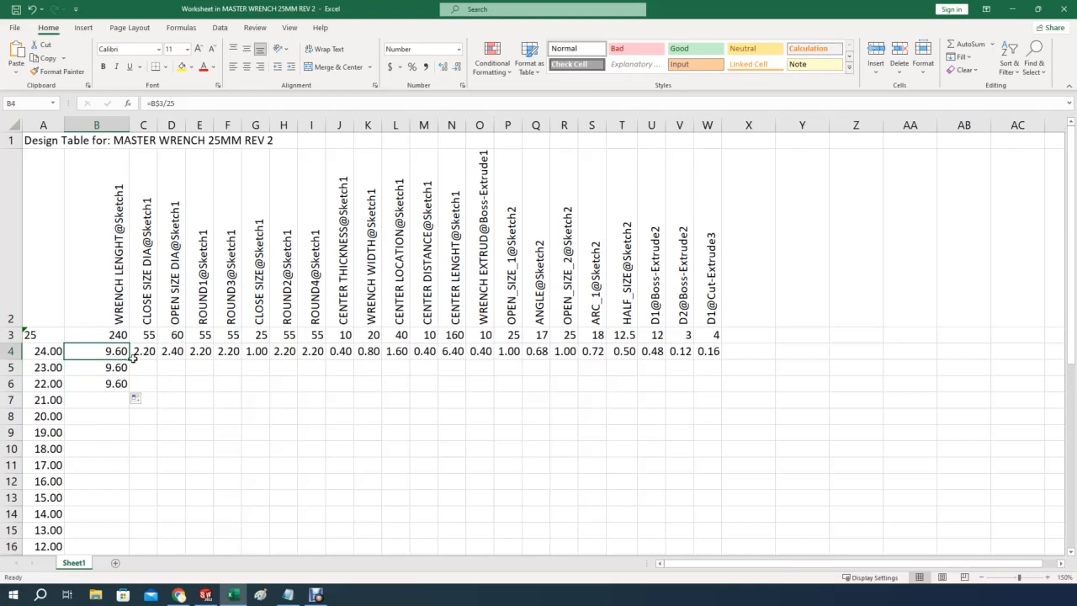
{"action": "left_click_drag", "start_coordinate": [128, 359], "coordinate": [152, 360]}
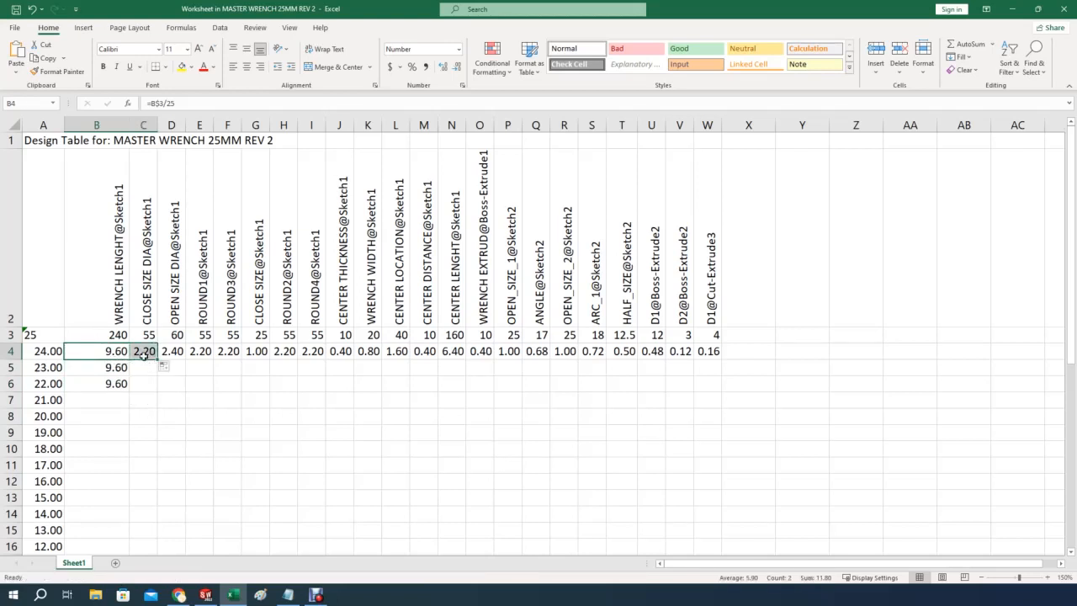
{"action": "left_click", "coordinate": [122, 413]}
{"action": "left_click", "coordinate": [134, 353]}
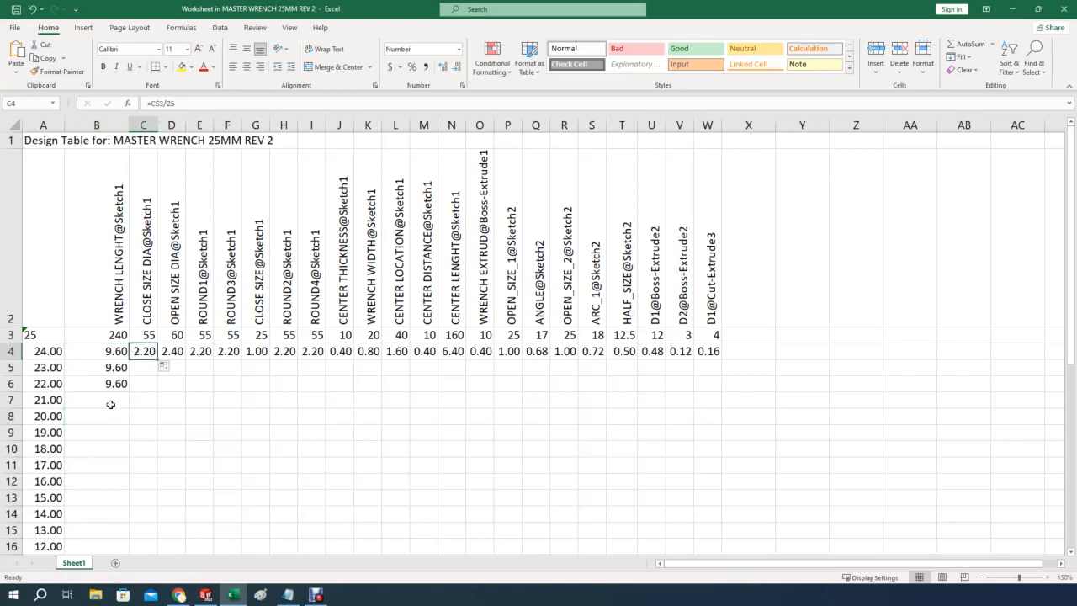
{"action": "left_click_drag", "start_coordinate": [157, 359], "coordinate": [157, 390]}
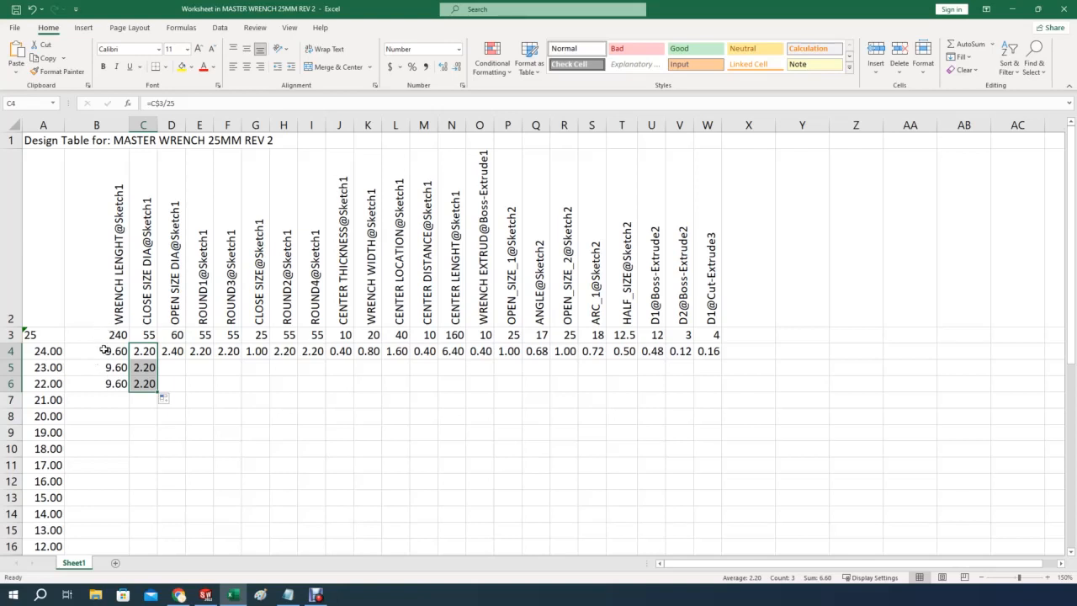
{"action": "left_click", "coordinate": [84, 413]}
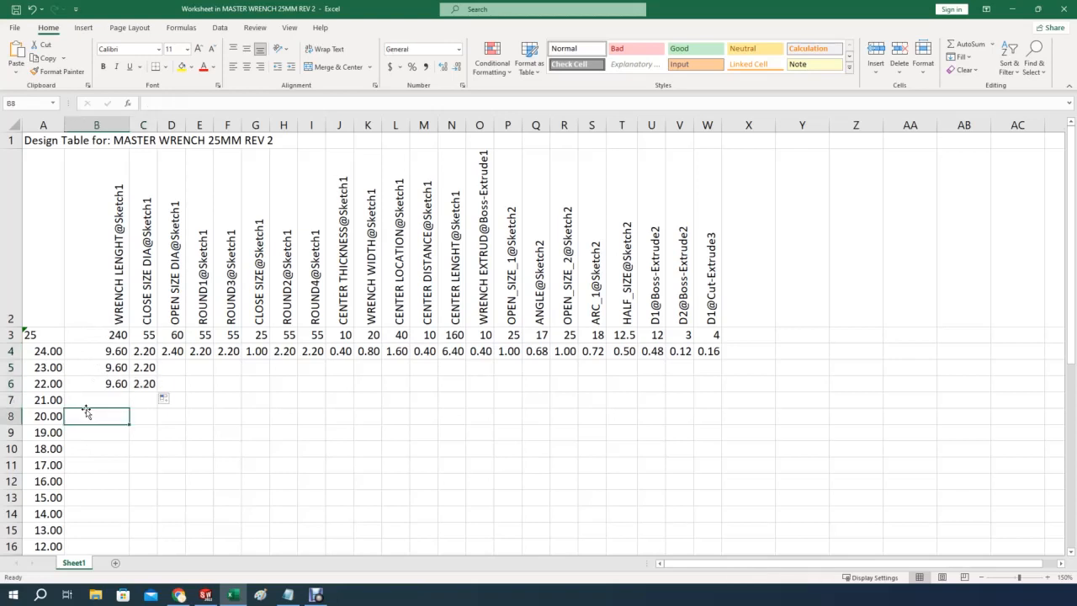
Extend the formula in B4 to multiply by the configuration size, making it =B$3/25*A4
{"action": "left_click", "coordinate": [88, 351]}
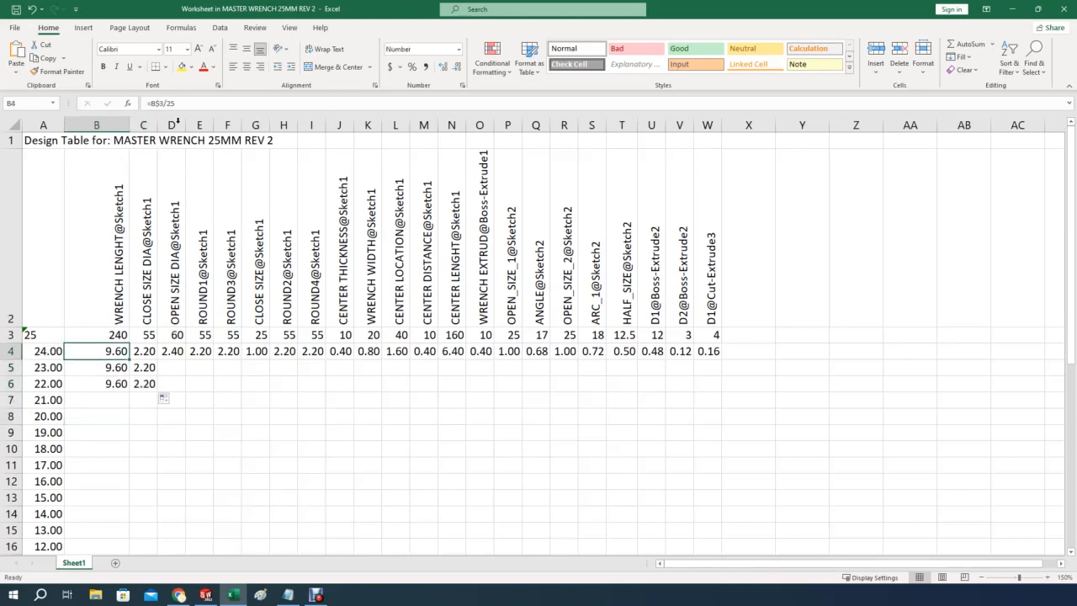
{"action": "left_click", "coordinate": [203, 101]}
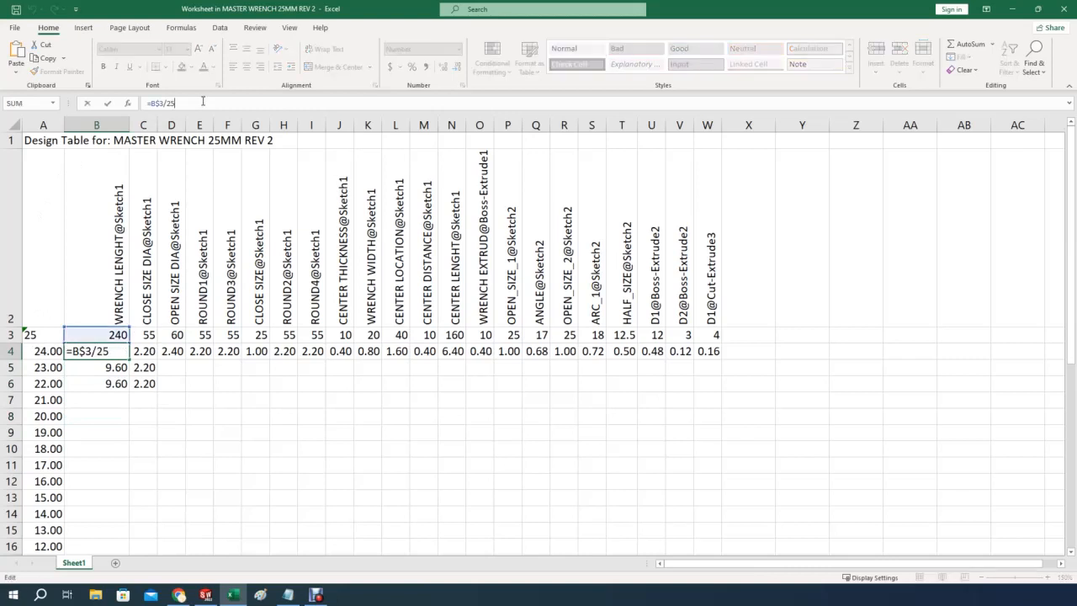
{"action": "type", "text": "*"}
{"action": "left_click", "coordinate": [38, 354]}
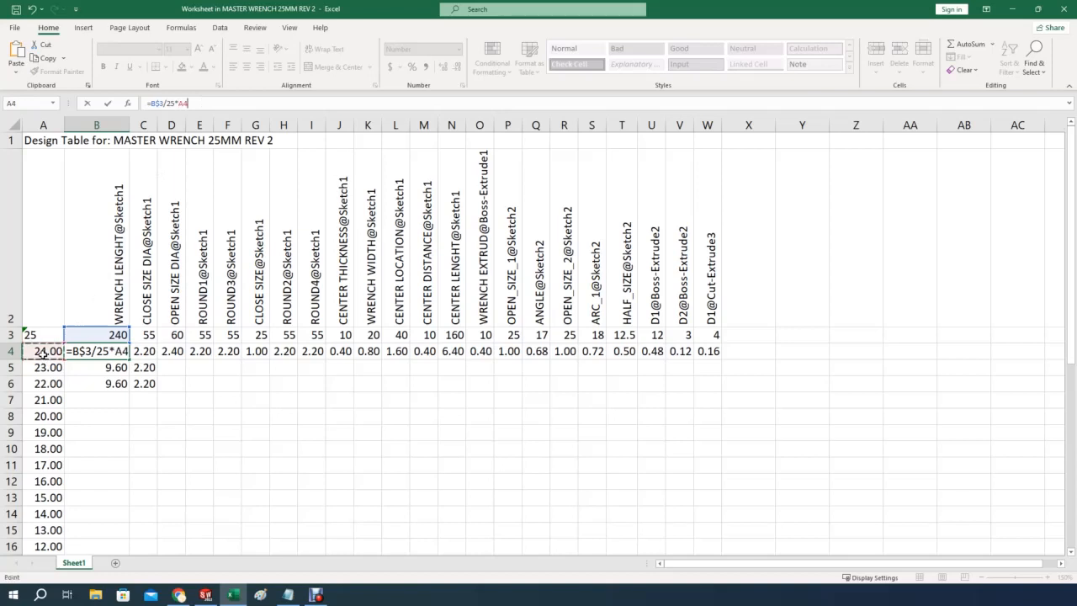
{"action": "key", "text": "Return"}
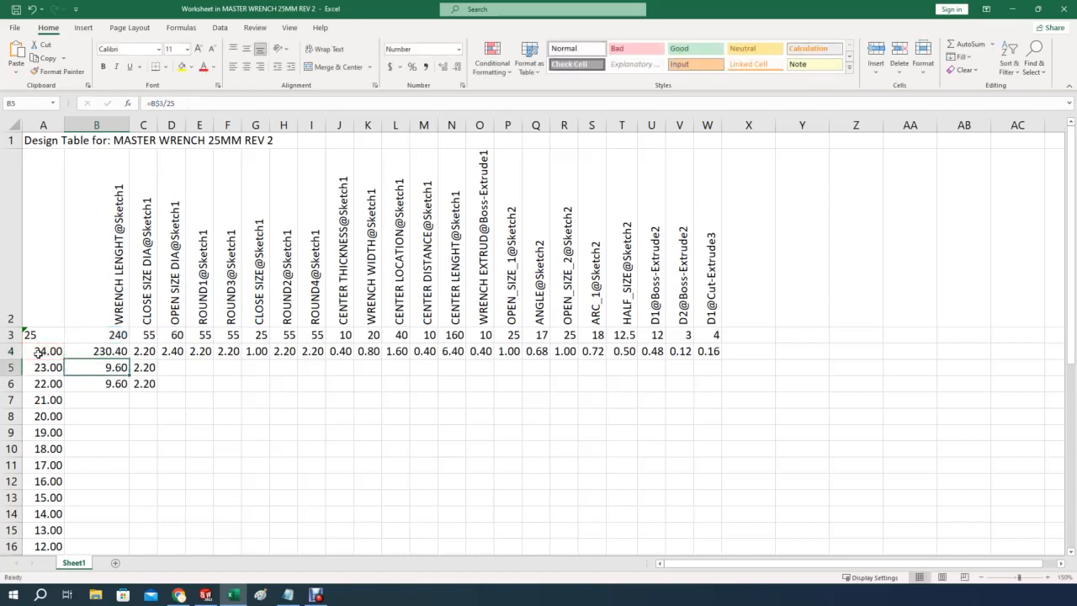
Lock the column reference to the configuration size in B4, making the formula =B$3/25*$A4
{"action": "left_click", "coordinate": [113, 349]}
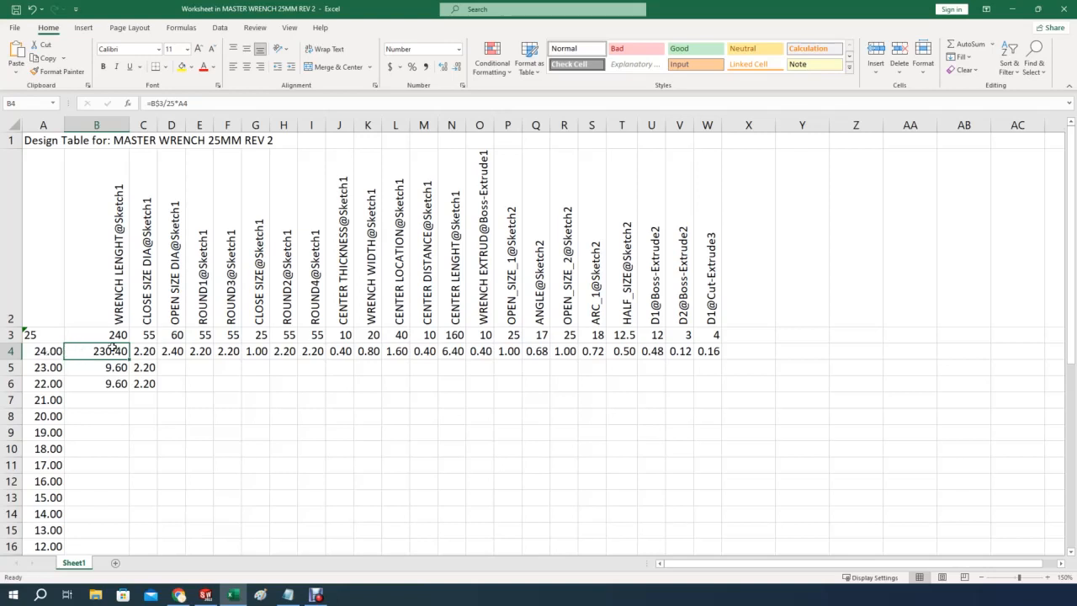
{"action": "left_click", "coordinate": [178, 103]}
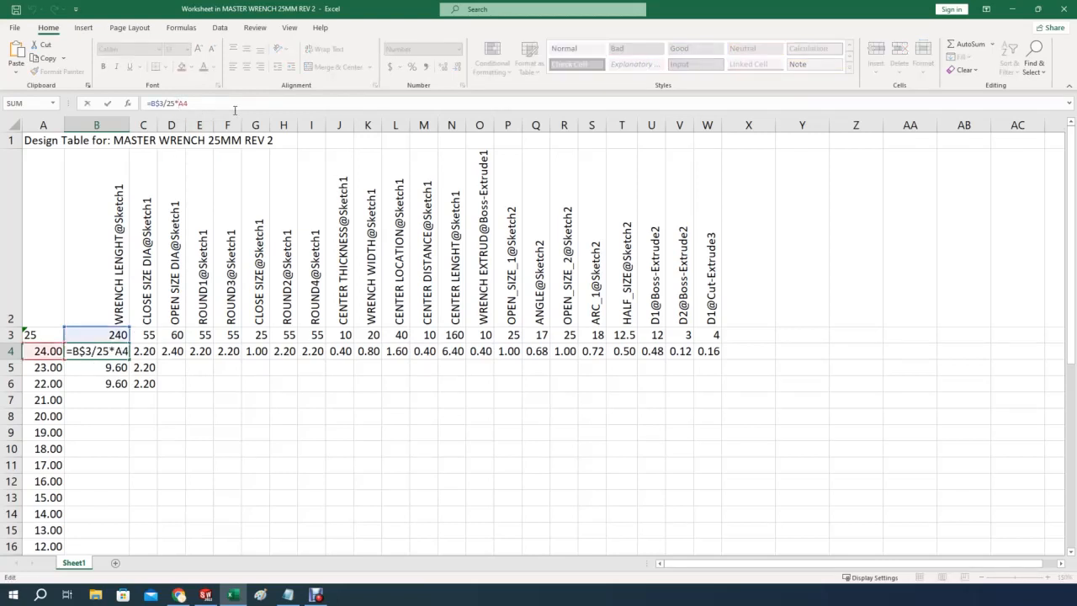
{"action": "type", "text": "$"}
{"action": "key", "text": "Return"}
Fill the B4 formula across row 4 through W4 and widen the columns so the values fit at two decimal places
{"action": "left_click", "coordinate": [100, 353]}
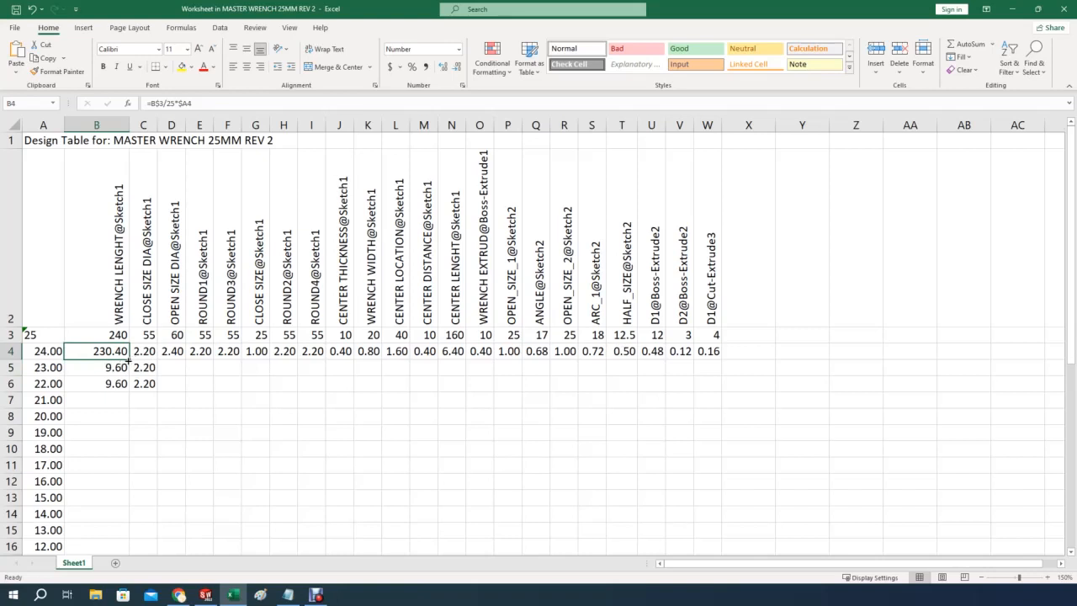
{"action": "left_click_drag", "start_coordinate": [129, 360], "coordinate": [155, 357]}
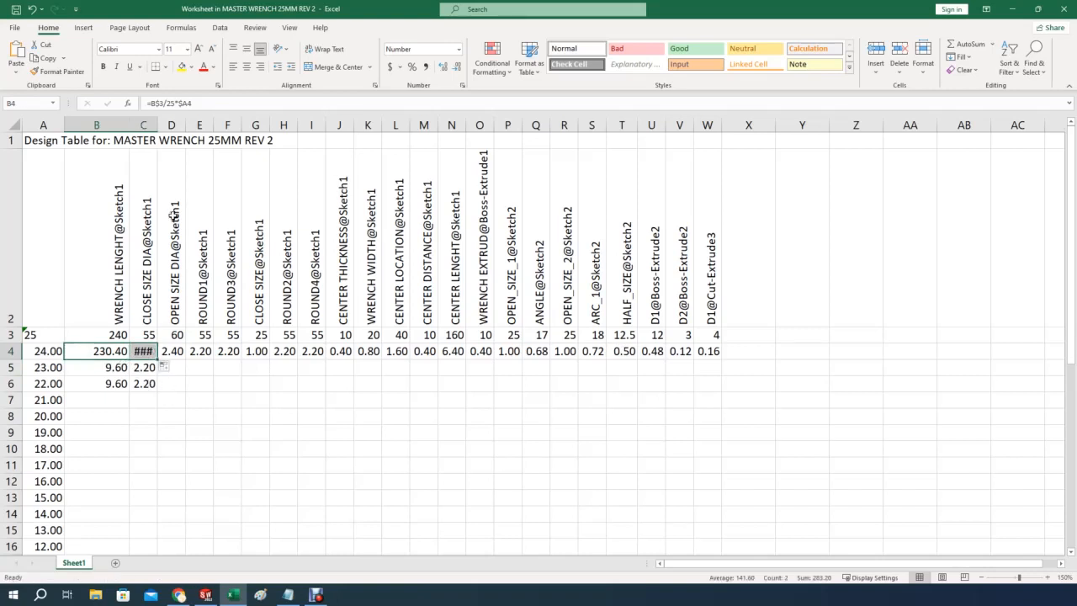
{"action": "left_click_drag", "start_coordinate": [158, 123], "coordinate": [162, 124]}
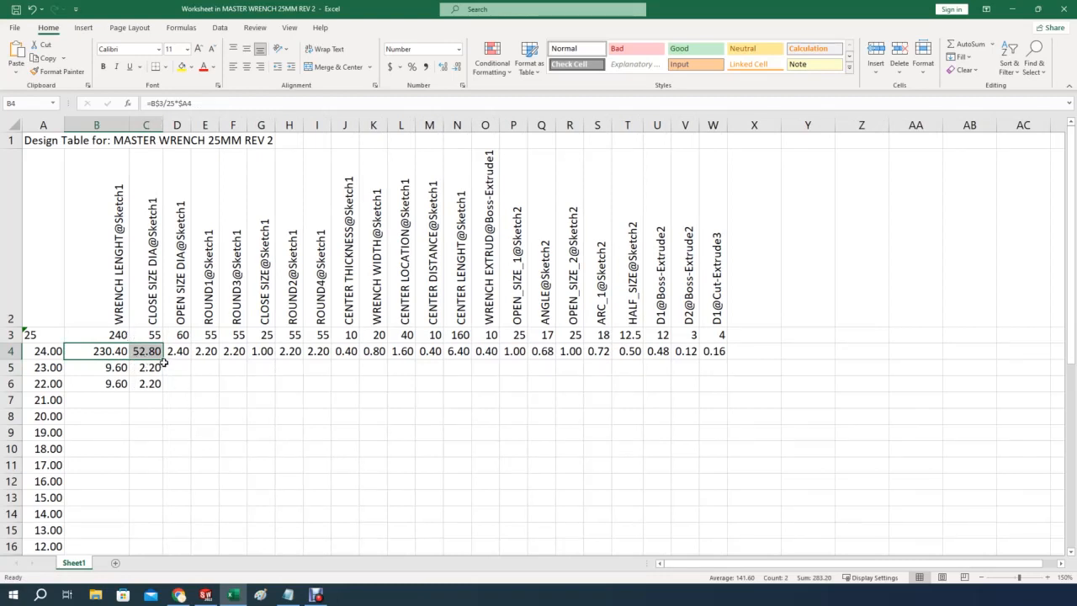
{"action": "left_click_drag", "start_coordinate": [164, 357], "coordinate": [726, 358]}
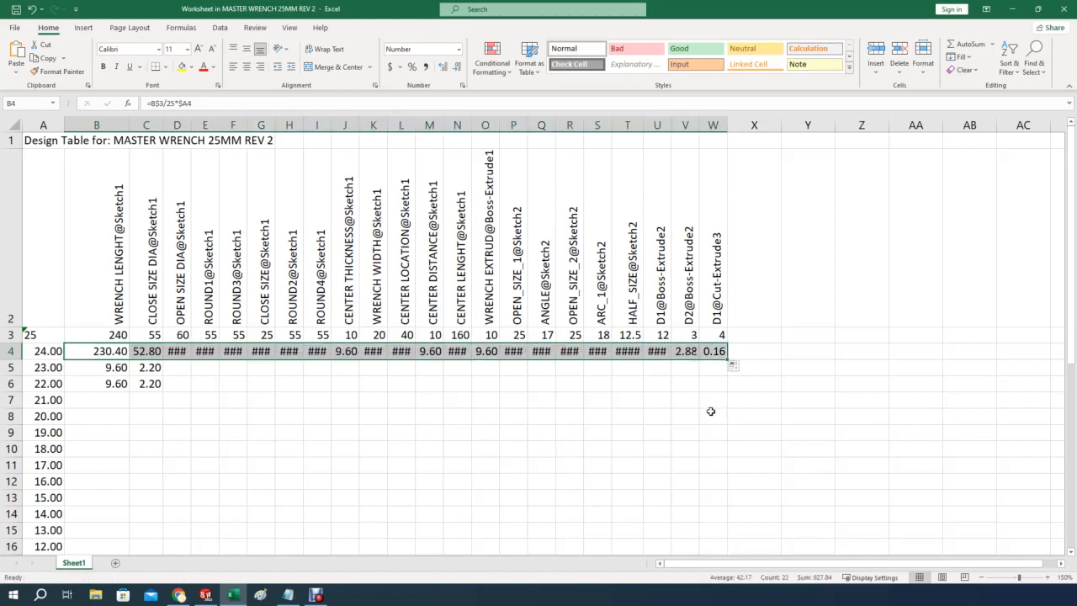
{"action": "left_click", "coordinate": [444, 68]}
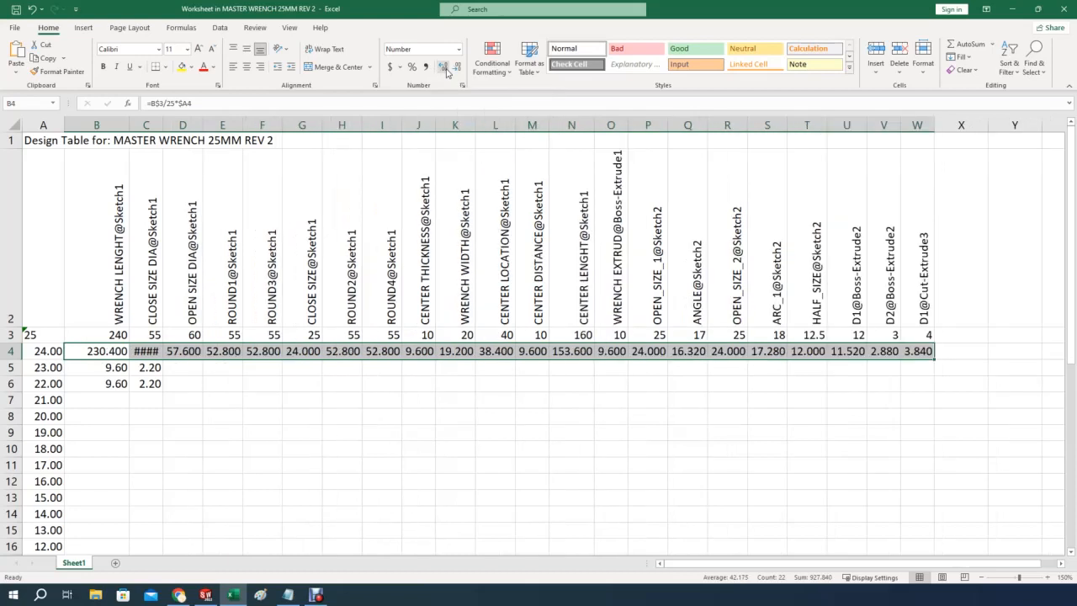
{"action": "left_click", "coordinate": [457, 67]}
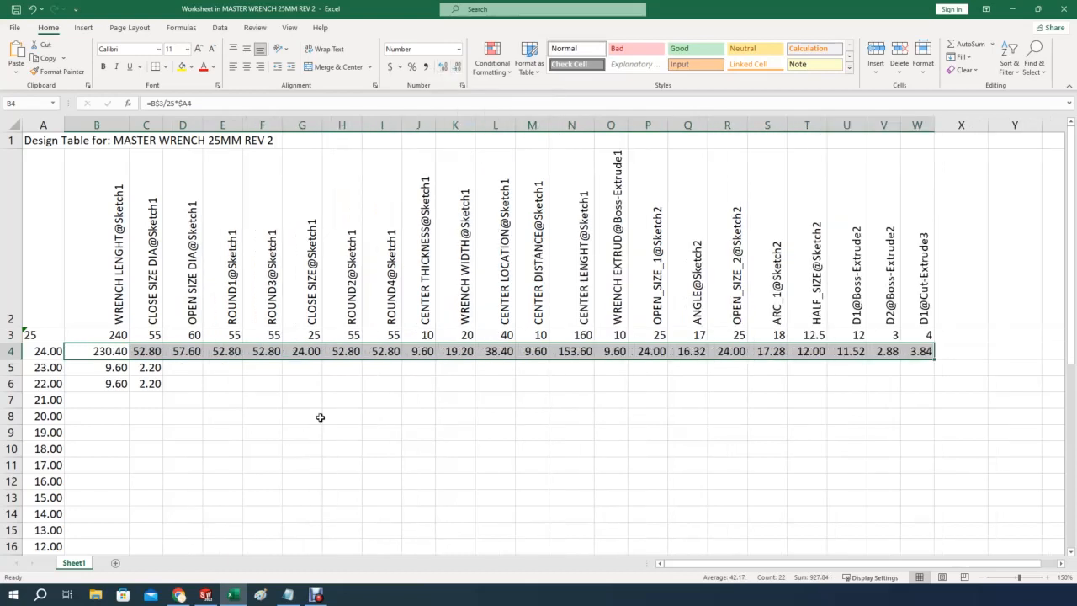
Reduce the scaled dimension values in B4 through W4 to one decimal place
{"action": "left_click", "coordinate": [457, 67]}
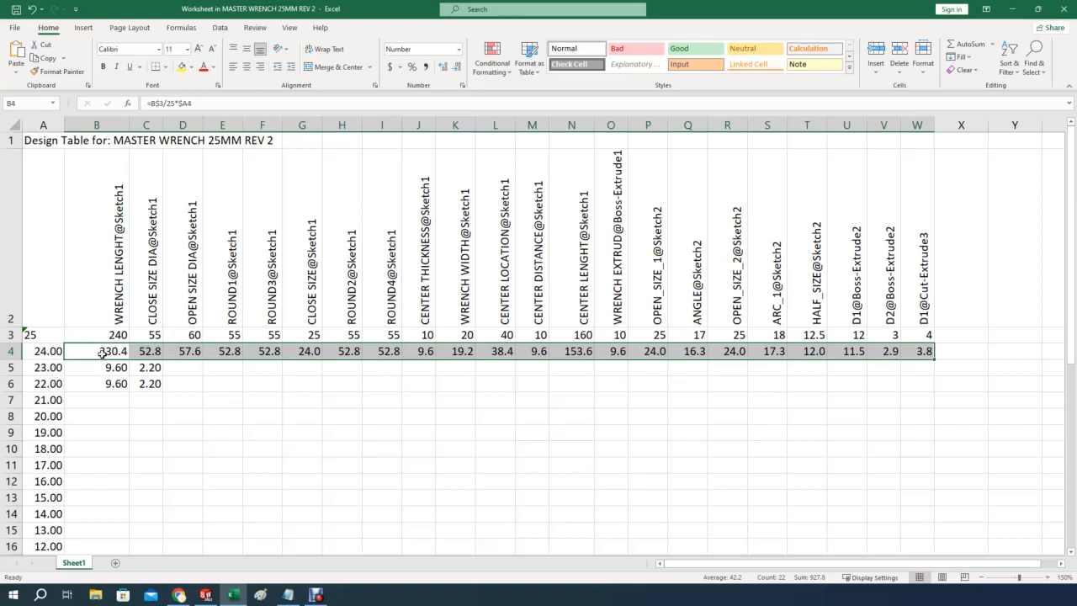
{"action": "left_click", "coordinate": [104, 353]}
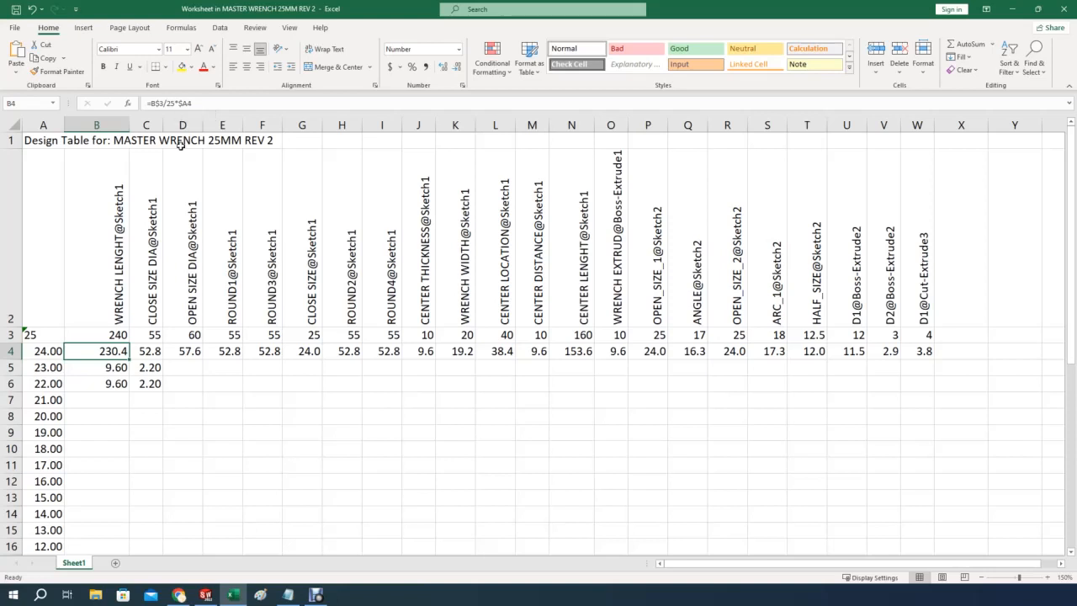
{"action": "left_click", "coordinate": [244, 466]}
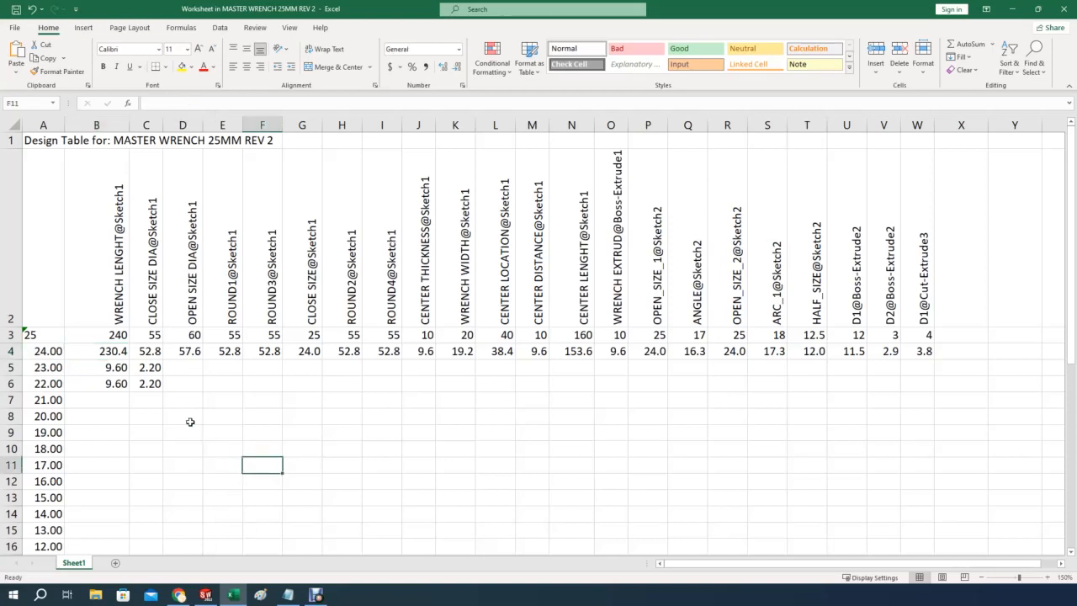
Fill the B4 scaling formula down and across through W25, covering every dimension column and configuration size
{"action": "left_click", "coordinate": [118, 354]}
{"action": "left_click_drag", "start_coordinate": [127, 360], "coordinate": [128, 388]}
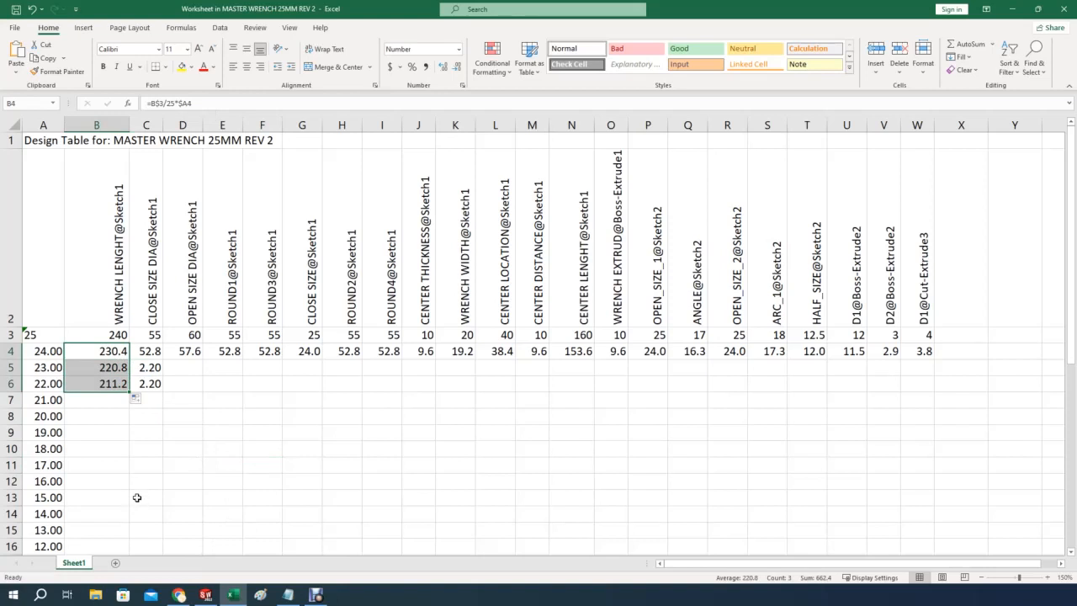
{"action": "left_click_drag", "start_coordinate": [130, 392], "coordinate": [926, 407]}
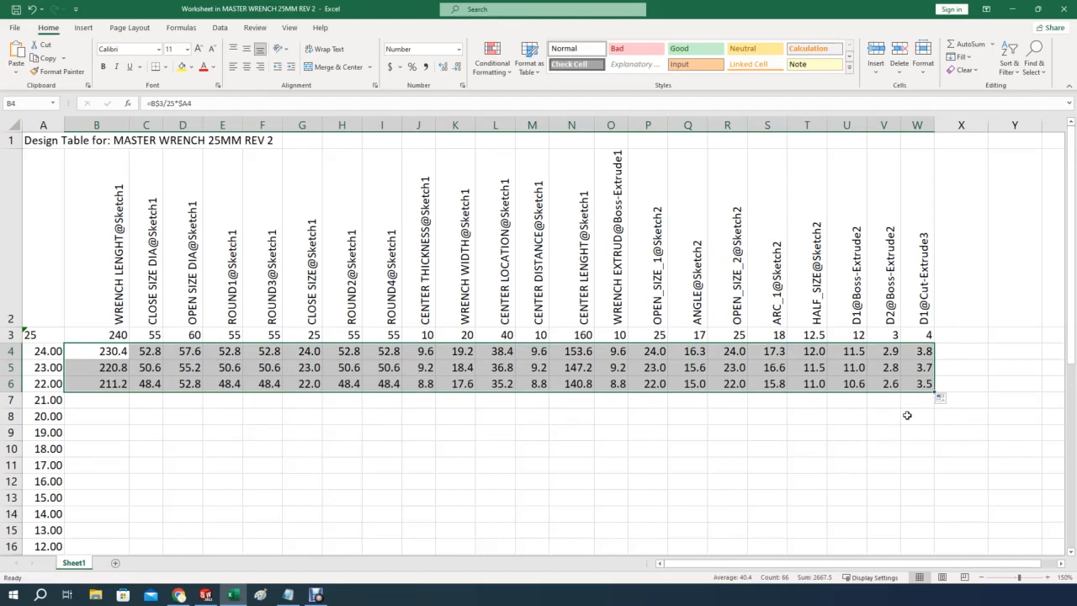
{"action": "left_click_drag", "start_coordinate": [934, 392], "coordinate": [940, 510]}
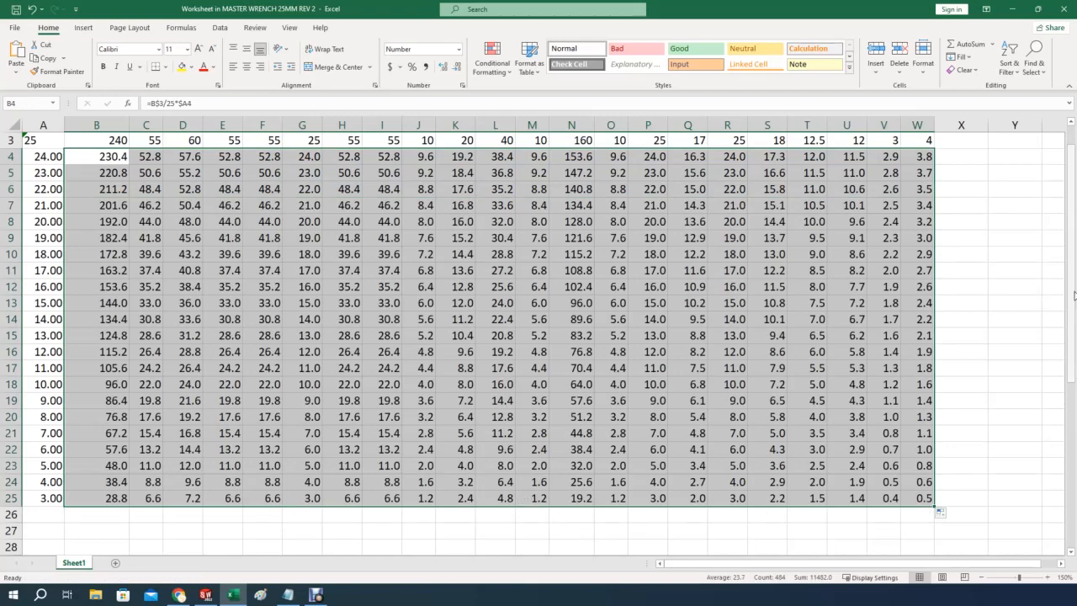
{"action": "scroll", "coordinate": [438, 508], "scroll_direction": "up", "scroll_amount": 1}
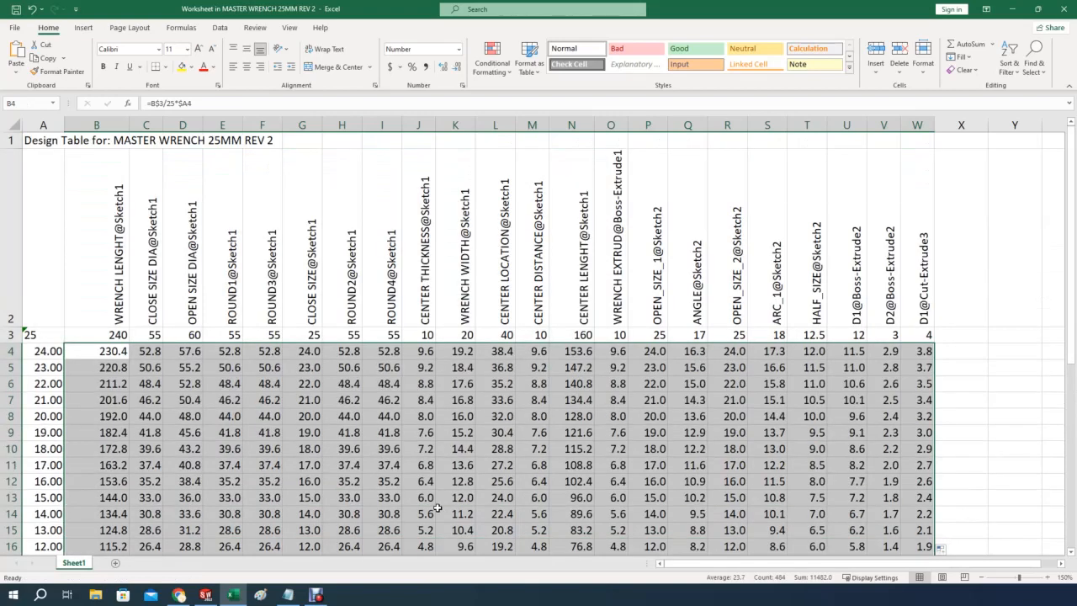
Format the configuration names in A3 through A25 as Text
{"action": "mouse_move", "coordinate": [1071, 296]}
{"action": "left_mouse_down"}
{"action": "mouse_move", "coordinate": [1070, 397]}
{"action": "mouse_move", "coordinate": [1071, 291]}
{"action": "left_mouse_up"}
{"action": "left_click_drag", "start_coordinate": [38, 336], "coordinate": [51, 497]}
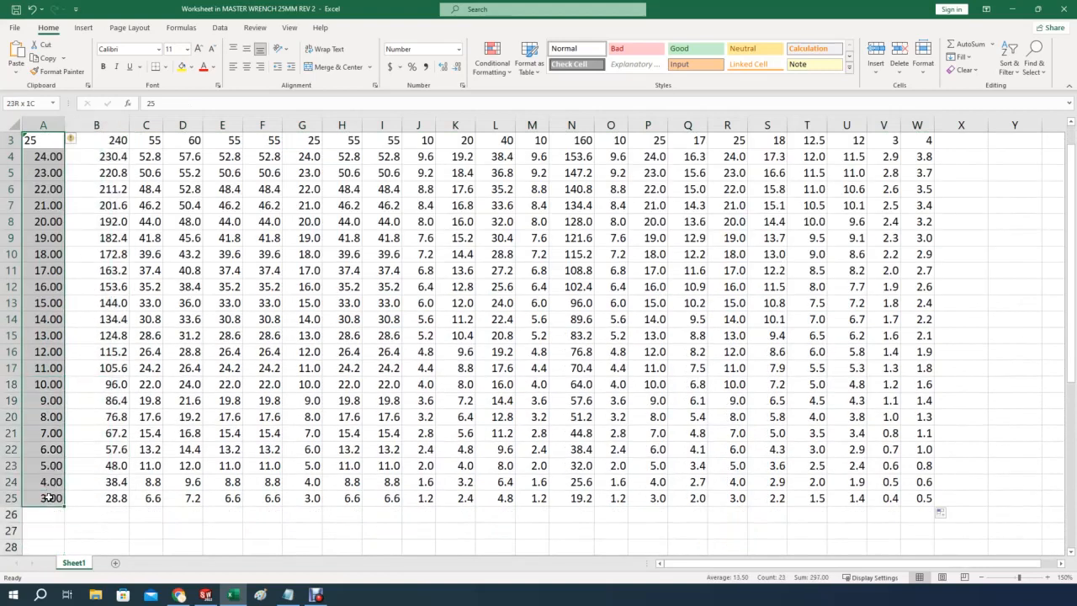
{"action": "left_click", "coordinate": [458, 49]}
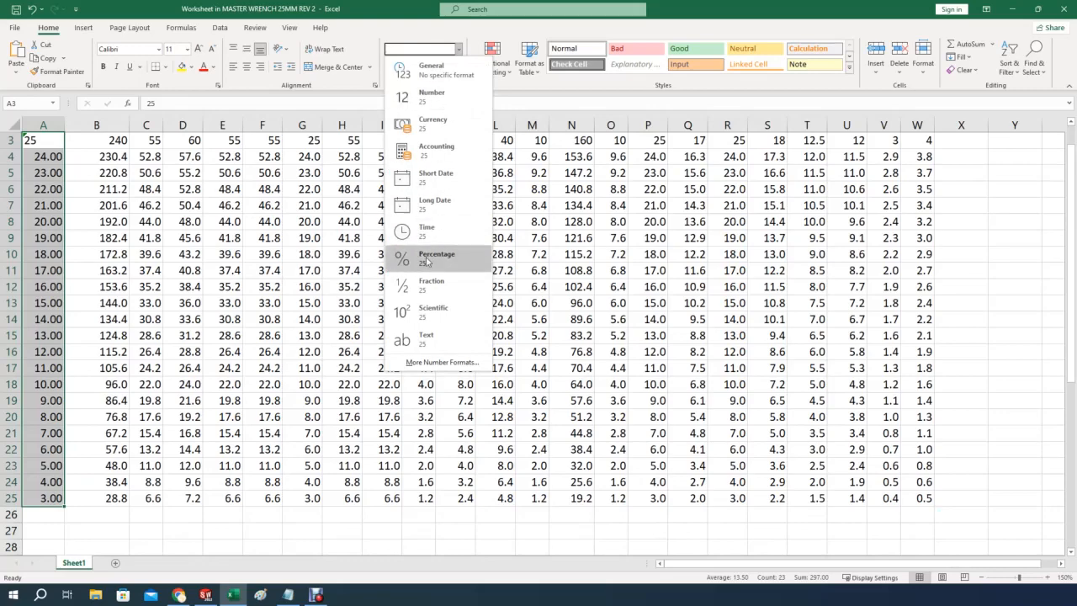
{"action": "left_click", "coordinate": [421, 339]}
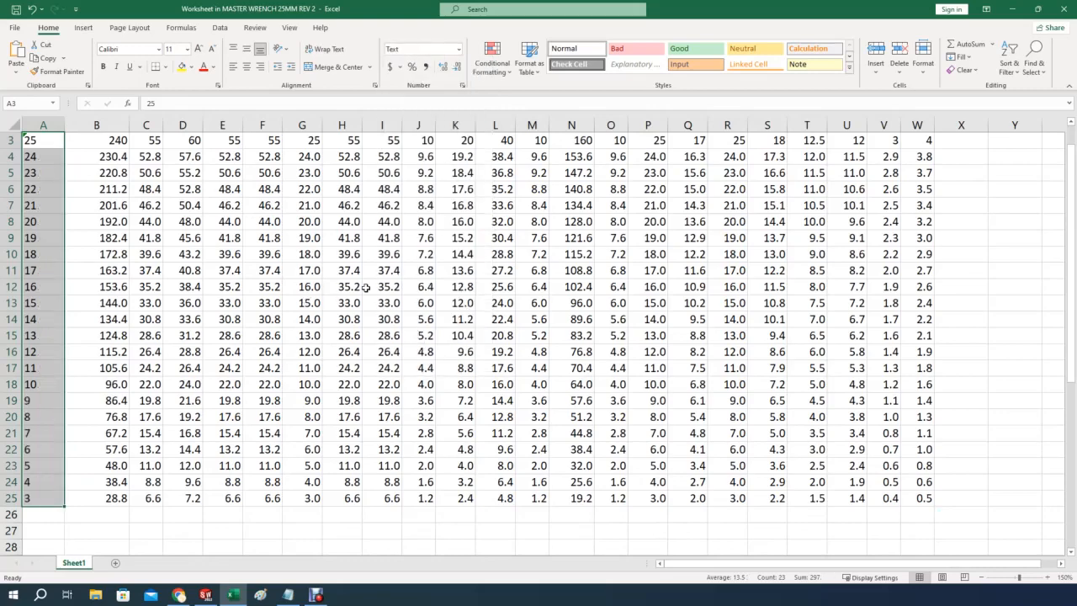
{"action": "left_click_drag", "start_coordinate": [1075, 308], "coordinate": [1075, 279]}
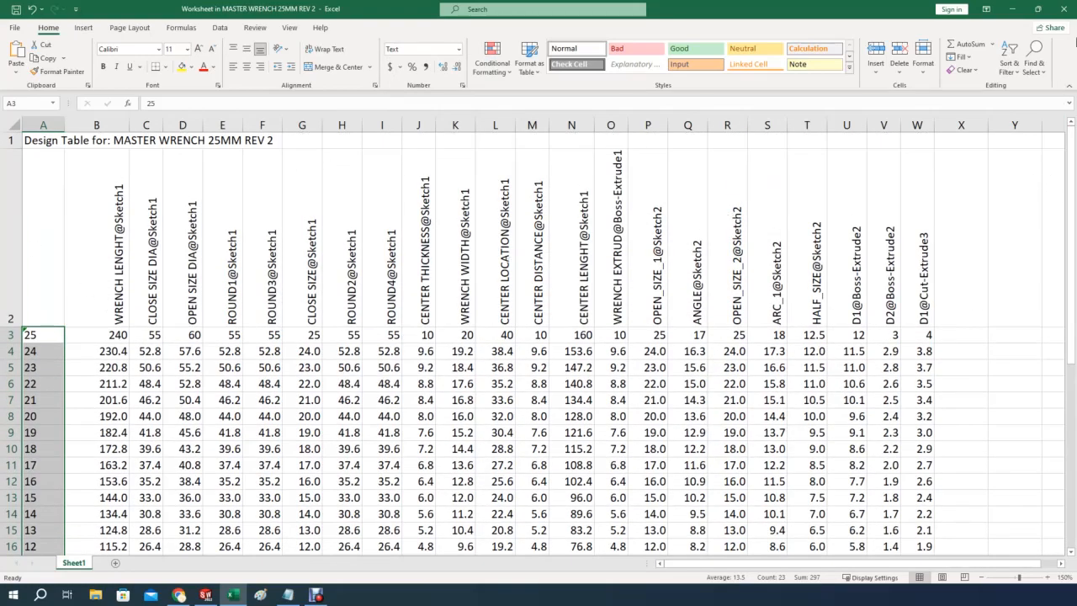
Close the design table worksheet to generate the wrench configurations from 25 down to 3 and acknowledge the message
{"action": "left_click", "coordinate": [1065, 10]}
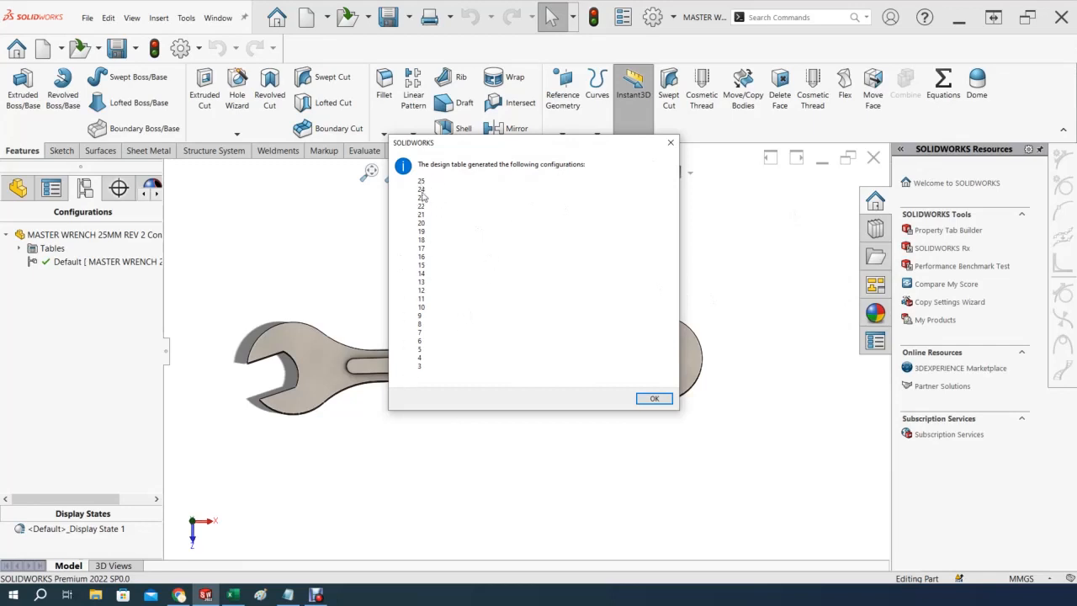
{"action": "left_click", "coordinate": [666, 399]}
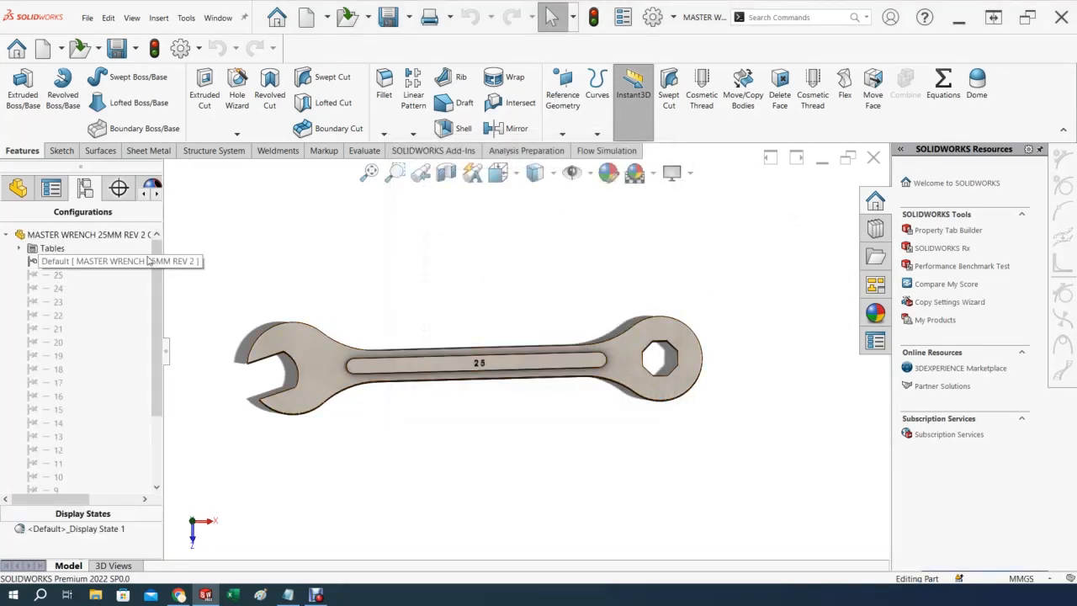
{"action": "left_click_drag", "start_coordinate": [158, 271], "coordinate": [185, 224]}
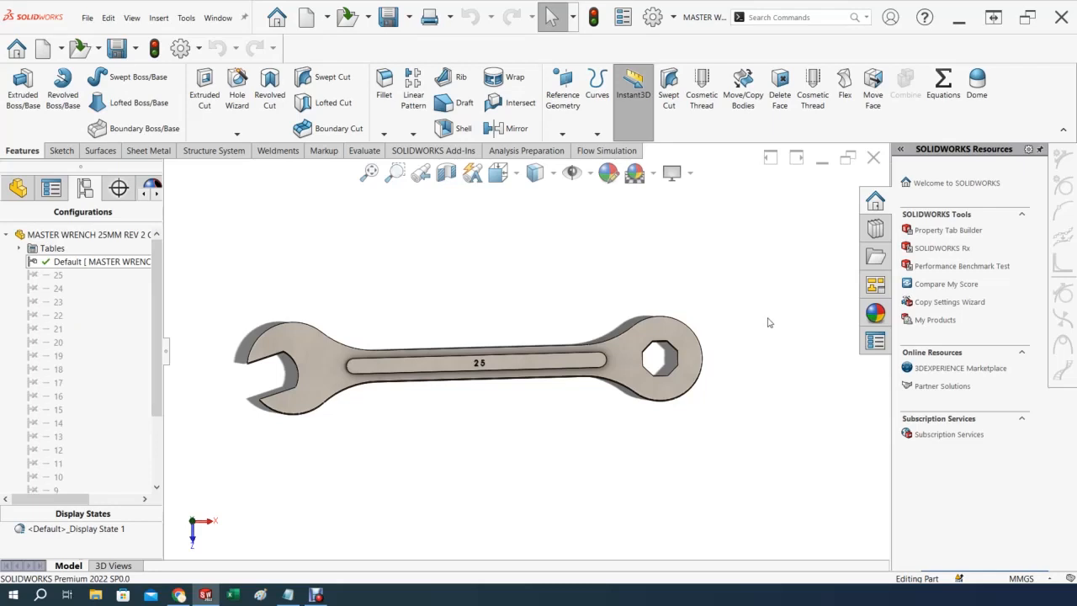
Activate configurations 24, 23 and 22 in turn to check the wrench's scaling and engraved number
{"action": "left_click", "coordinate": [32, 289]}
{"action": "double_click", "coordinate": [31, 289]}
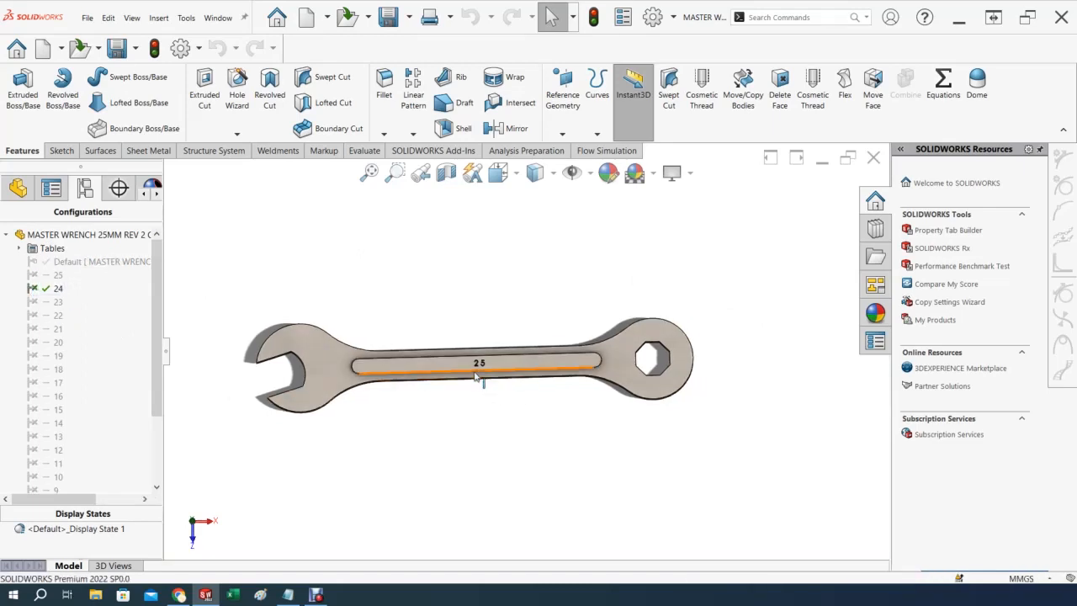
{"action": "left_click", "coordinate": [34, 305]}
{"action": "double_click", "coordinate": [35, 303]}
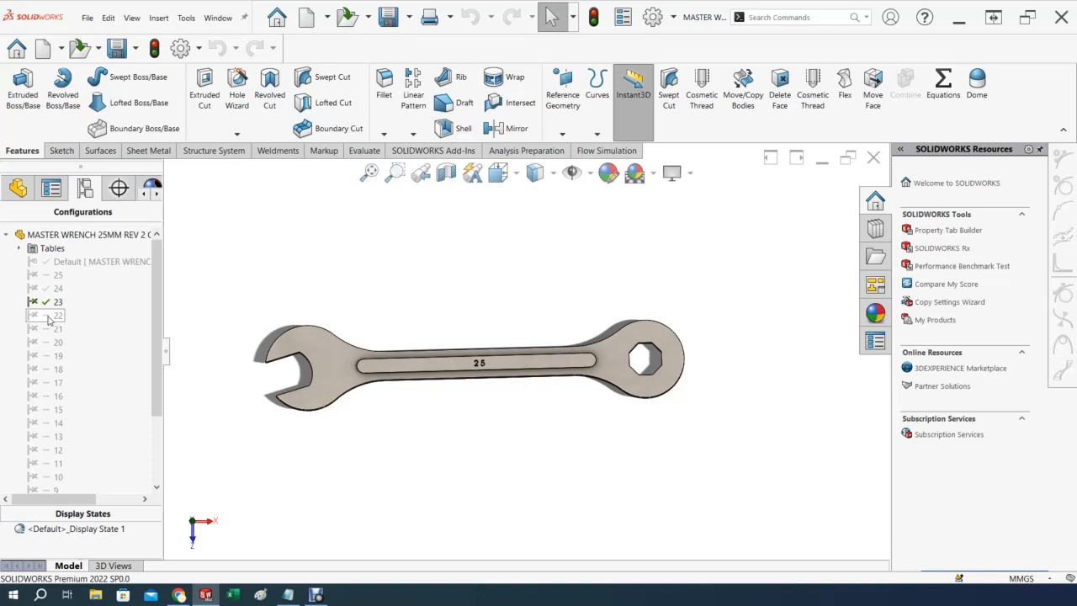
{"action": "left_click", "coordinate": [32, 316]}
{"action": "double_click", "coordinate": [32, 316]}
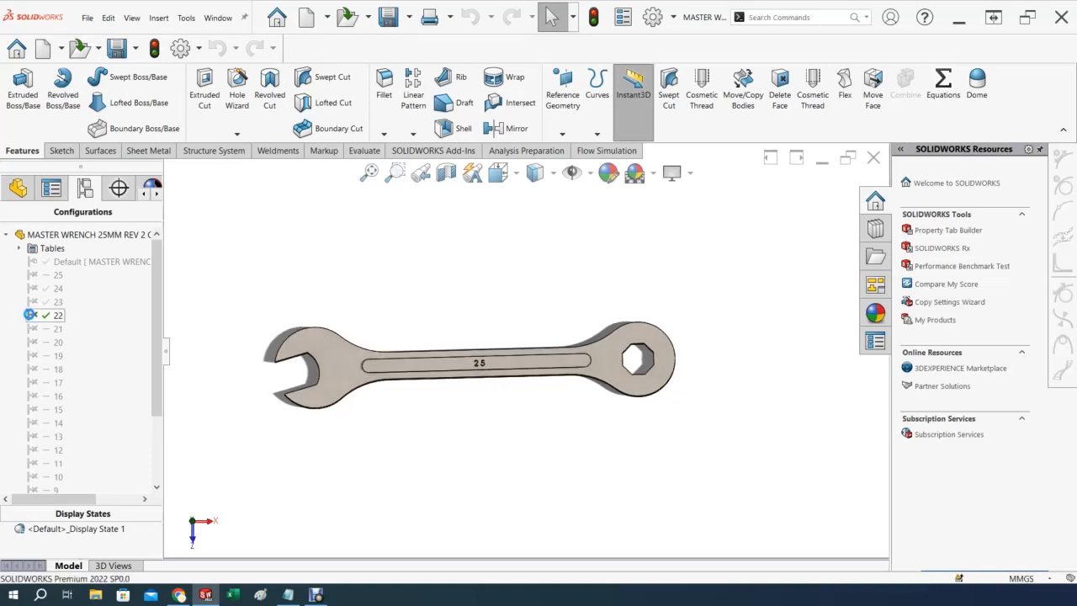
Activate configuration 3 and examine its proportions and engraved text up close
{"action": "left_click_drag", "start_coordinate": [159, 288], "coordinate": [185, 431]}
{"action": "left_click", "coordinate": [36, 479]}
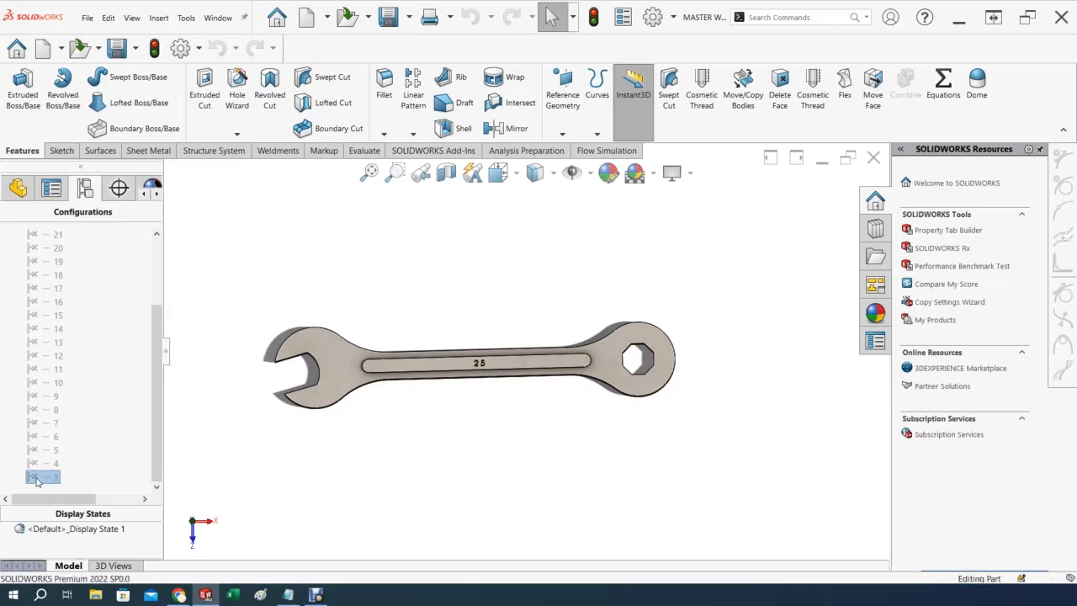
{"action": "double_click", "coordinate": [36, 478]}
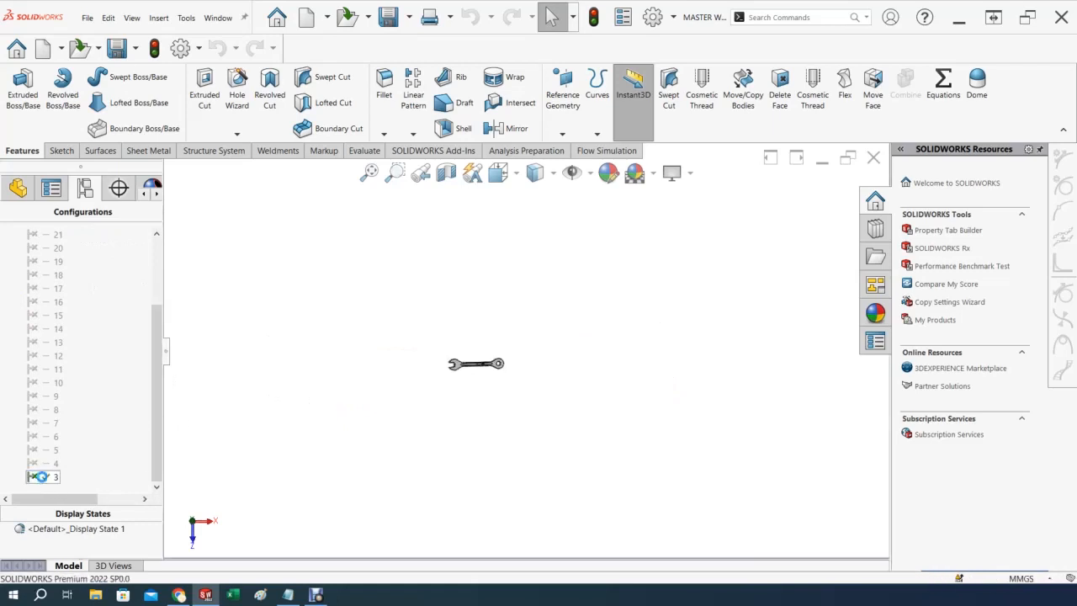
{"action": "scroll", "coordinate": [488, 358], "scroll_direction": "down", "scroll_amount": 10}
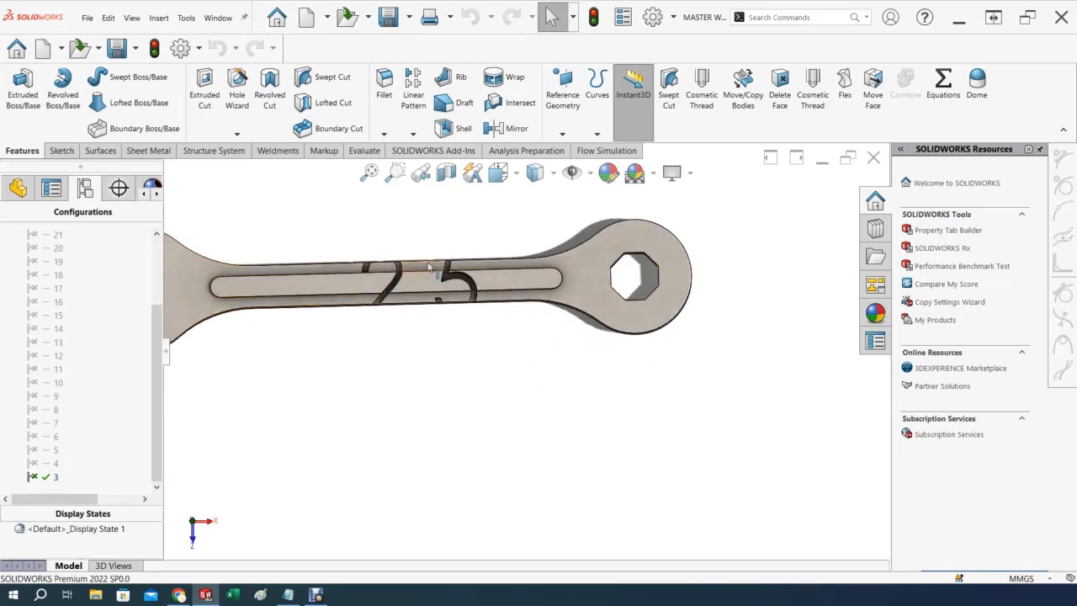
{"action": "scroll", "coordinate": [508, 322], "scroll_direction": "up", "scroll_amount": 5}
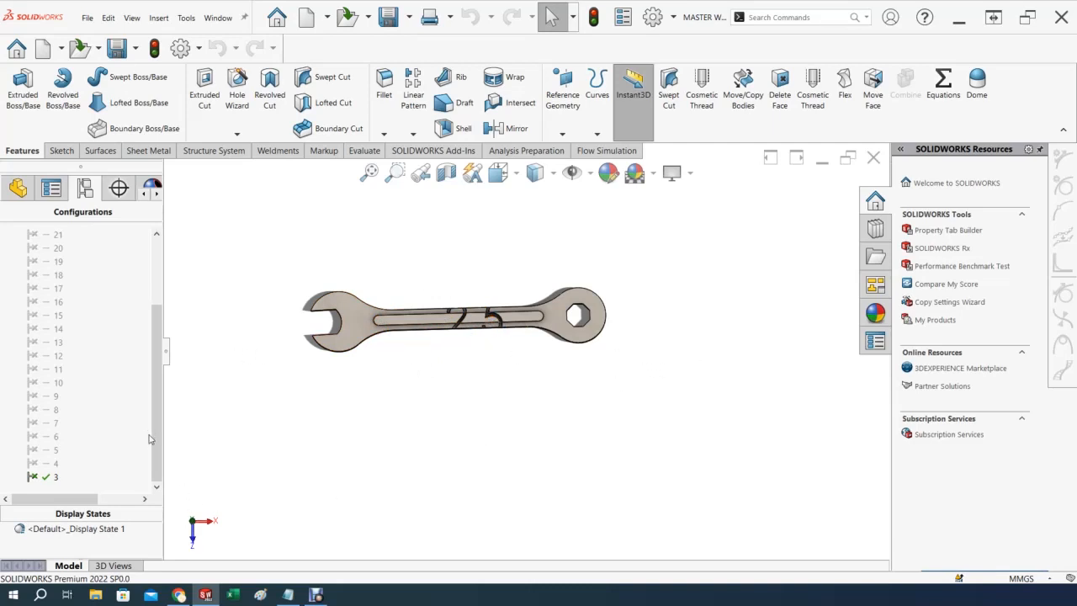
Reactivate configuration 25 and bring the whole wrench back into view
{"action": "left_click_drag", "start_coordinate": [154, 449], "coordinate": [173, 366]}
{"action": "left_click", "coordinate": [45, 275]}
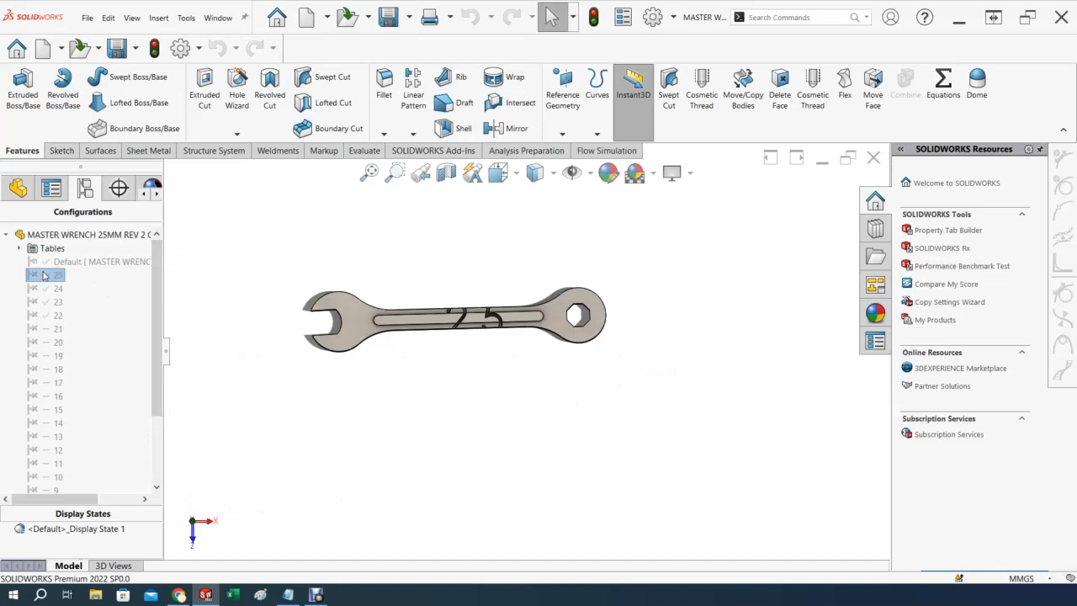
{"action": "double_click", "coordinate": [45, 275]}
{"action": "scroll", "coordinate": [550, 385], "scroll_direction": "up", "scroll_amount": 9}
{"action": "middle_click_drag", "start_coordinate": [548, 378], "coordinate": [522, 354]}
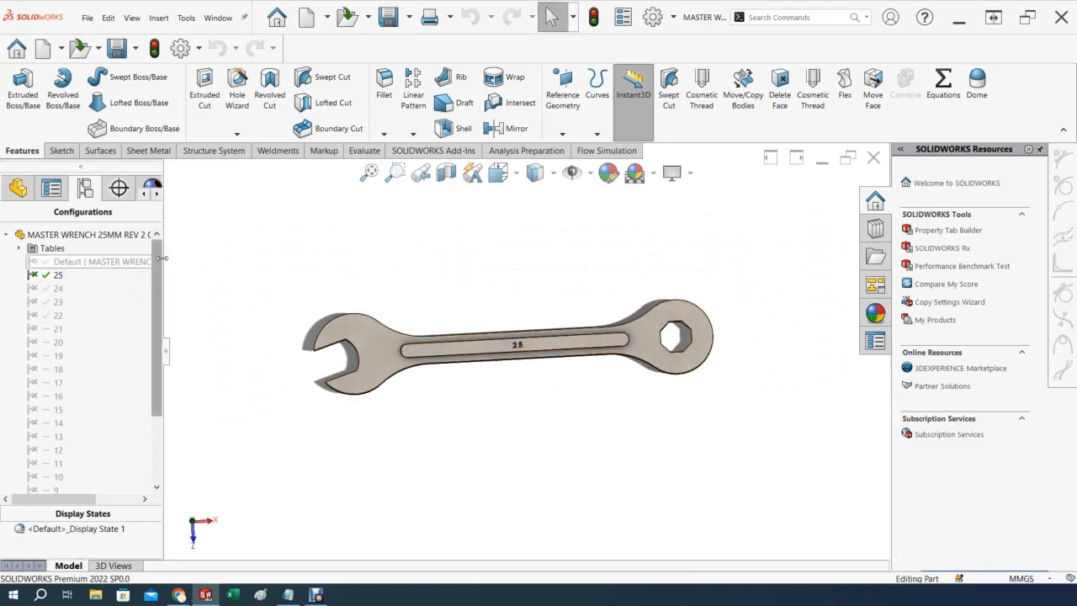
{"action": "left_click_drag", "start_coordinate": [159, 268], "coordinate": [168, 221]}
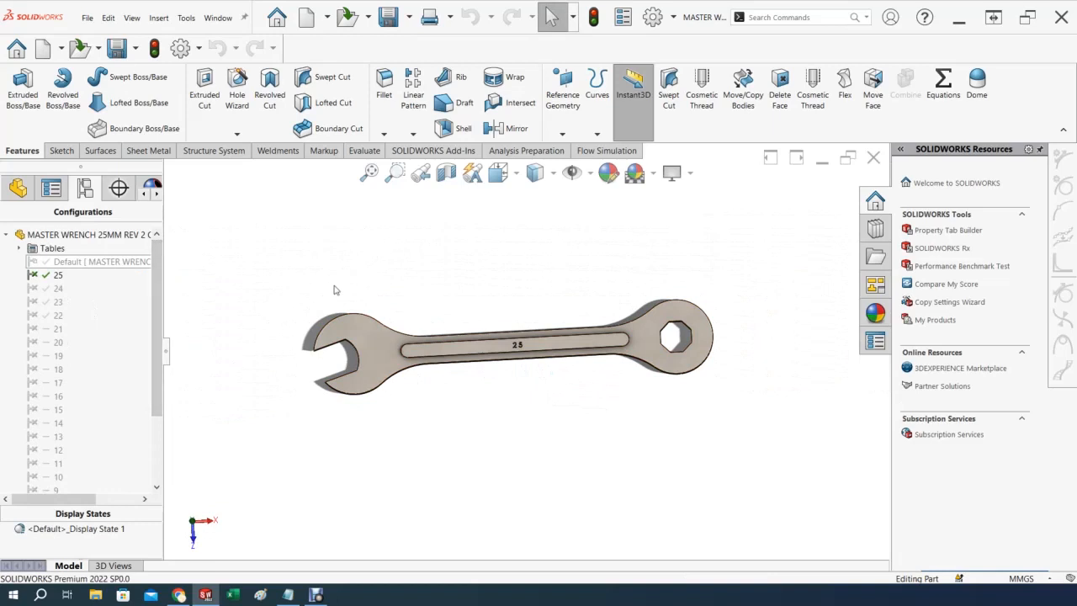
{"action": "mouse_move", "coordinate": [532, 396]}
{"action": "middle_mouse_down"}
{"action": "mouse_move", "coordinate": [526, 382]}
{"action": "mouse_move", "coordinate": [526, 392]}
{"action": "middle_mouse_up"}
{"action": "mouse_move", "coordinate": [523, 319]}
{"action": "middle_mouse_down"}
{"action": "mouse_move", "coordinate": [530, 289]}
{"action": "mouse_move", "coordinate": [524, 301]}
{"action": "middle_mouse_up"}
Review the WRENCH SIZE REV 3 property for each configuration in the file properties, leaving the values as they are
{"action": "left_click", "coordinate": [17, 187]}
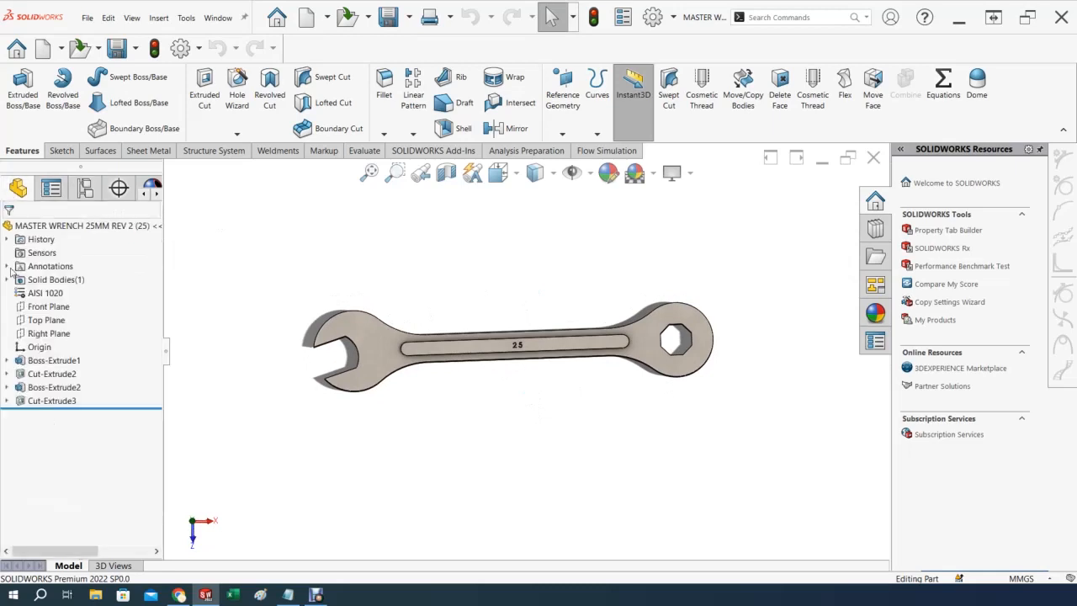
{"action": "left_click", "coordinate": [625, 18]}
{"action": "left_click_drag", "start_coordinate": [368, 69], "coordinate": [937, 33]}
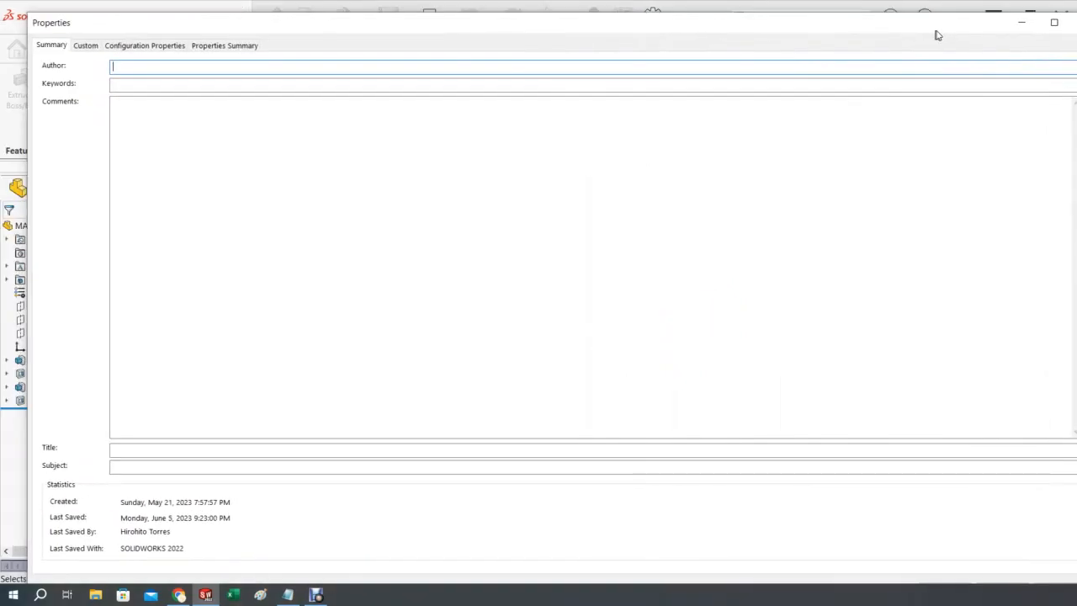
{"action": "left_click", "coordinate": [145, 45]}
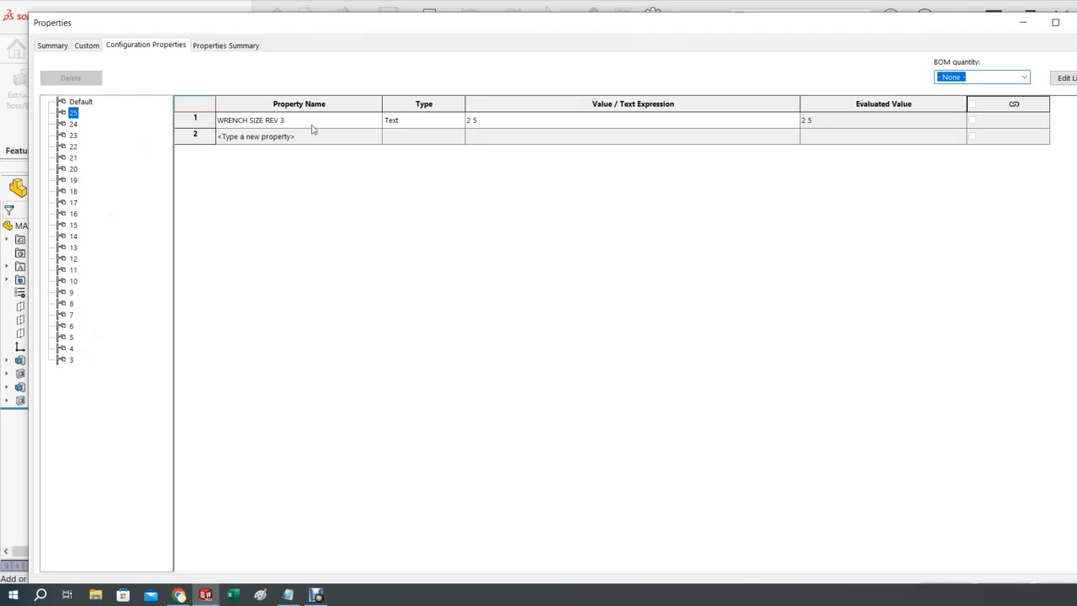
{"action": "left_click", "coordinate": [229, 47]}
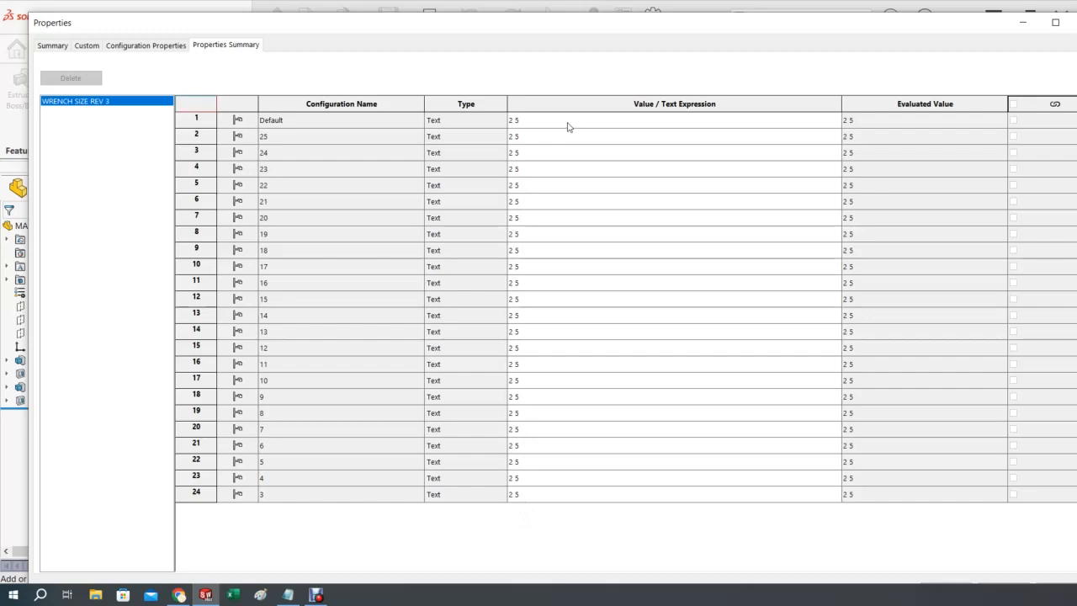
{"action": "left_click_drag", "start_coordinate": [627, 35], "coordinate": [580, 24]}
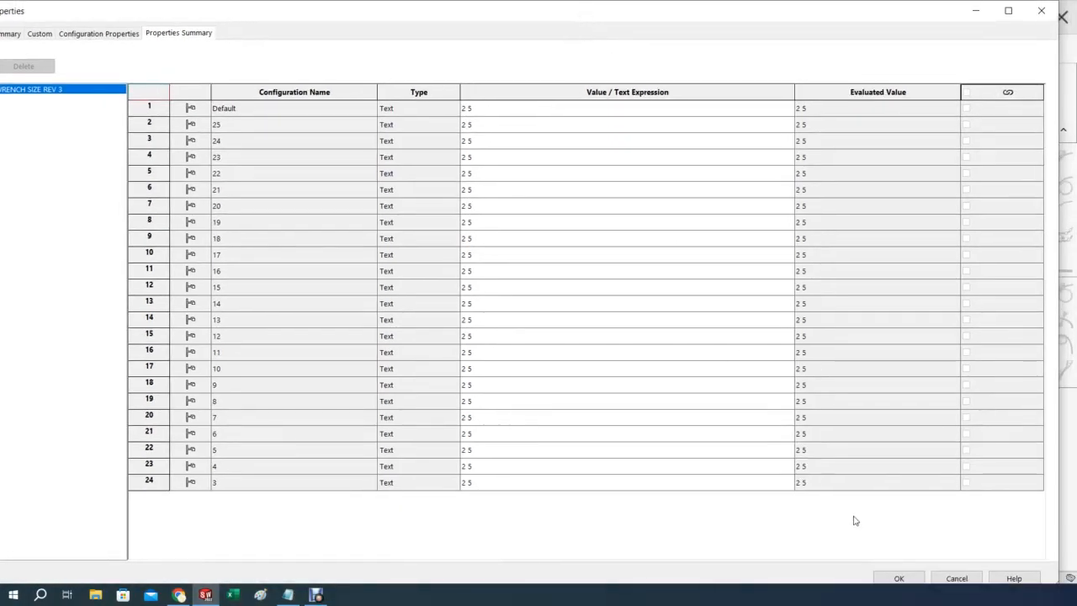
{"action": "left_click", "coordinate": [957, 578]}
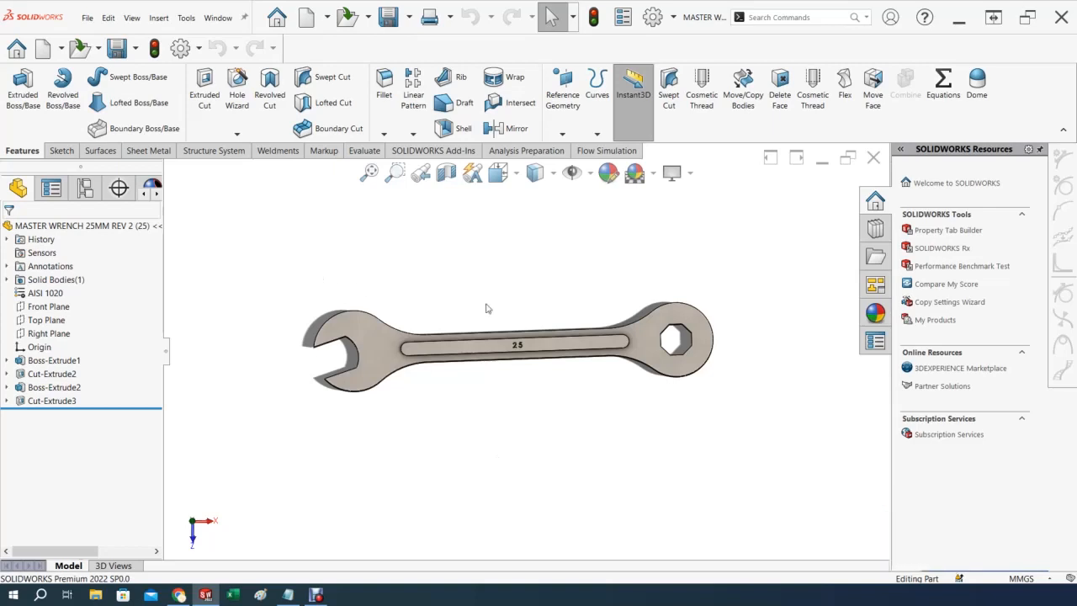
Open the Excel design table for editing and add the $PRP@WRENCH SIZE REV 3 parameter as a column
{"action": "left_click", "coordinate": [85, 192]}
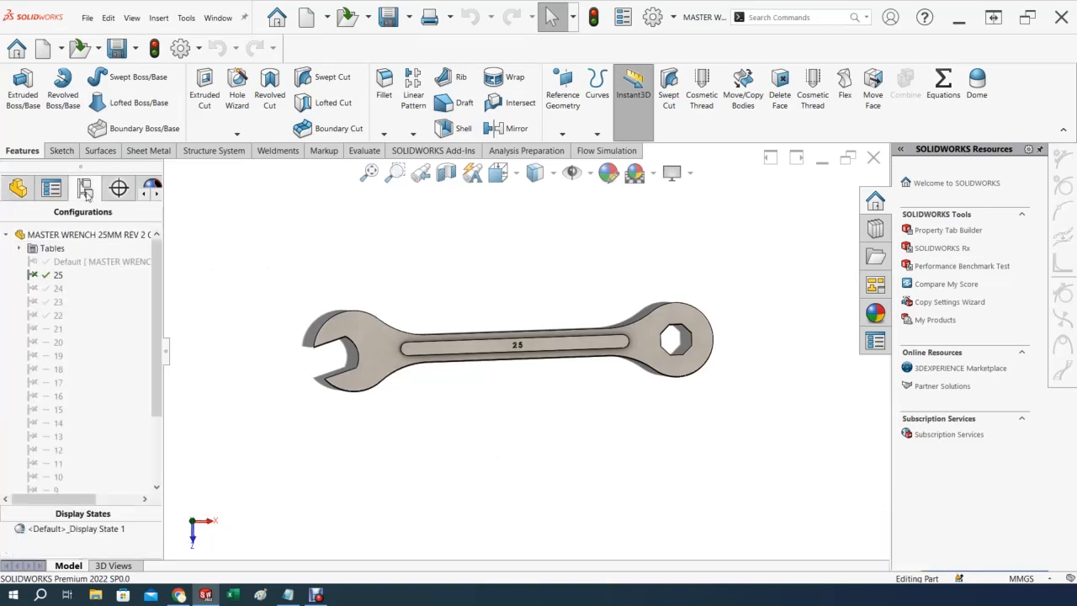
{"action": "left_click", "coordinate": [19, 248]}
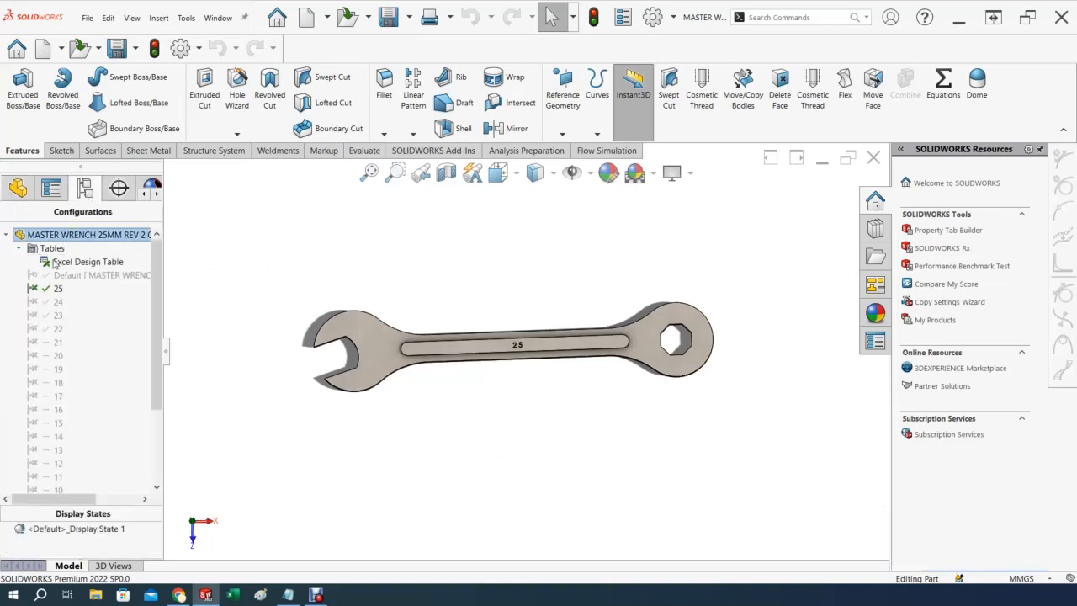
{"action": "right_click", "coordinate": [84, 262]}
{"action": "left_click", "coordinate": [122, 282]}
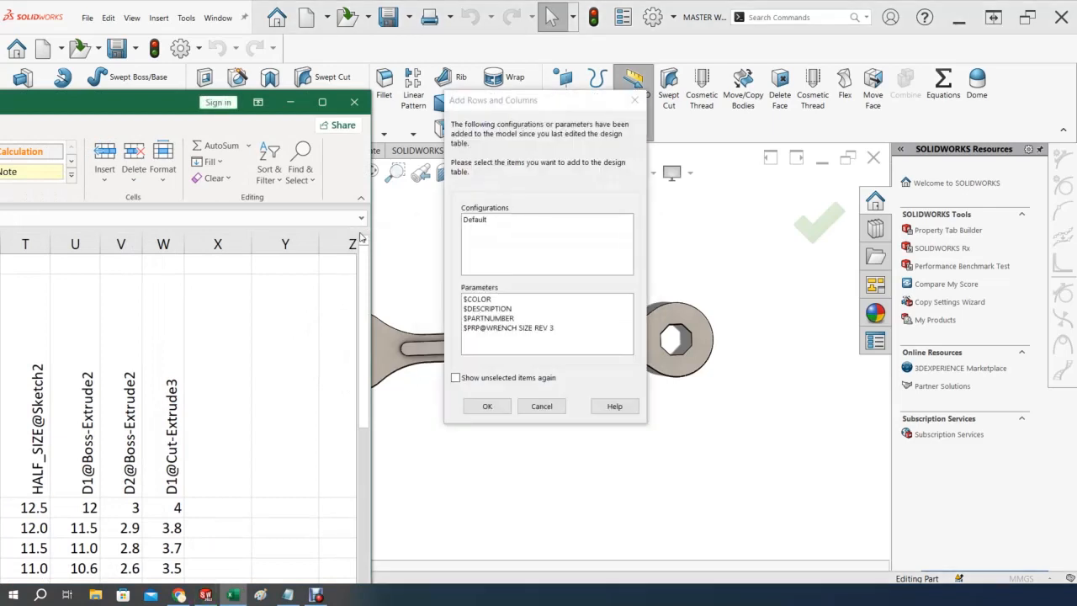
{"action": "left_click", "coordinate": [501, 329]}
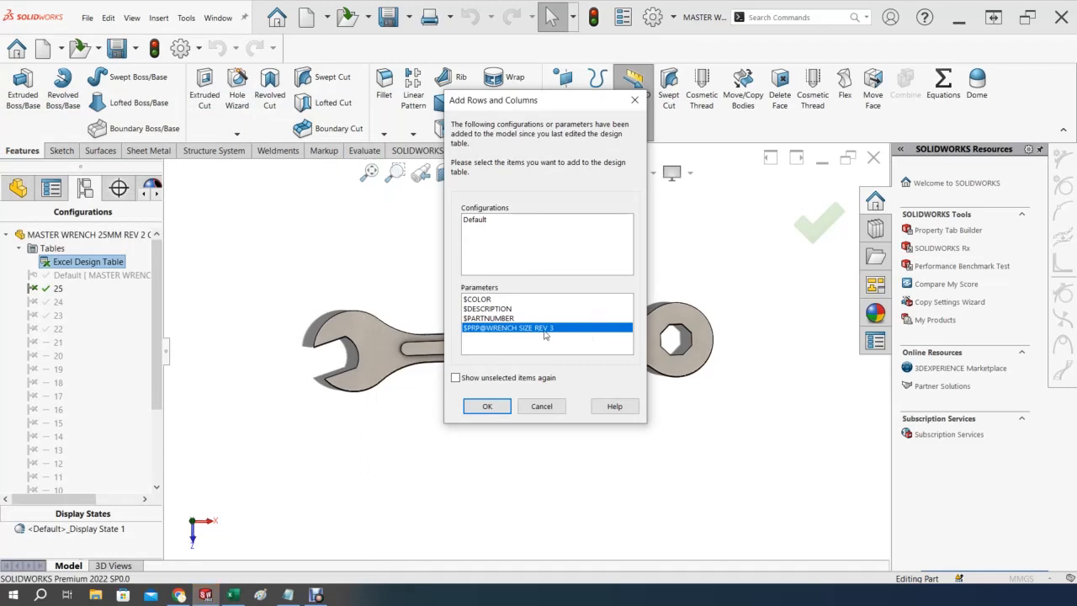
{"action": "left_click", "coordinate": [490, 407]}
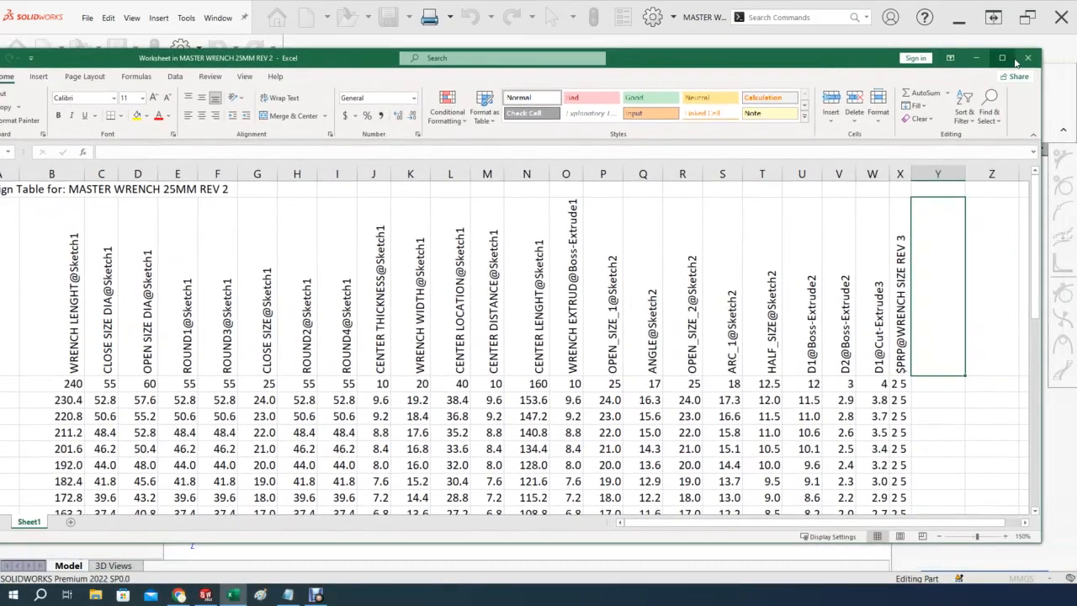
Maximize the design table worksheet and apply the Number format to the WRENCH SIZE REV 3 values in X3:X25
{"action": "left_click", "coordinate": [1001, 58]}
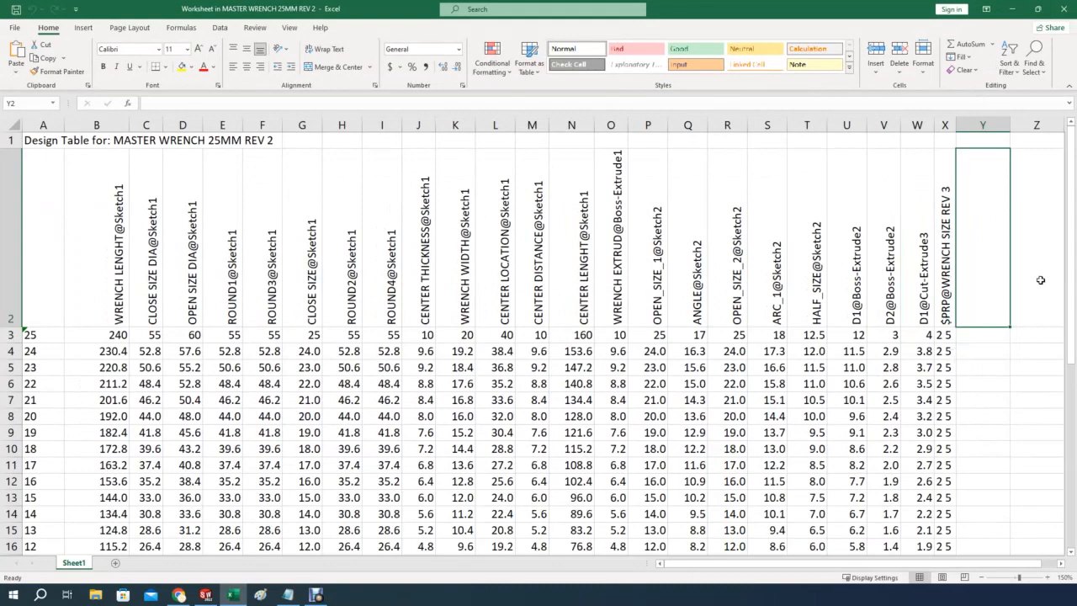
{"action": "mouse_move", "coordinate": [1072, 303]}
{"action": "left_mouse_down"}
{"action": "mouse_move", "coordinate": [1071, 353]}
{"action": "mouse_move", "coordinate": [1072, 322]}
{"action": "left_mouse_up"}
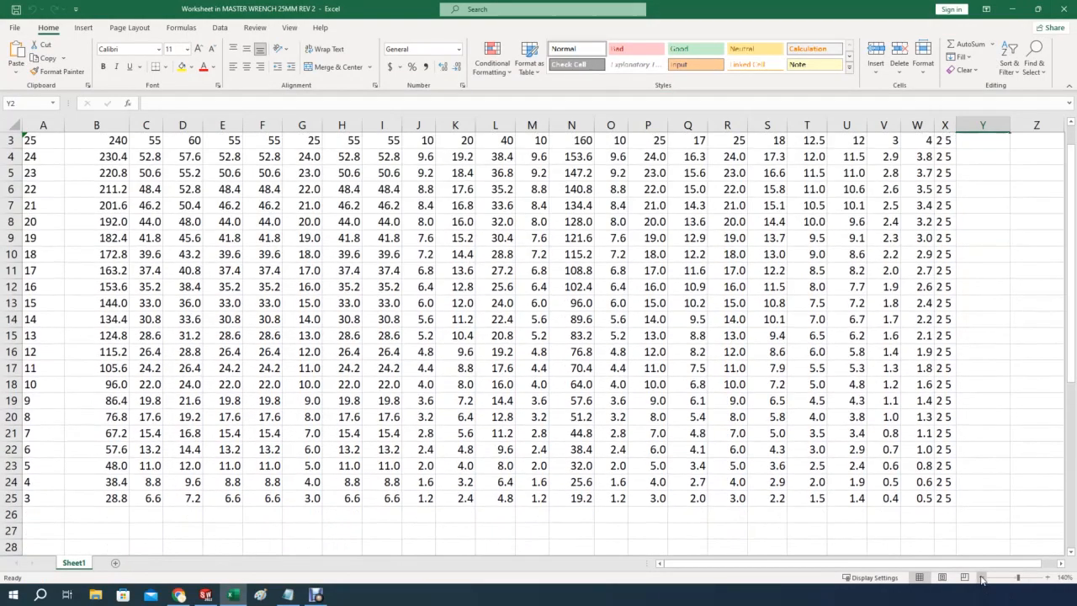
{"action": "left_click", "coordinate": [980, 577]}
{"action": "mouse_move", "coordinate": [1069, 354]}
{"action": "left_mouse_down"}
{"action": "mouse_move", "coordinate": [1072, 333]}
{"action": "mouse_move", "coordinate": [1071, 343]}
{"action": "left_mouse_up"}
{"action": "left_click", "coordinate": [981, 578]}
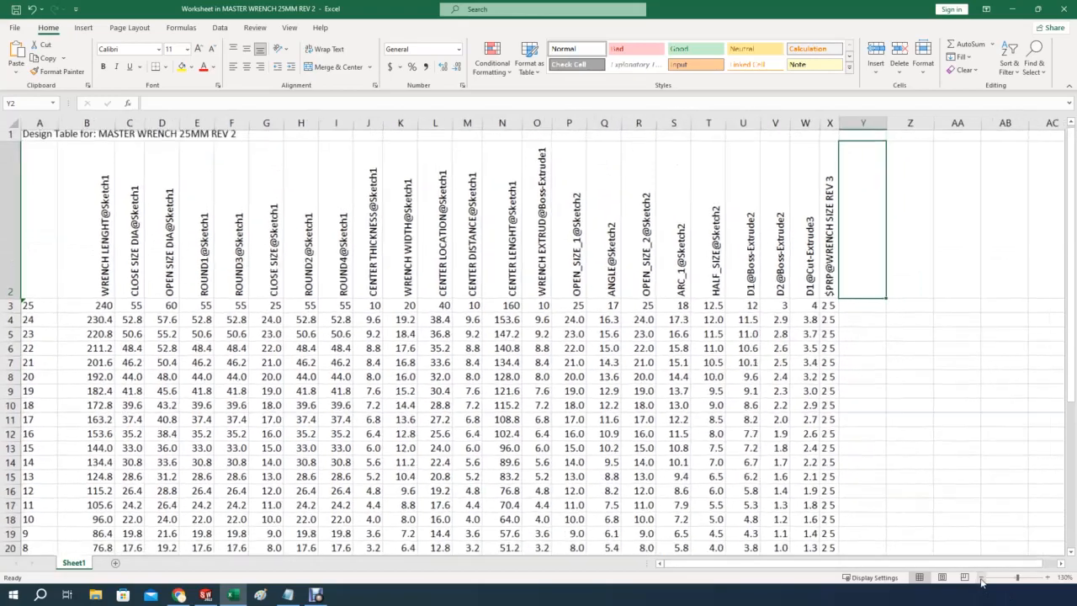
{"action": "mouse_move", "coordinate": [1071, 343]}
{"action": "left_mouse_down"}
{"action": "mouse_move", "coordinate": [1071, 381]}
{"action": "mouse_move", "coordinate": [1071, 351]}
{"action": "left_mouse_up"}
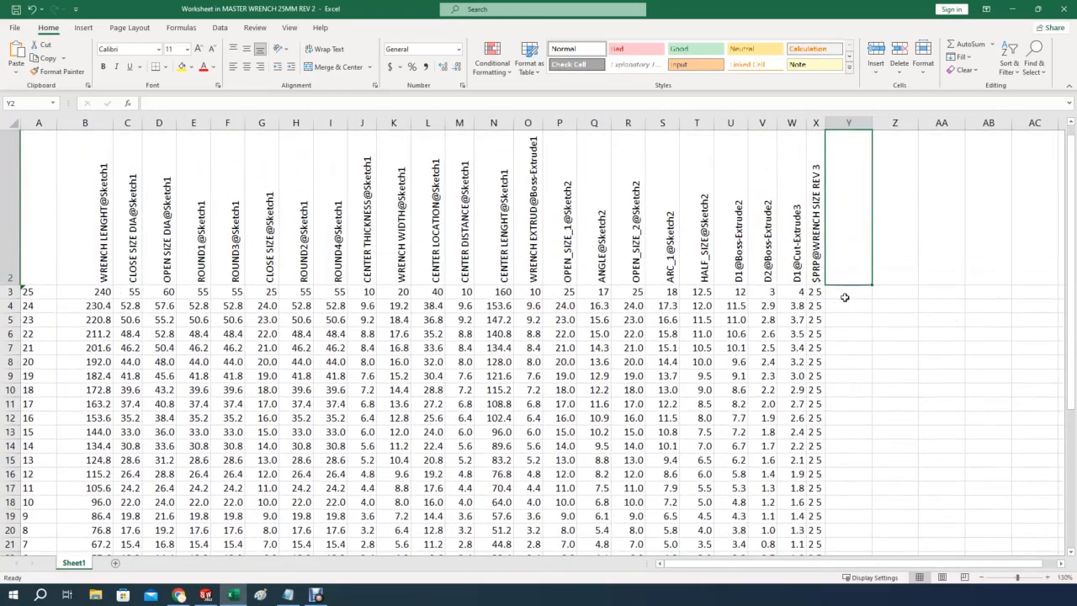
{"action": "left_click_drag", "start_coordinate": [814, 291], "coordinate": [818, 447]}
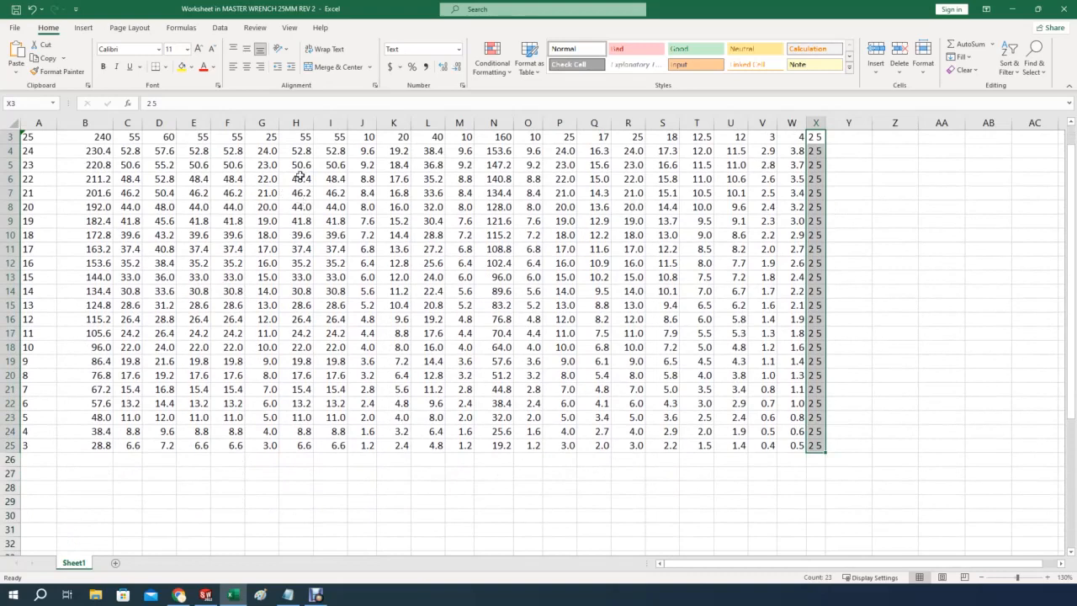
{"action": "left_click", "coordinate": [460, 48]}
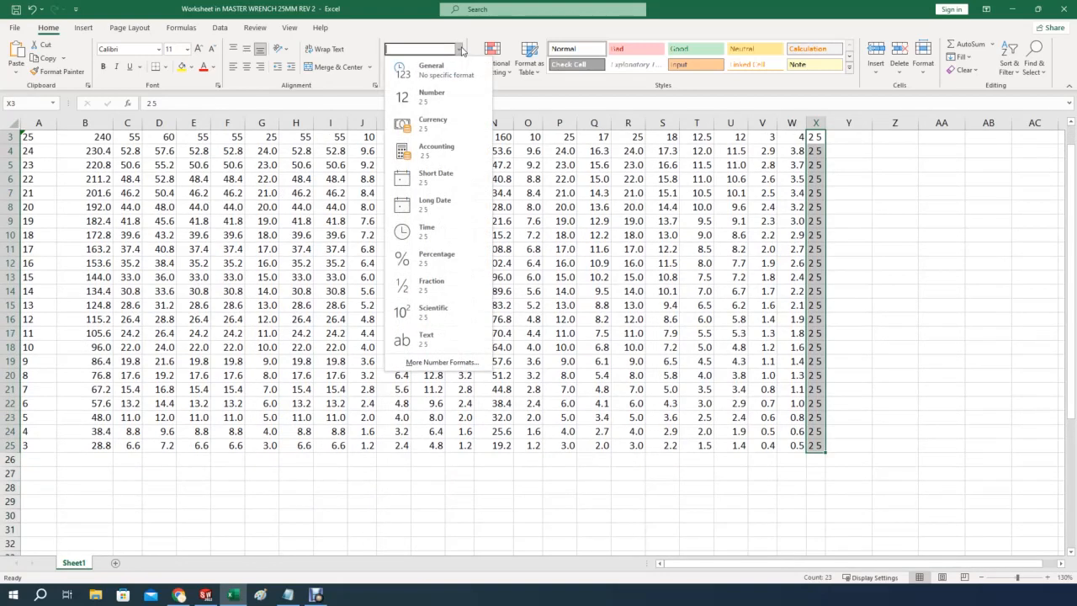
{"action": "left_click", "coordinate": [411, 100]}
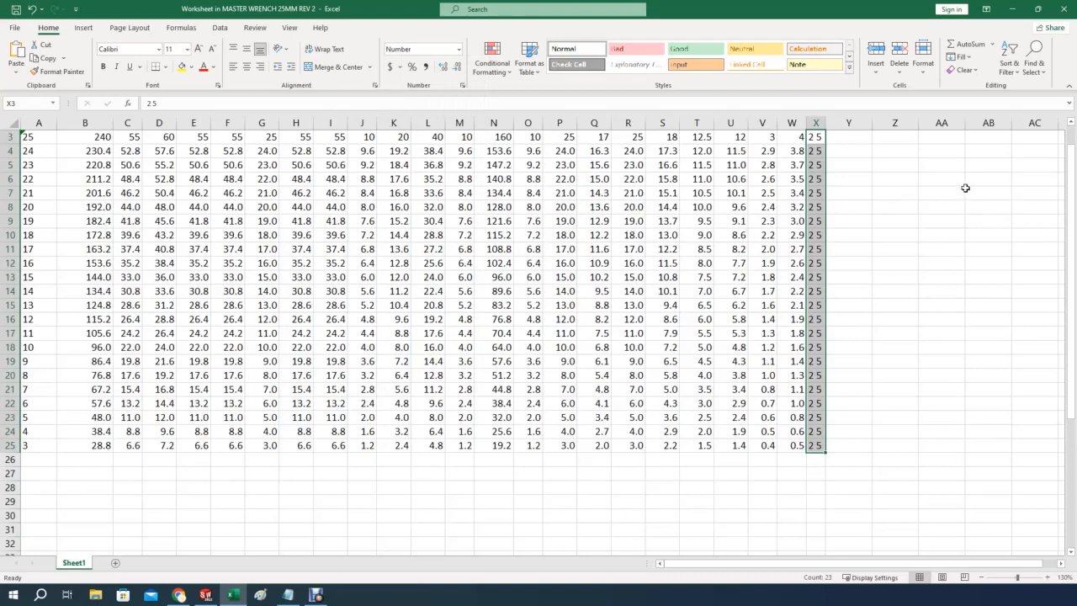
{"action": "left_click", "coordinate": [897, 190]}
Enter 25 as the WRENCH SIZE REV 3 value for configuration 25 in cell X3
{"action": "scroll", "coordinate": [1072, 187], "scroll_direction": "up", "scroll_amount": 1}
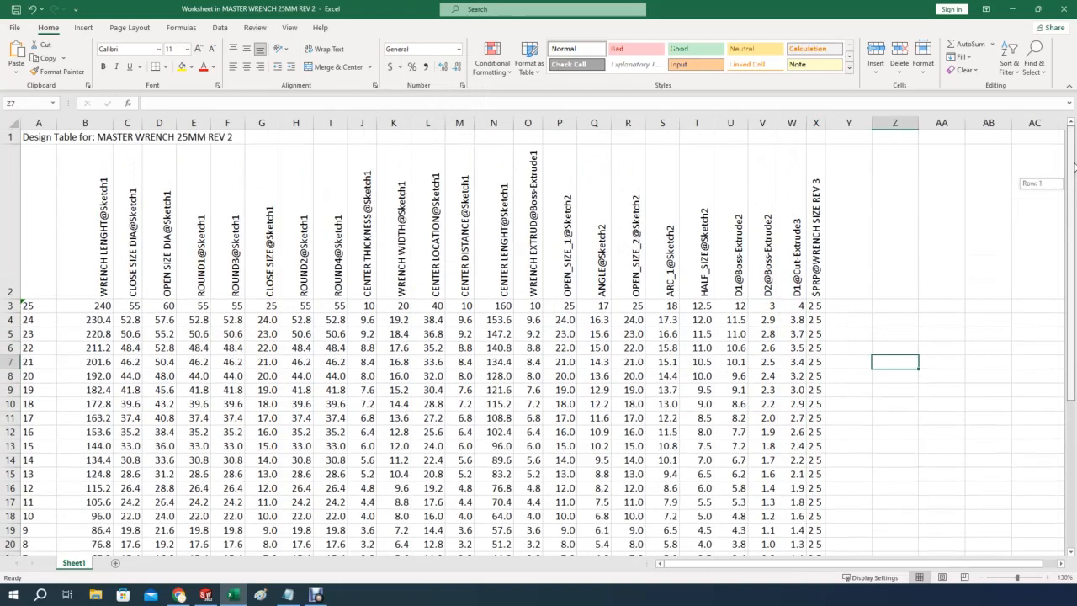
{"action": "left_click", "coordinate": [813, 305]}
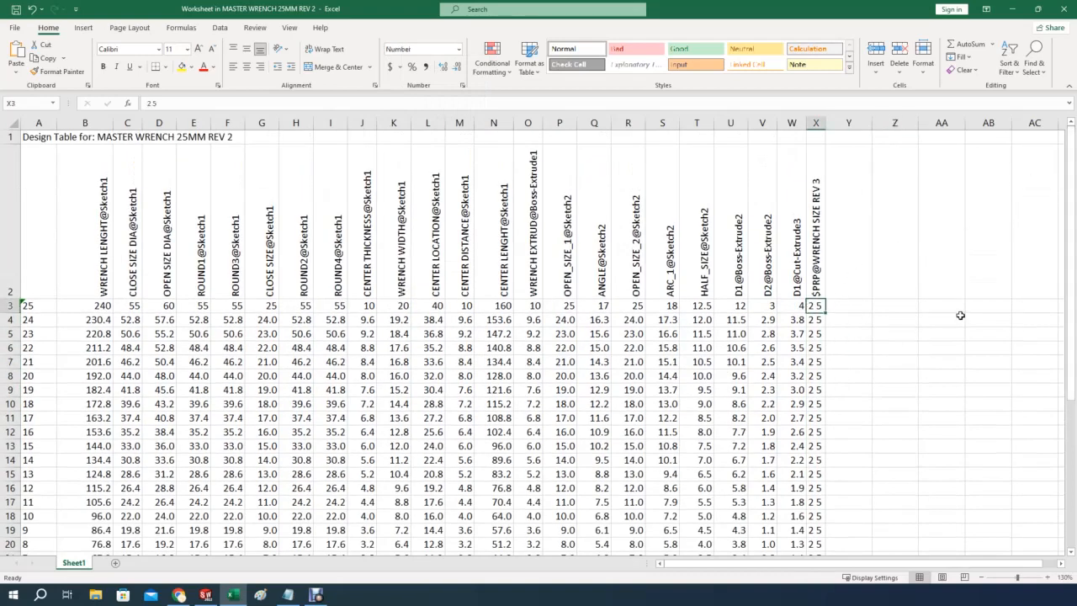
{"action": "type", "text": "2 "}
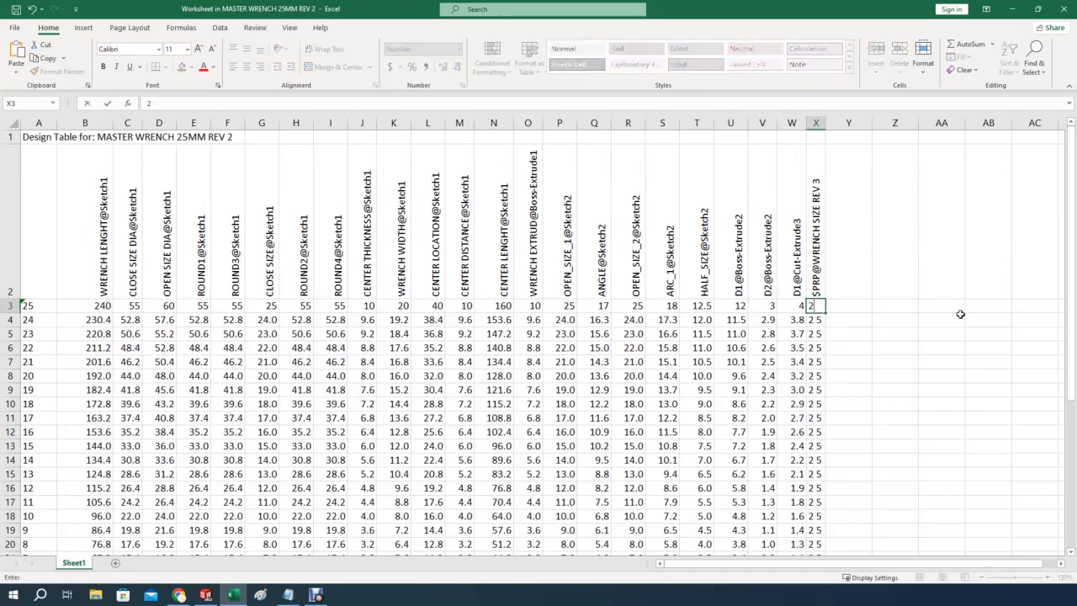
{"action": "type", "text": "5"}
{"action": "key", "text": "Return"}
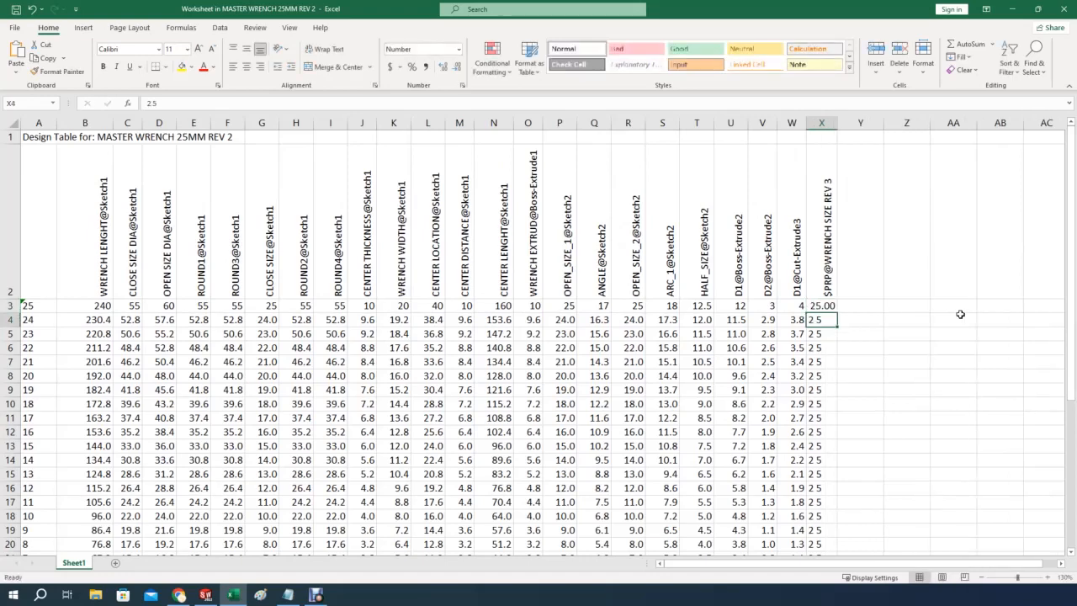
Enter the formula =X3-1 in cell X4 and fill it down through X25 for the remaining configurations
{"action": "type", "text": "="}
{"action": "left_click", "coordinate": [826, 306]}
{"action": "type", "text": "-1"}
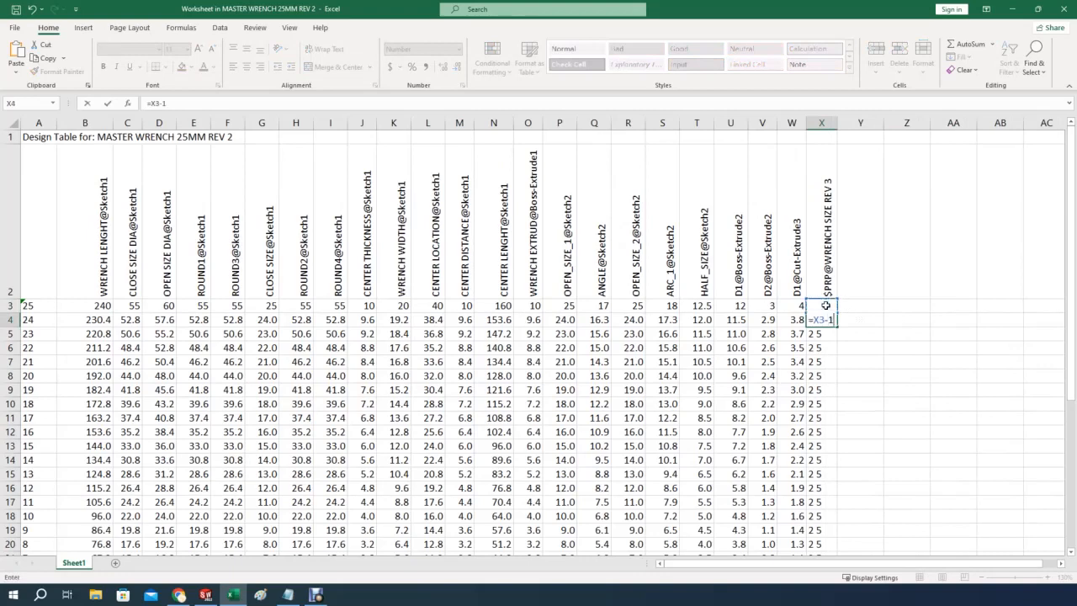
{"action": "key", "text": "Return"}
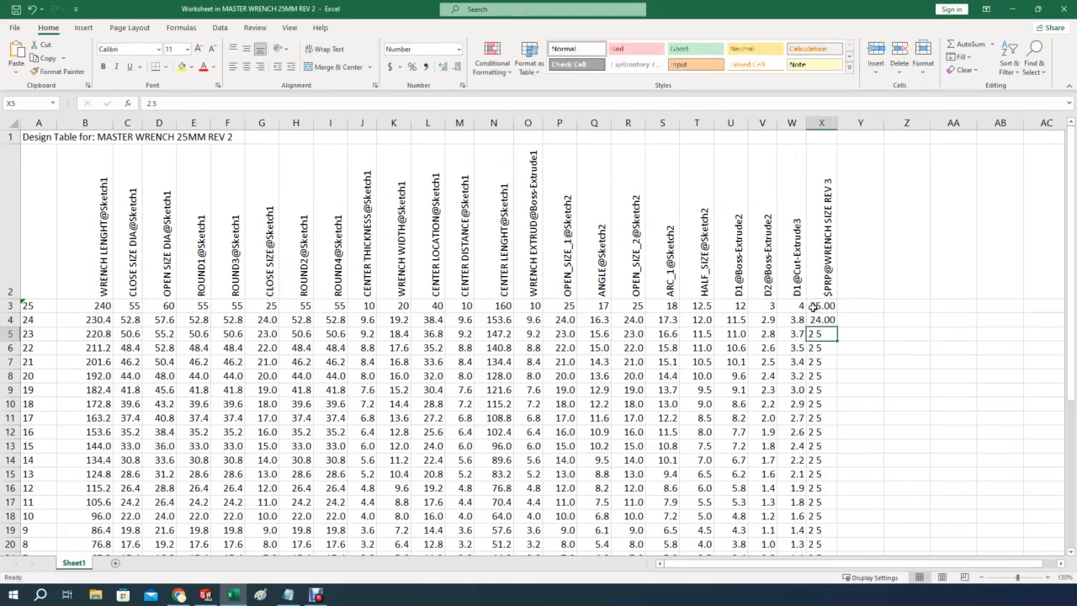
{"action": "left_click", "coordinate": [827, 319]}
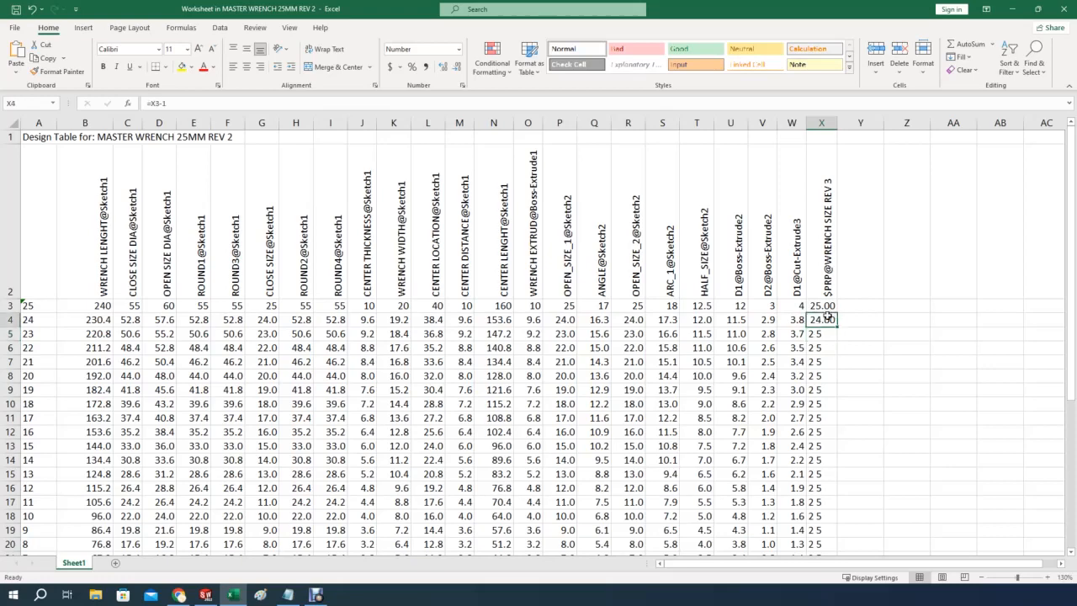
{"action": "left_click_drag", "start_coordinate": [837, 328], "coordinate": [811, 455]}
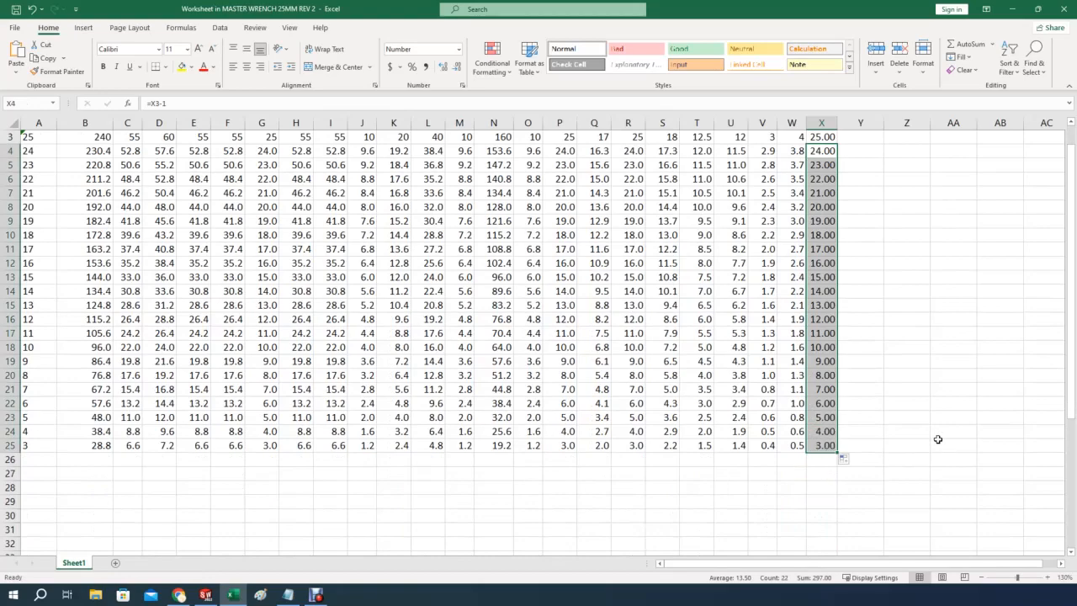
Format the WRENCH SIZE REV 3 values in X3:X25 as Text and close the worksheet to update the model
{"action": "left_click_drag", "start_coordinate": [1076, 243], "coordinate": [1074, 260]}
{"action": "scroll", "coordinate": [1071, 192], "scroll_direction": "up", "scroll_amount": 2}
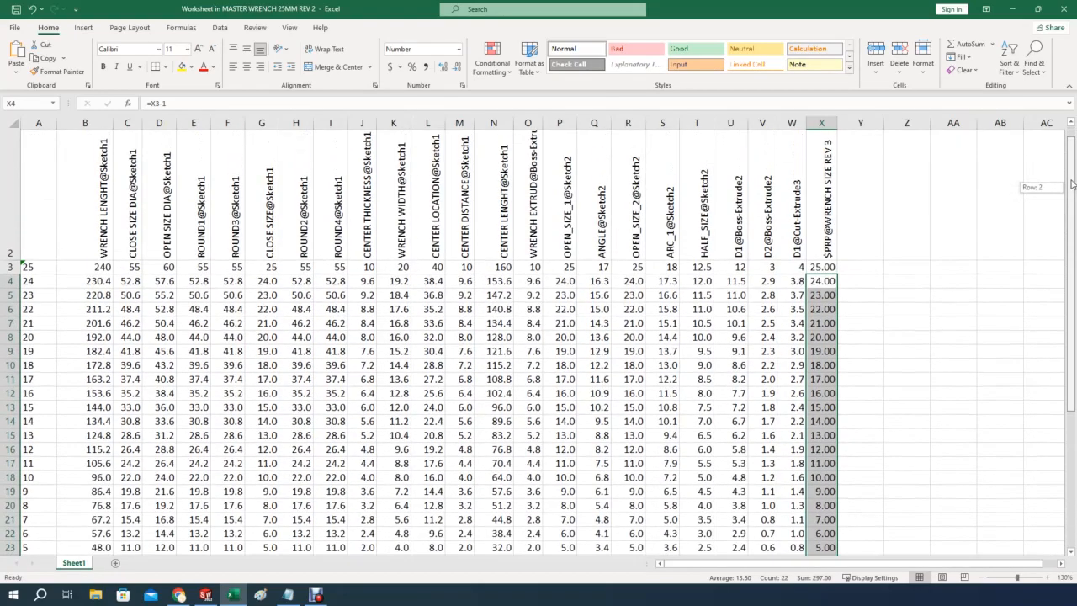
{"action": "left_click_drag", "start_coordinate": [814, 292], "coordinate": [819, 447]}
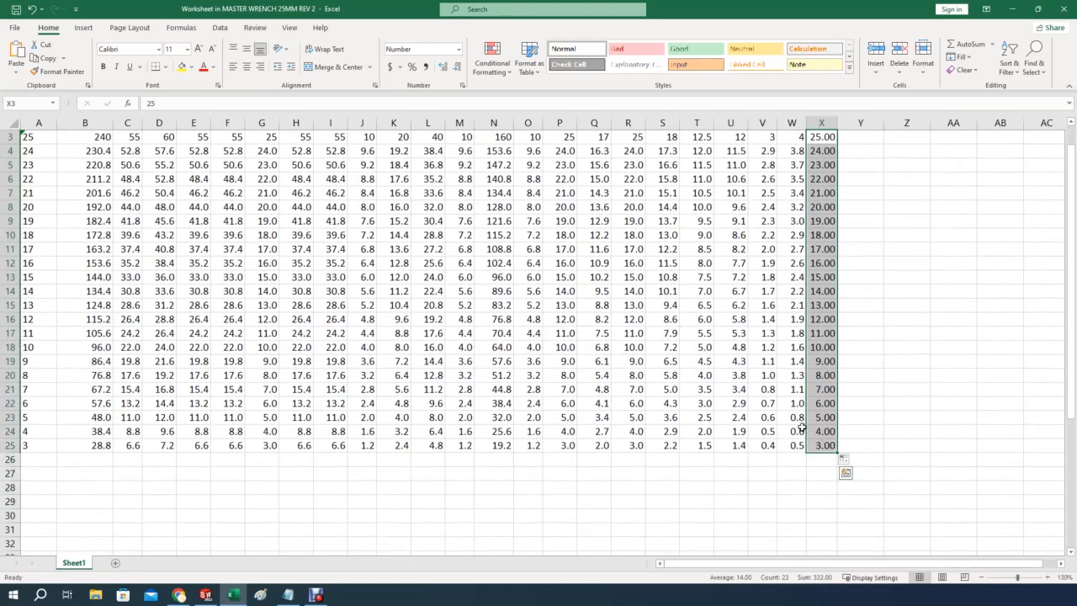
{"action": "left_click", "coordinate": [459, 49]}
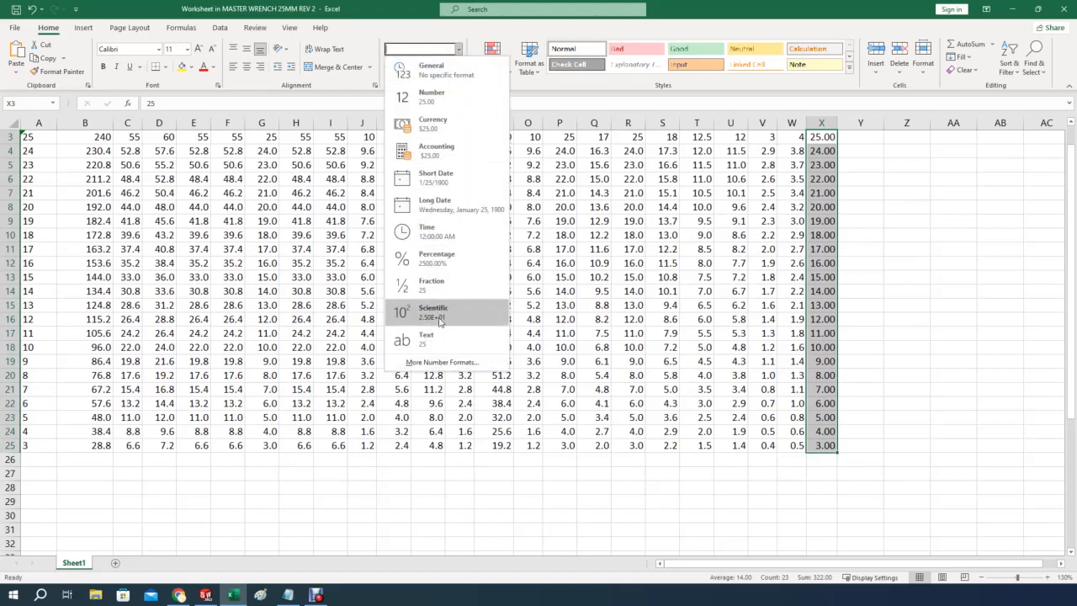
{"action": "left_click", "coordinate": [426, 338]}
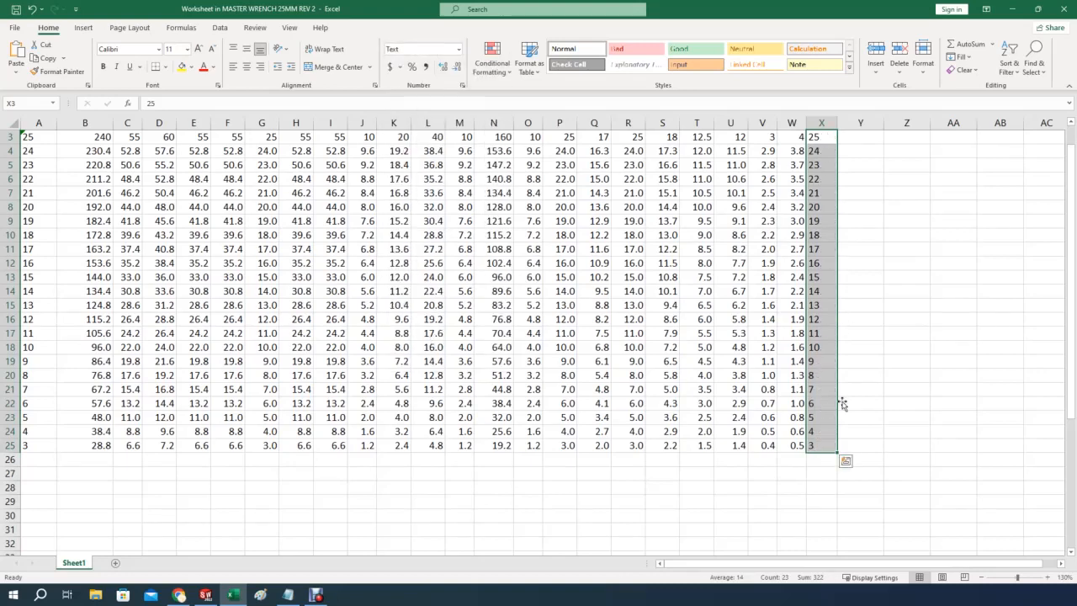
{"action": "scroll", "coordinate": [841, 402], "scroll_direction": "up", "scroll_amount": 1}
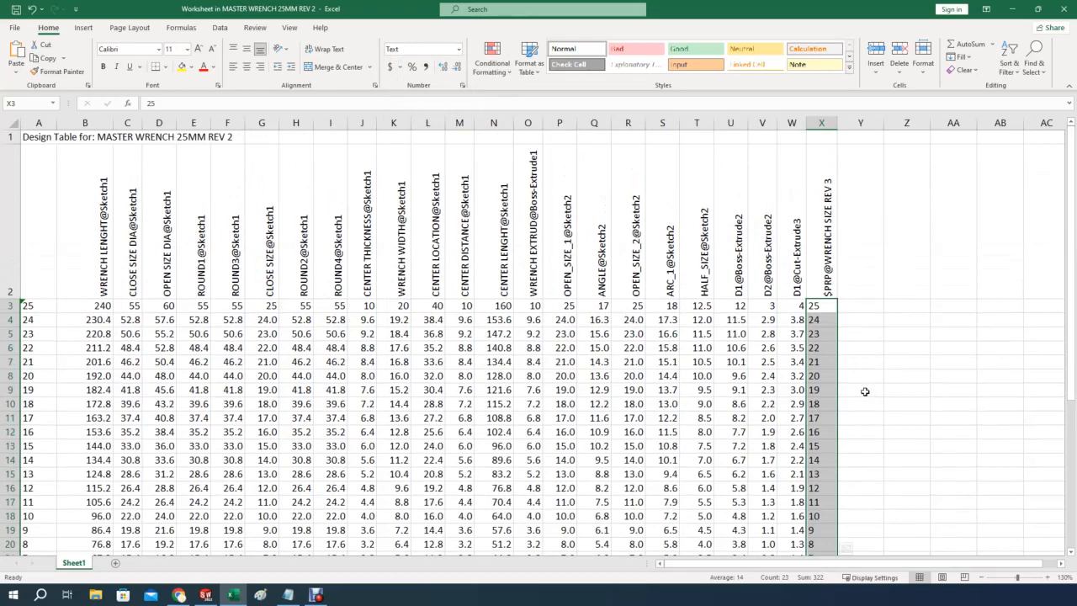
{"action": "left_click", "coordinate": [1070, 11]}
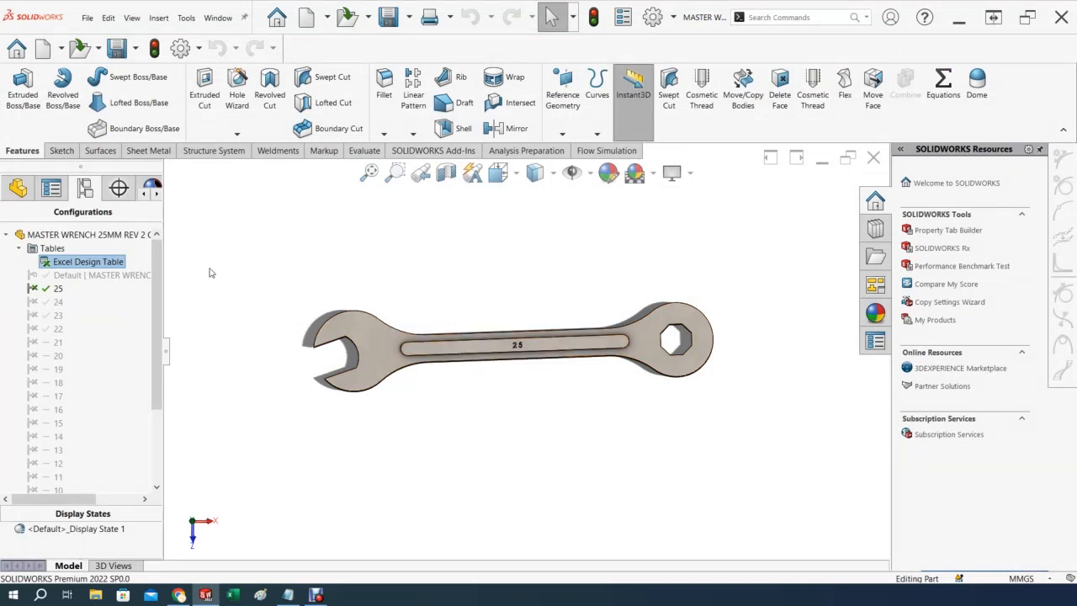
Activate configurations 24, 23 and 18 in turn, rebuilding the part as needed, and check the engraved size text on each
{"action": "double_click", "coordinate": [42, 304]}
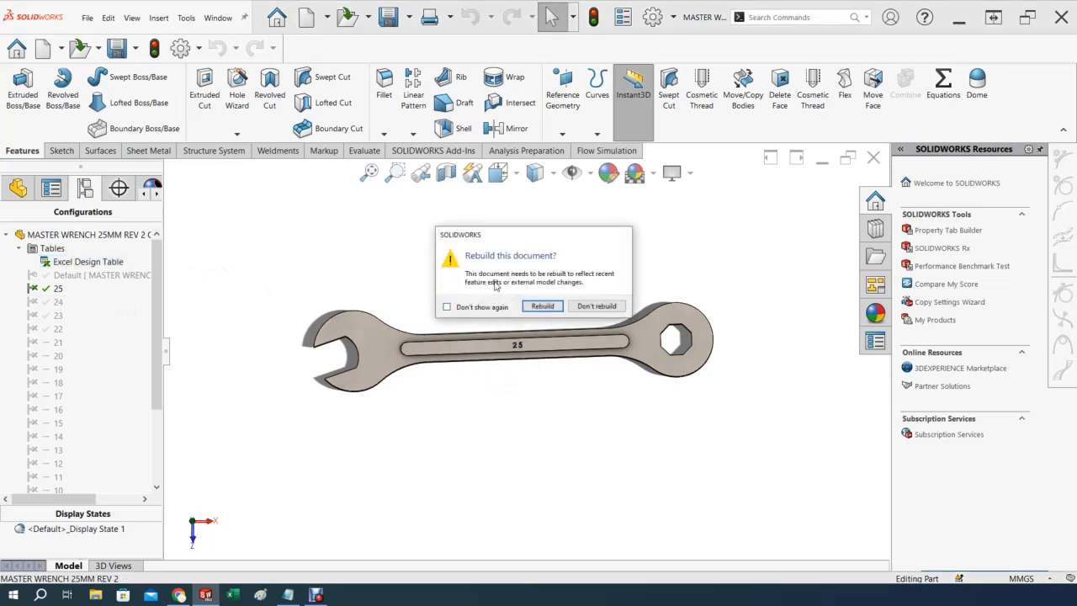
{"action": "left_click", "coordinate": [541, 306]}
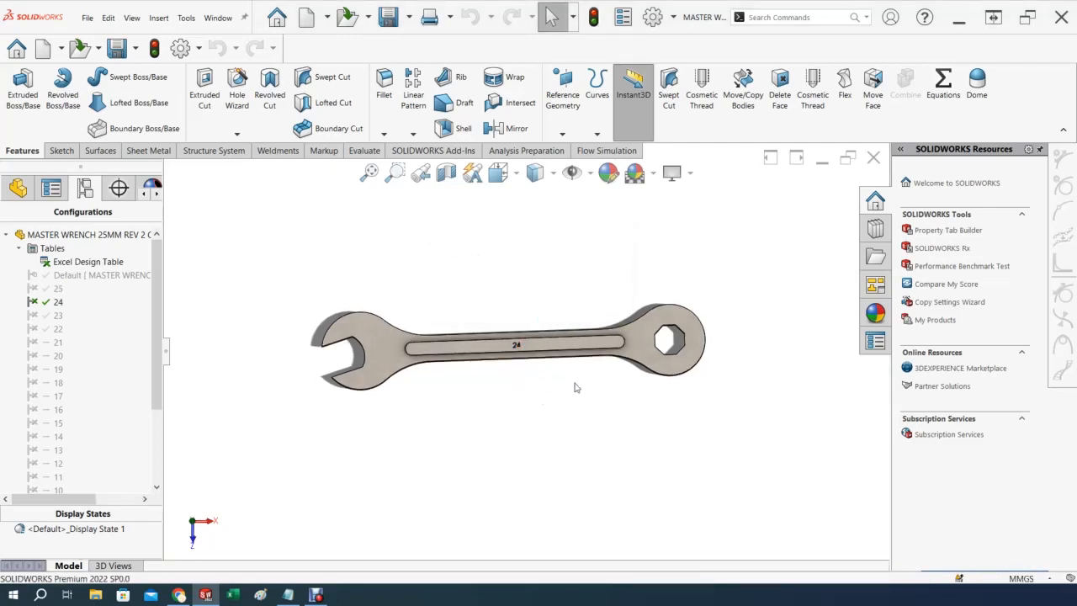
{"action": "scroll", "coordinate": [578, 382], "scroll_direction": "down", "scroll_amount": 4}
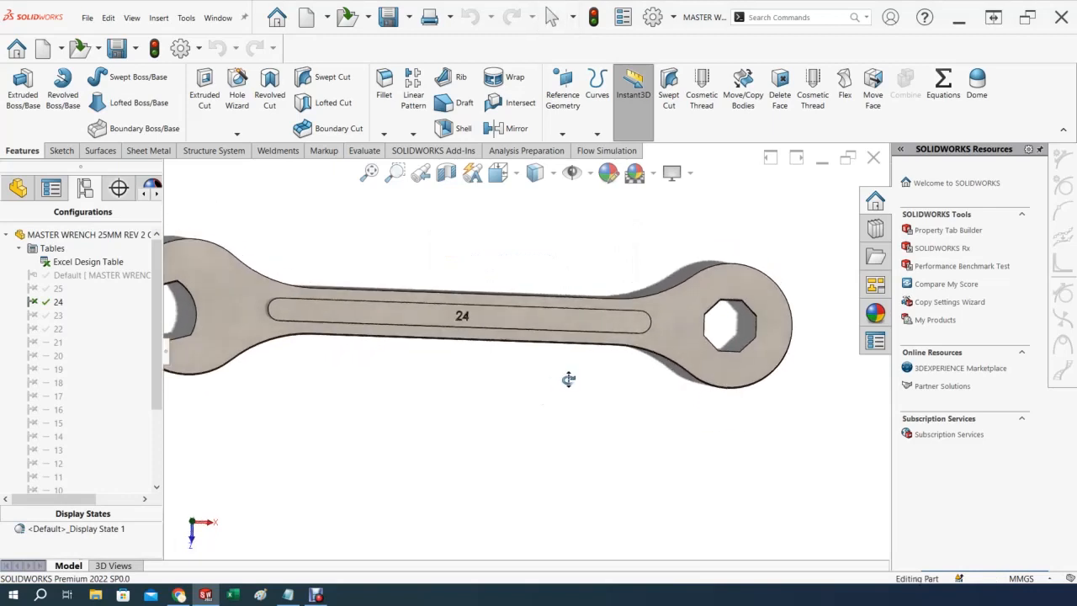
{"action": "double_click", "coordinate": [37, 315]}
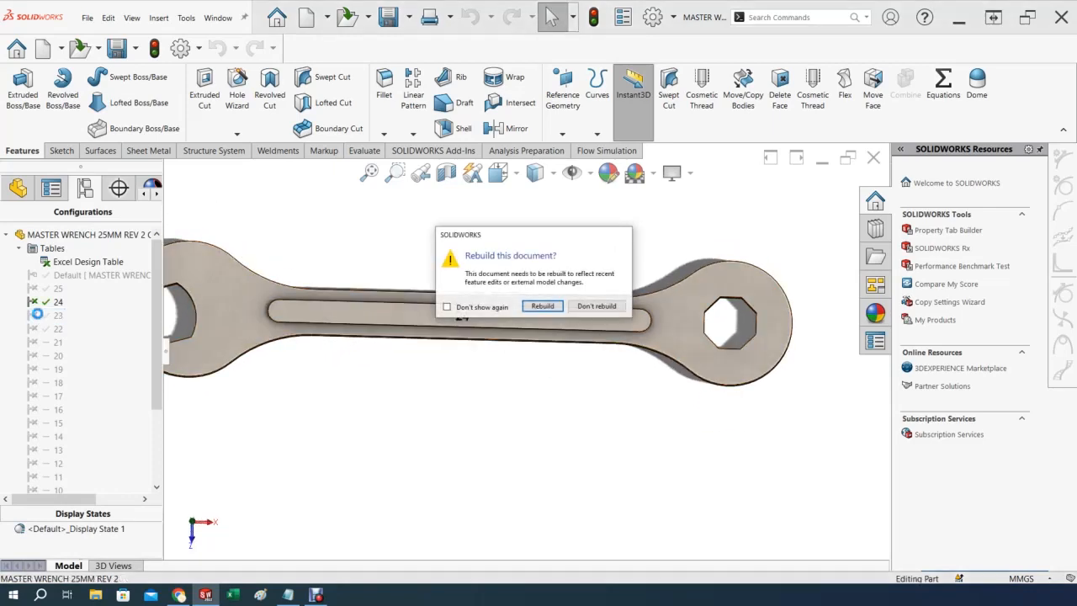
{"action": "left_click", "coordinate": [542, 305]}
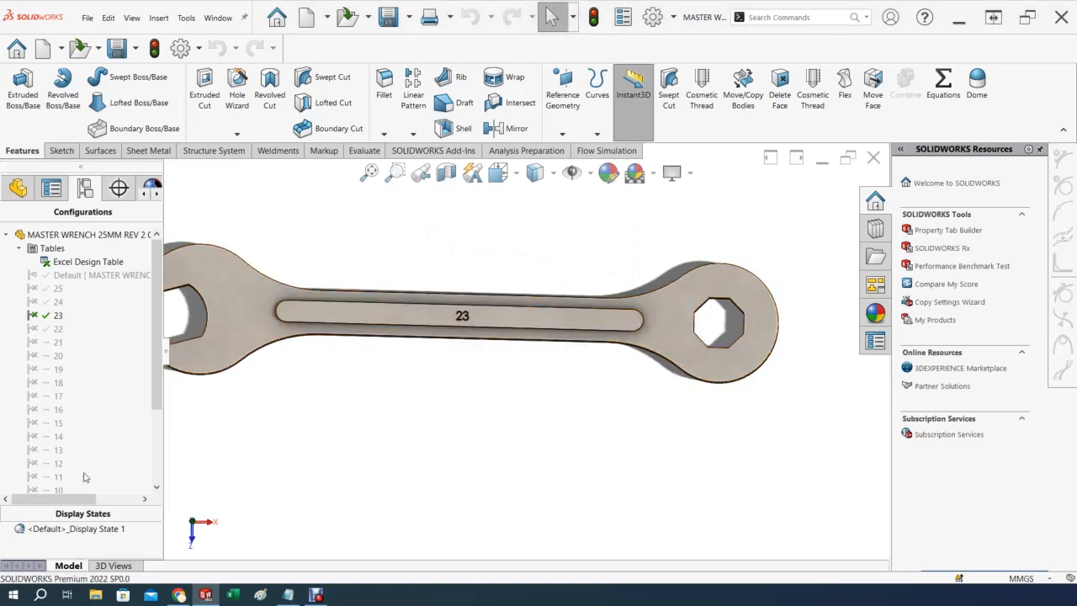
{"action": "double_click", "coordinate": [32, 382]}
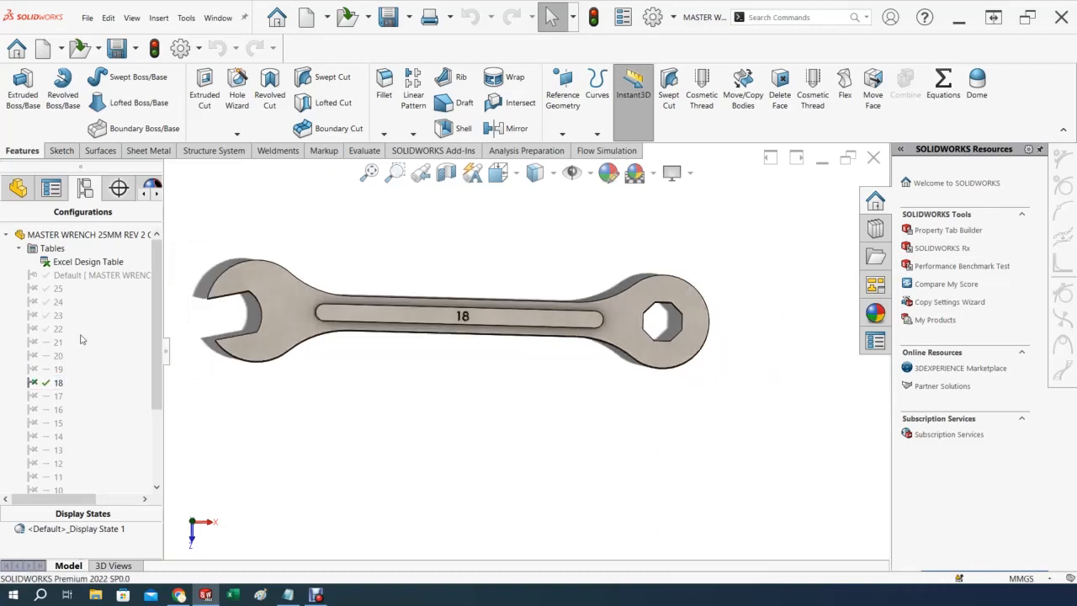
Activate configuration 3, rebuild the part and examine how its engraved size text fits the handle
{"action": "scroll", "coordinate": [154, 310], "scroll_direction": "down", "scroll_amount": 3}
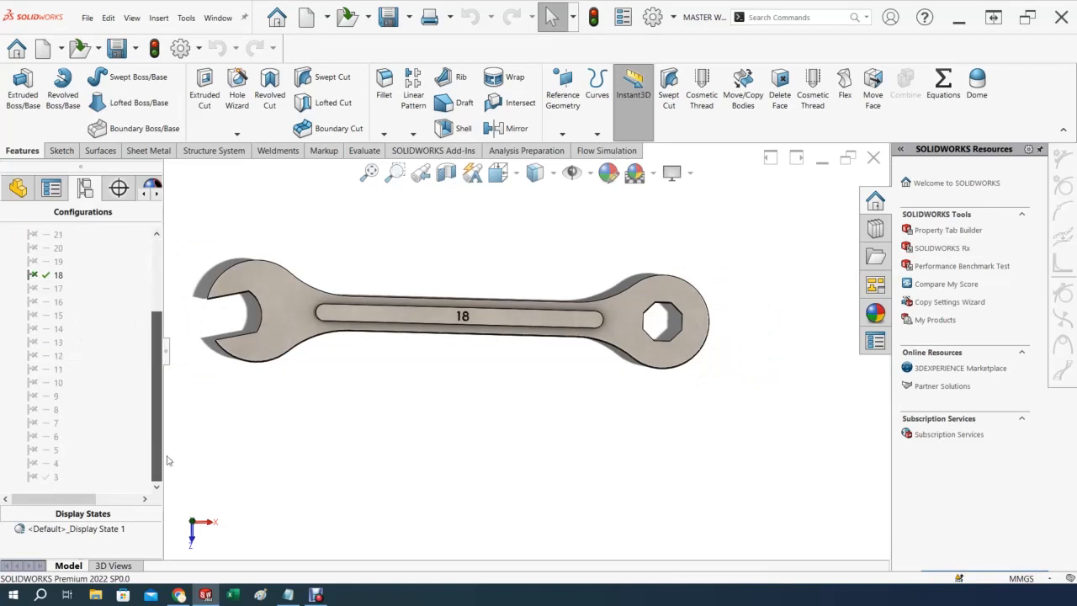
{"action": "left_click", "coordinate": [34, 477]}
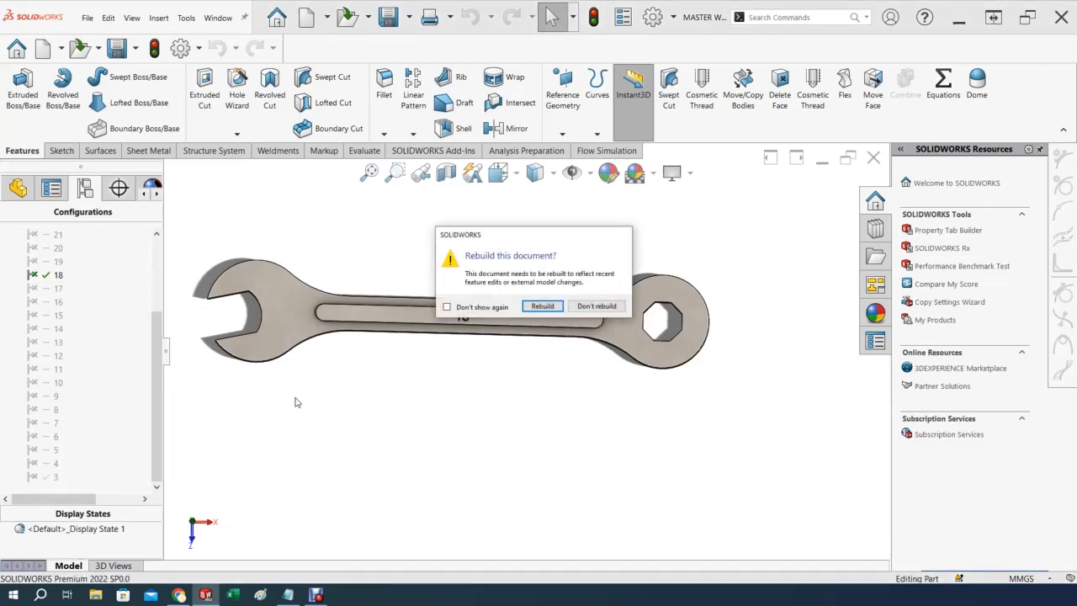
{"action": "left_click", "coordinate": [529, 307]}
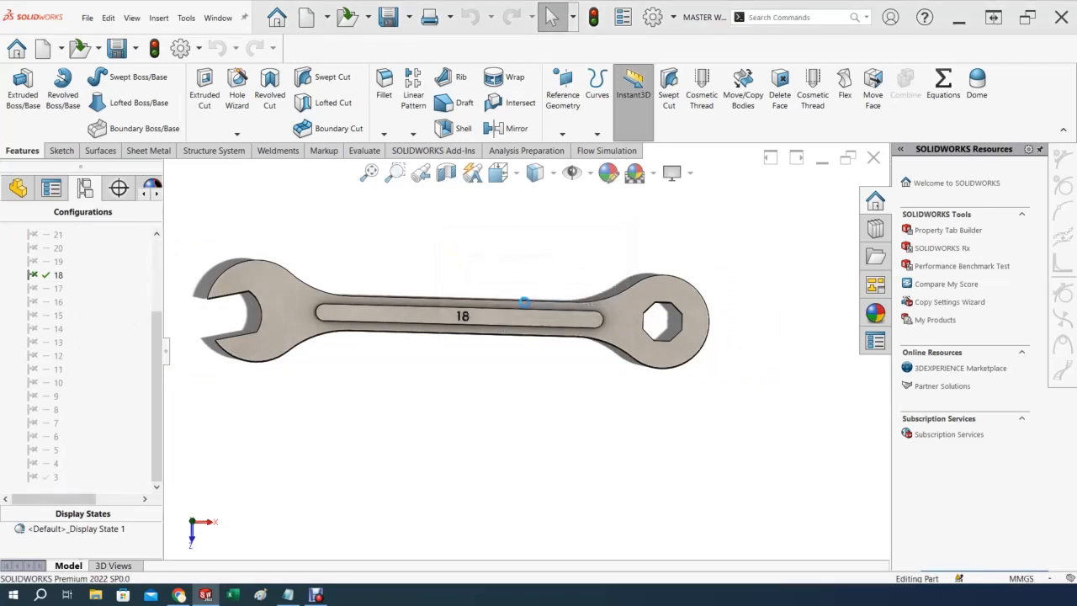
{"action": "scroll", "coordinate": [427, 315], "scroll_direction": "down", "scroll_amount": 8}
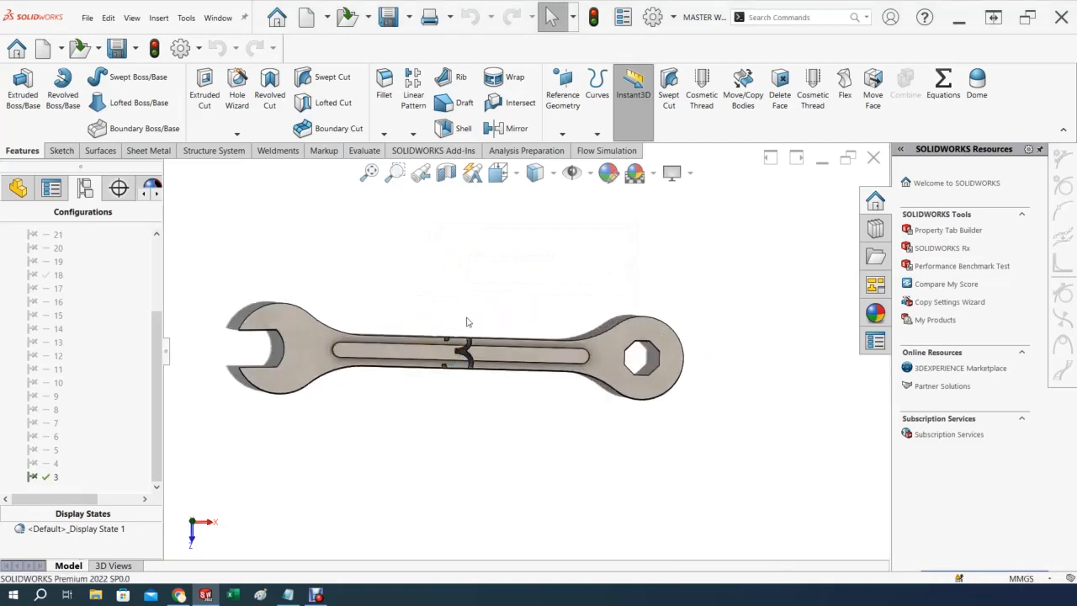
{"action": "scroll", "coordinate": [444, 406], "scroll_direction": "up", "scroll_amount": 3}
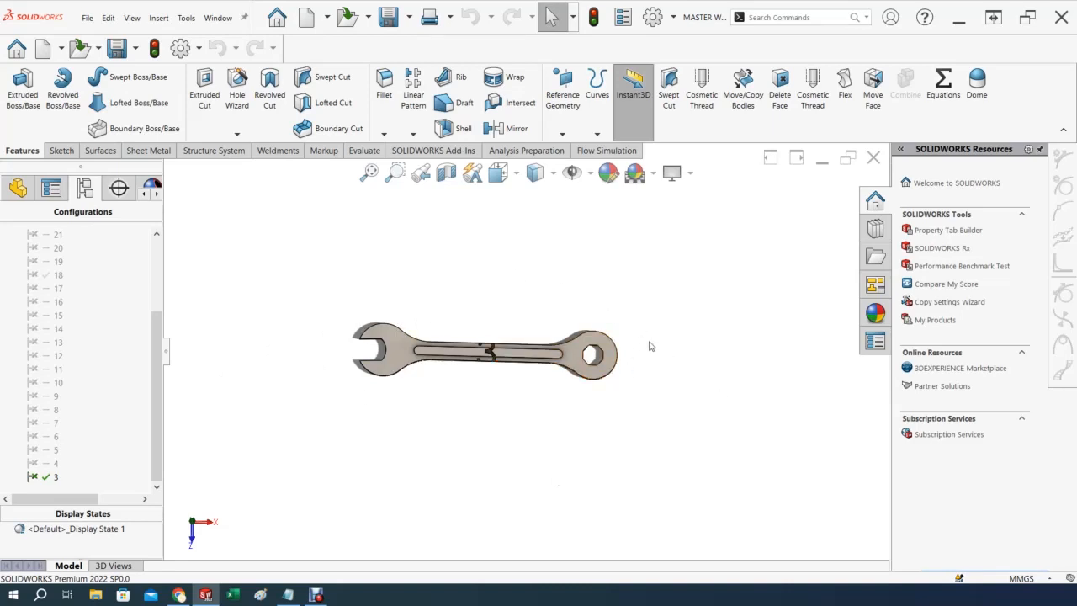
Review the WRENCH SIZE REV 3 value of every configuration in the file properties summary and leave without making changes
{"action": "left_click_drag", "start_coordinate": [151, 388], "coordinate": [168, 308]}
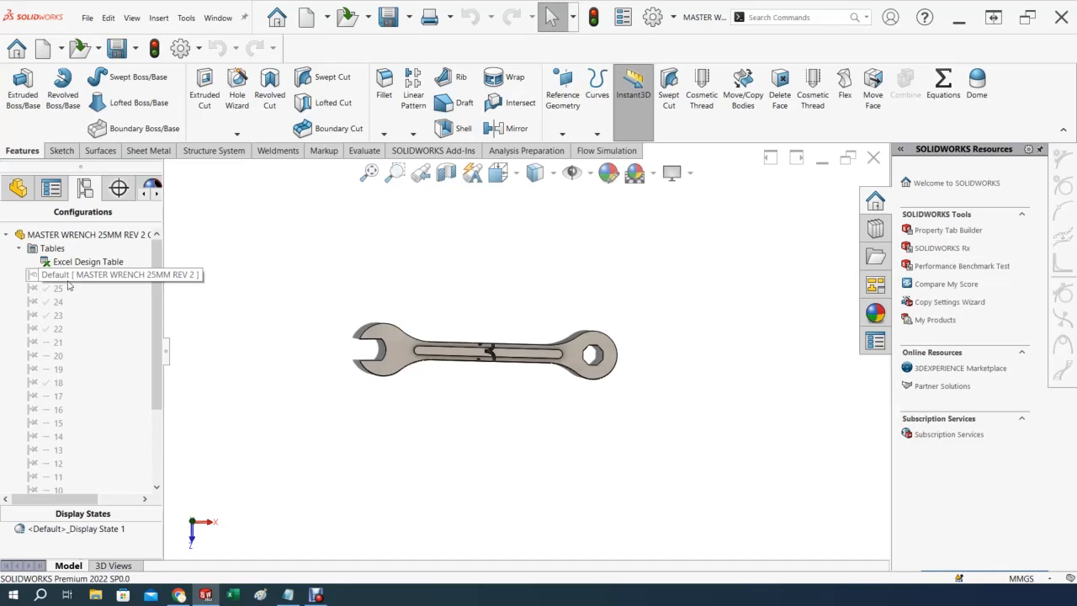
{"action": "left_click_drag", "start_coordinate": [156, 253], "coordinate": [168, 227]}
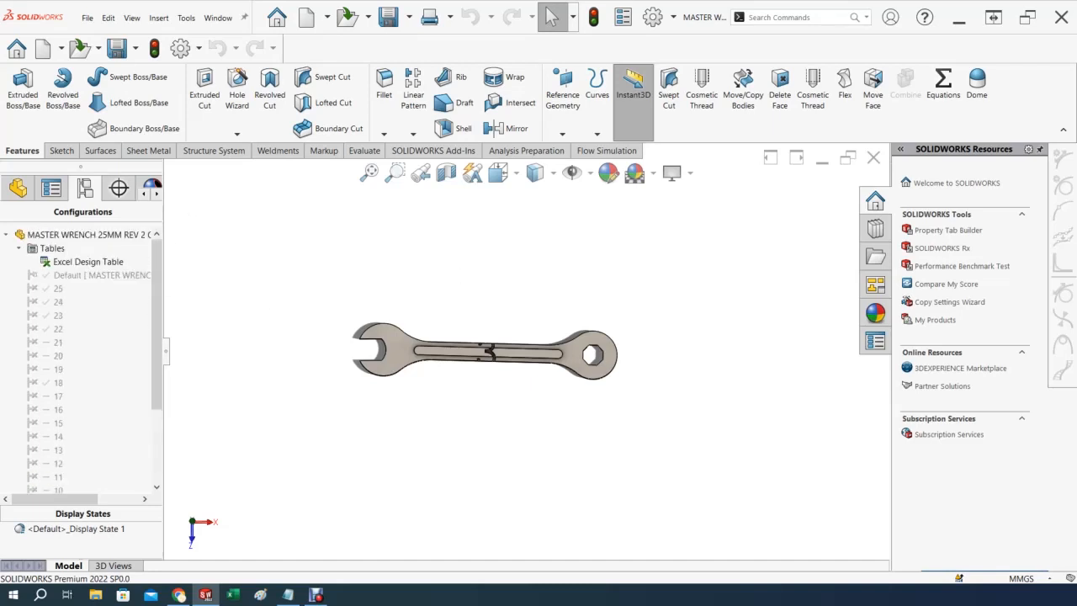
{"action": "left_click", "coordinate": [629, 21]}
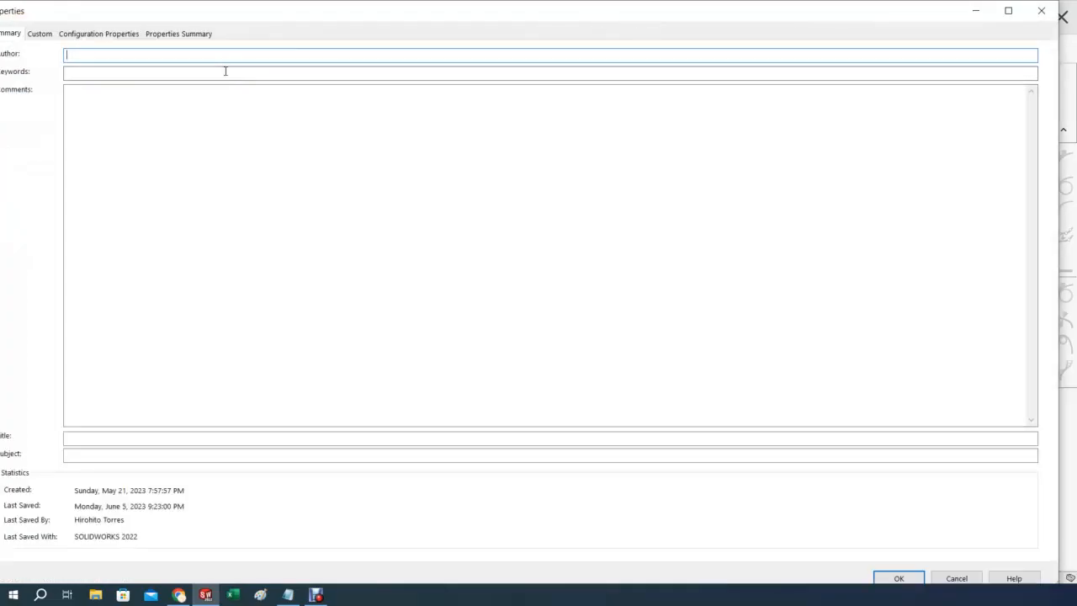
{"action": "left_click", "coordinate": [165, 36]}
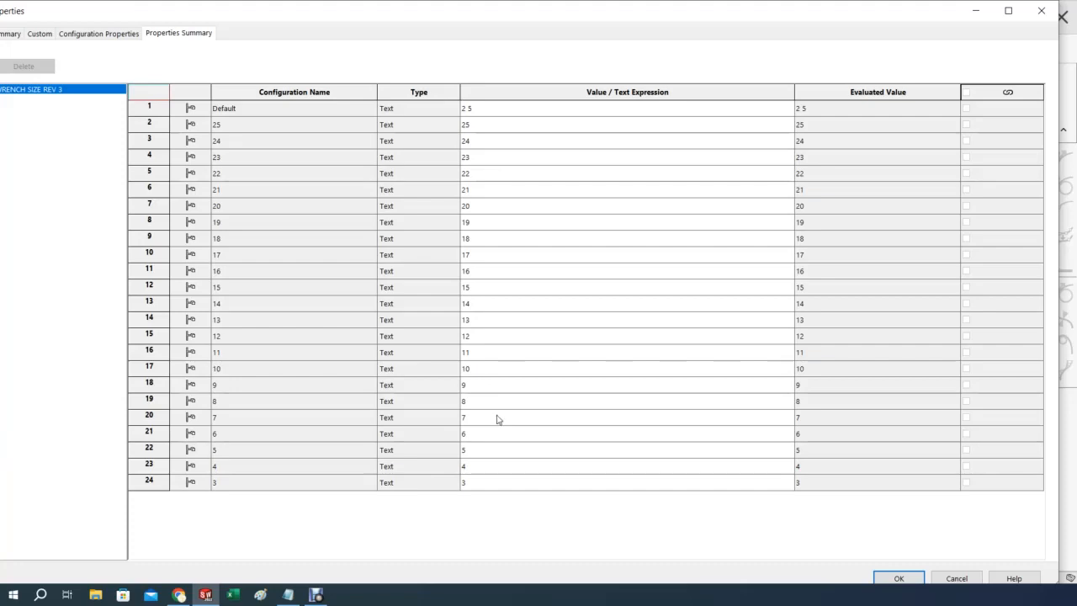
{"action": "left_click", "coordinate": [962, 580]}
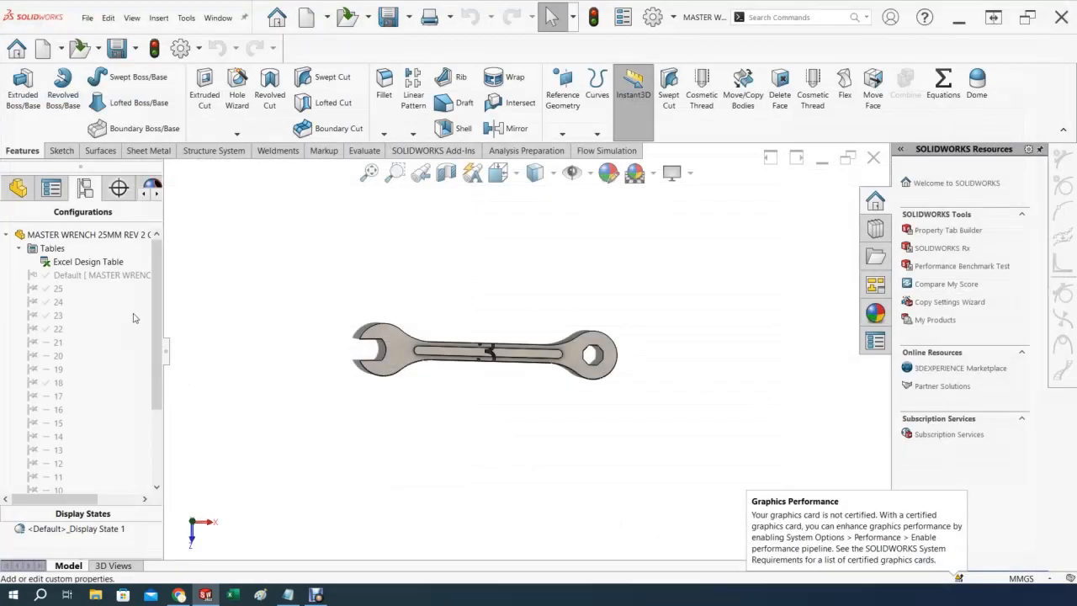
{"action": "mouse_move", "coordinate": [421, 427]}
{"action": "middle_mouse_down"}
{"action": "mouse_move", "coordinate": [427, 387]}
{"action": "mouse_move", "coordinate": [422, 428]}
{"action": "middle_mouse_up"}
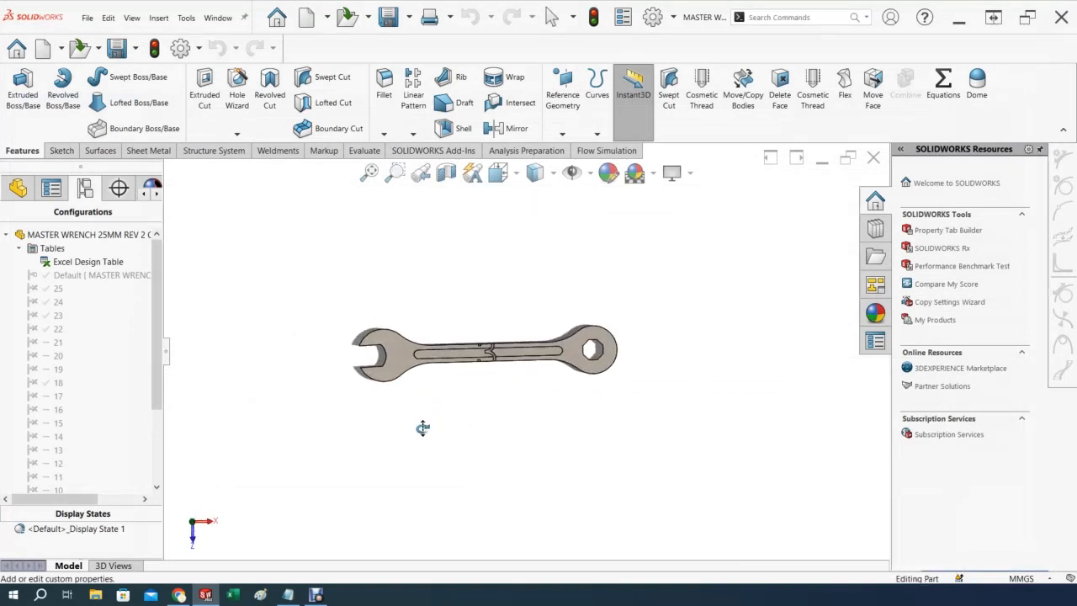